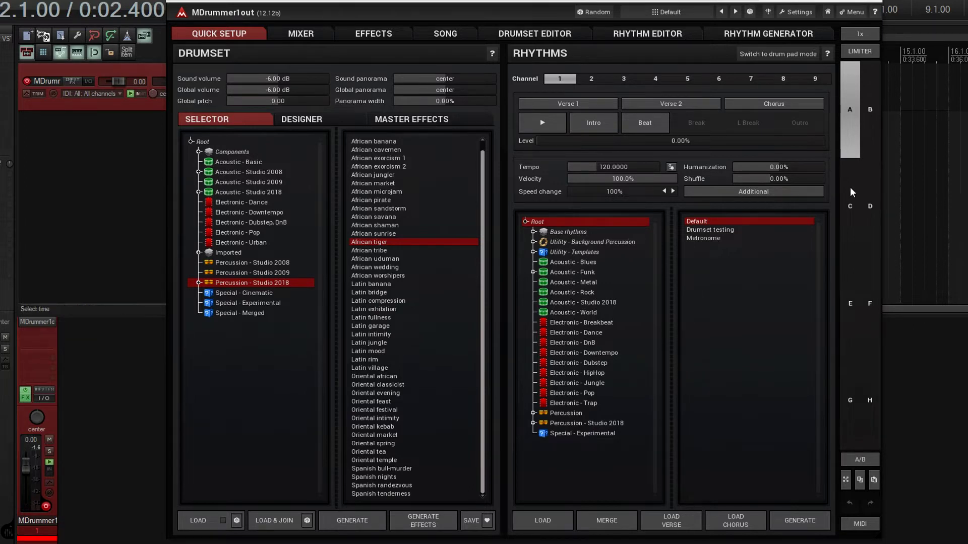
Step: Open the drumset editor and audition the Conga hi drum
click(531, 34)
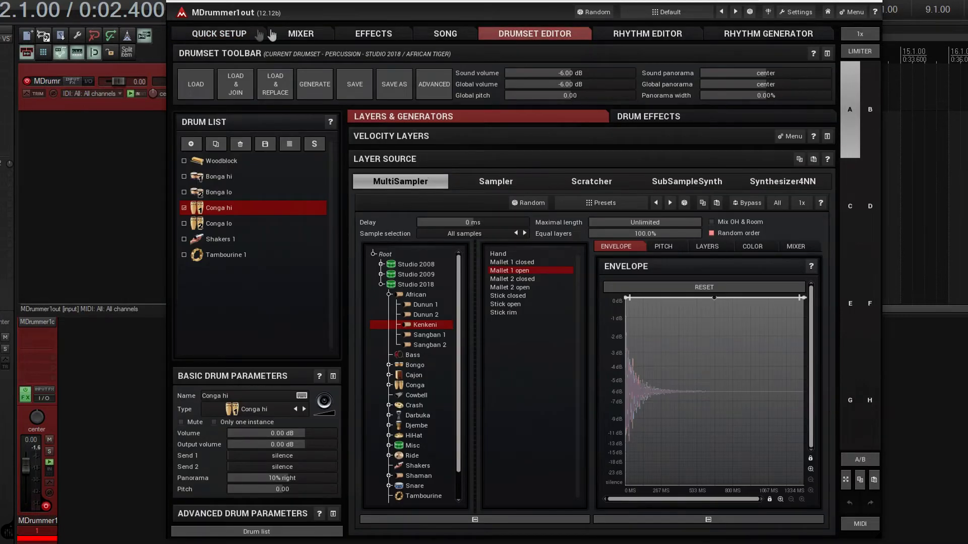
click(219, 34)
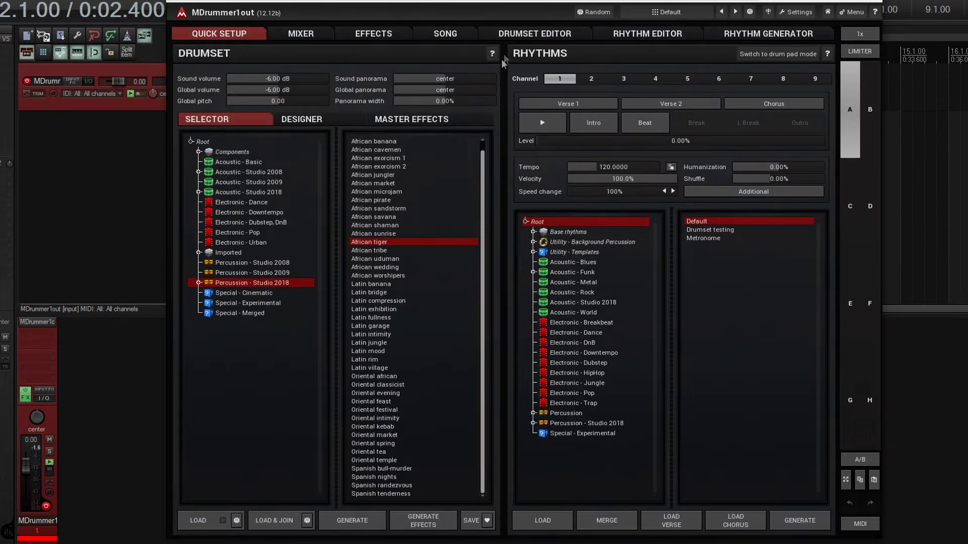
click(526, 36)
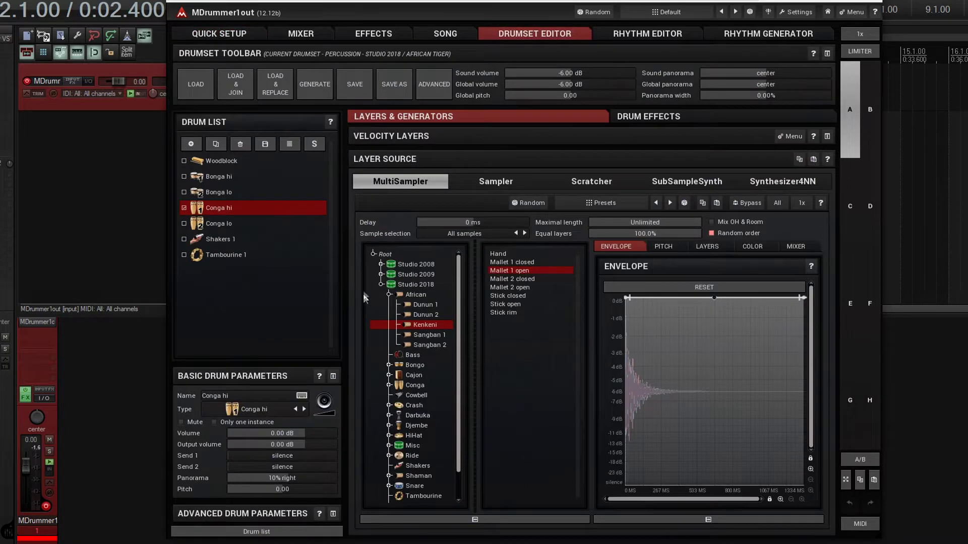
click(335, 403)
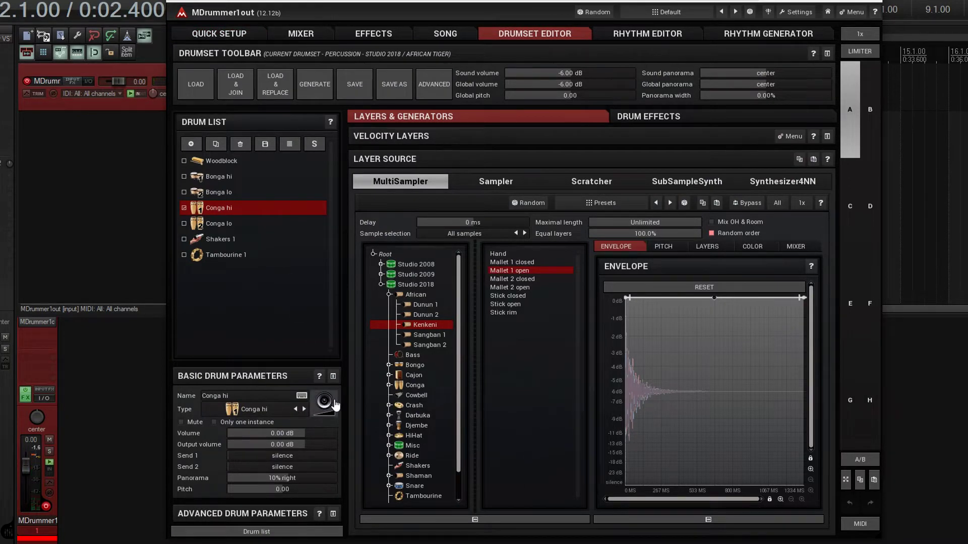
Step: Clear all existing tracks from the loop in the rhythm editor
click(647, 33)
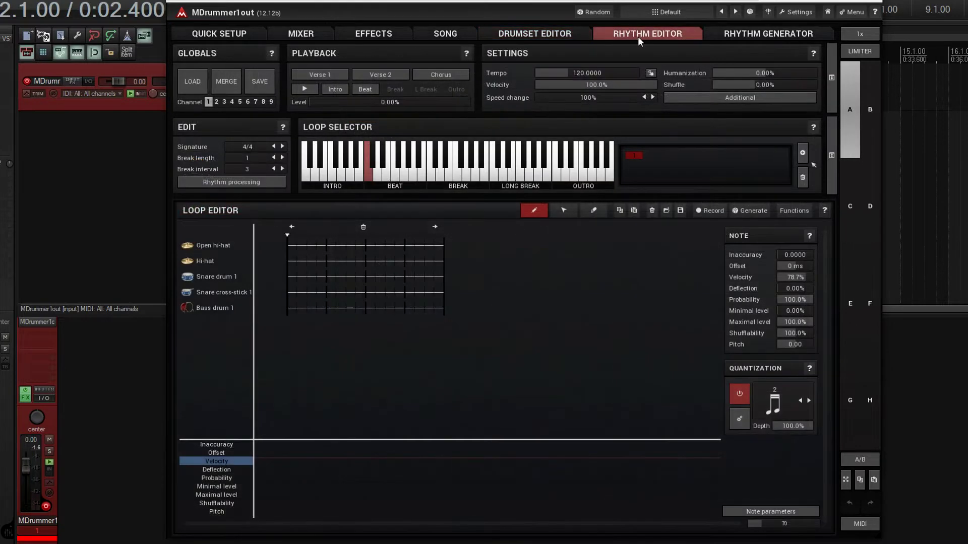
right_click(216, 310)
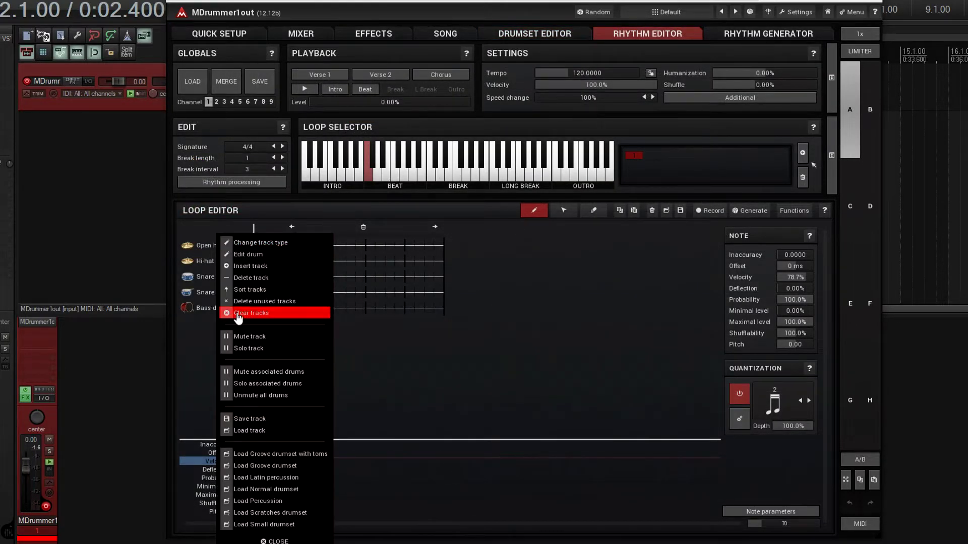
click(238, 313)
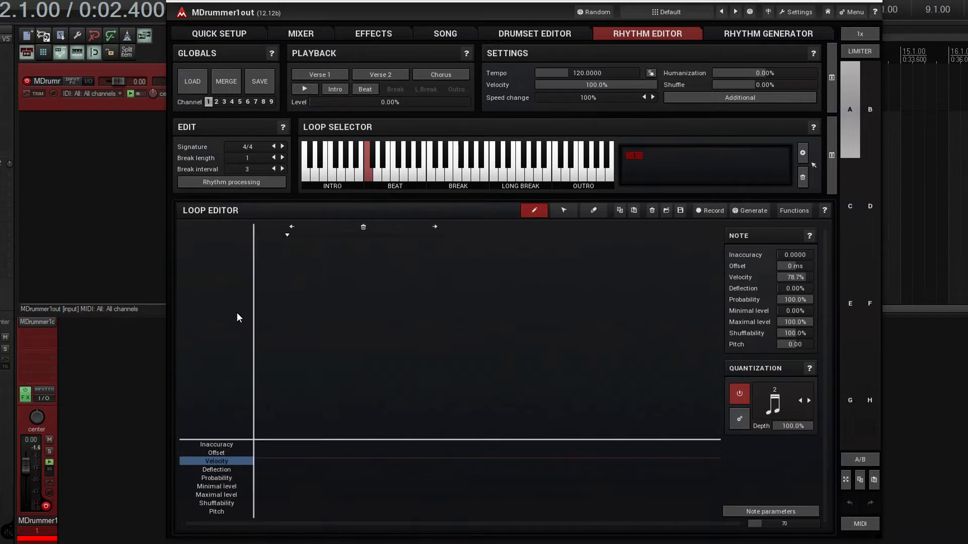
Step: Insert a Conga hi percussion track into the empty loop
right_click(216, 262)
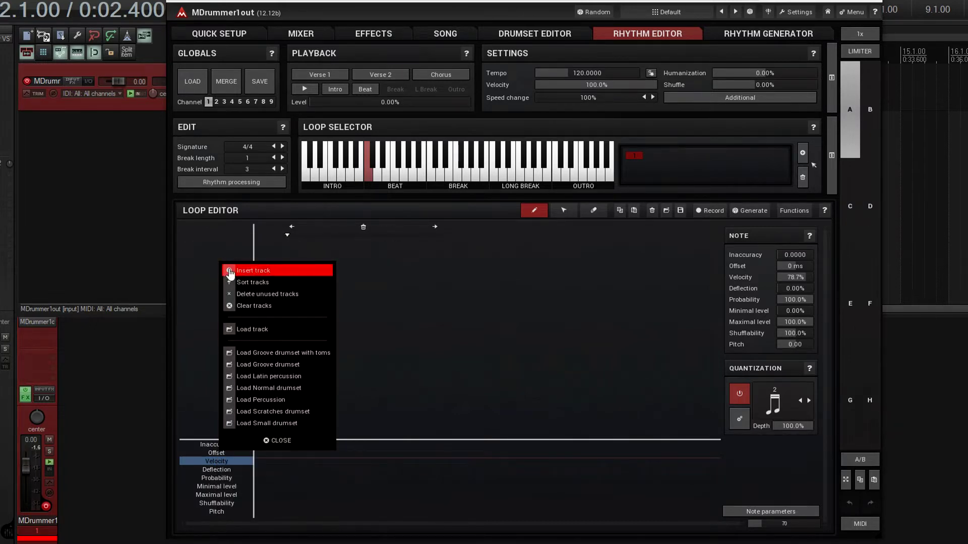
click(230, 270)
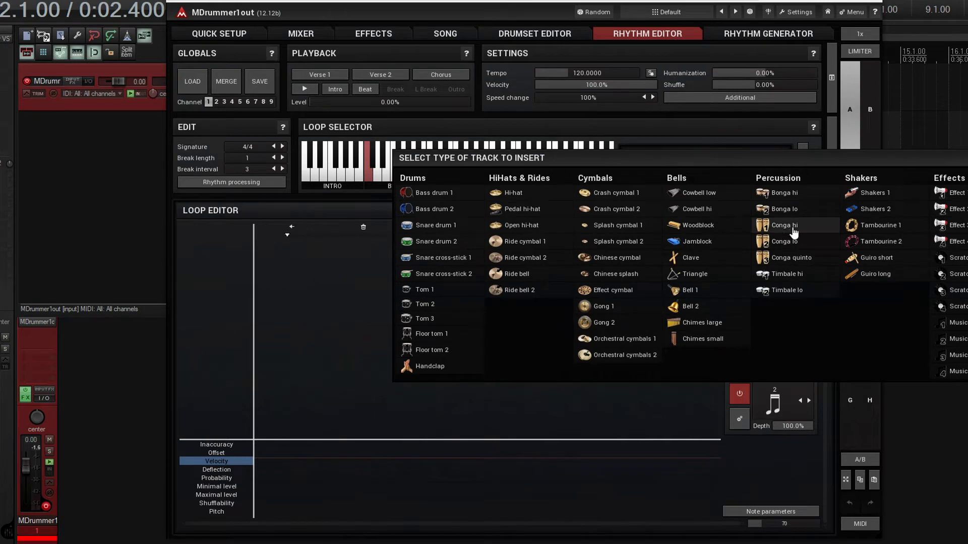
click(791, 228)
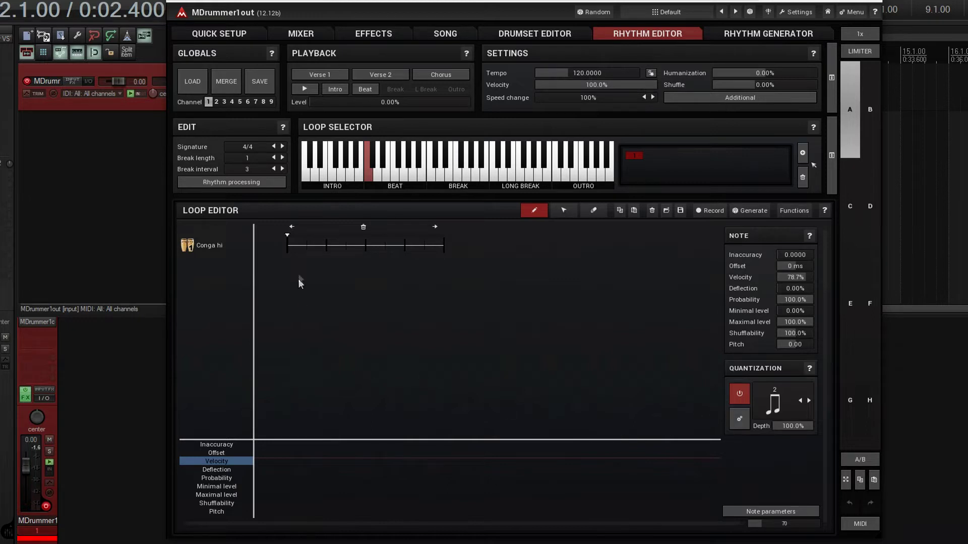
Step: Place Conga hi notes on beat 1, halfway through beat 2 and on beat 4, and audition the loop
click(288, 246)
click(346, 246)
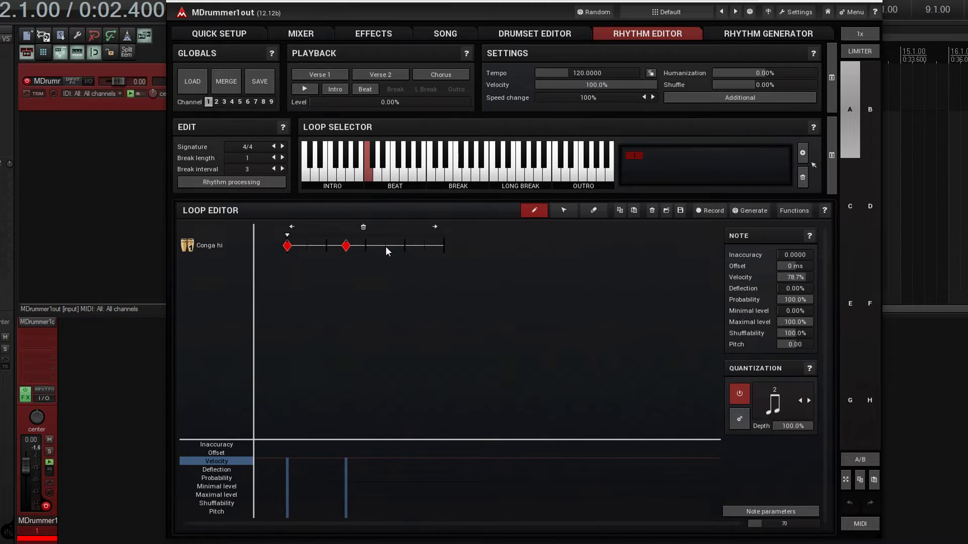
click(406, 246)
click(305, 89)
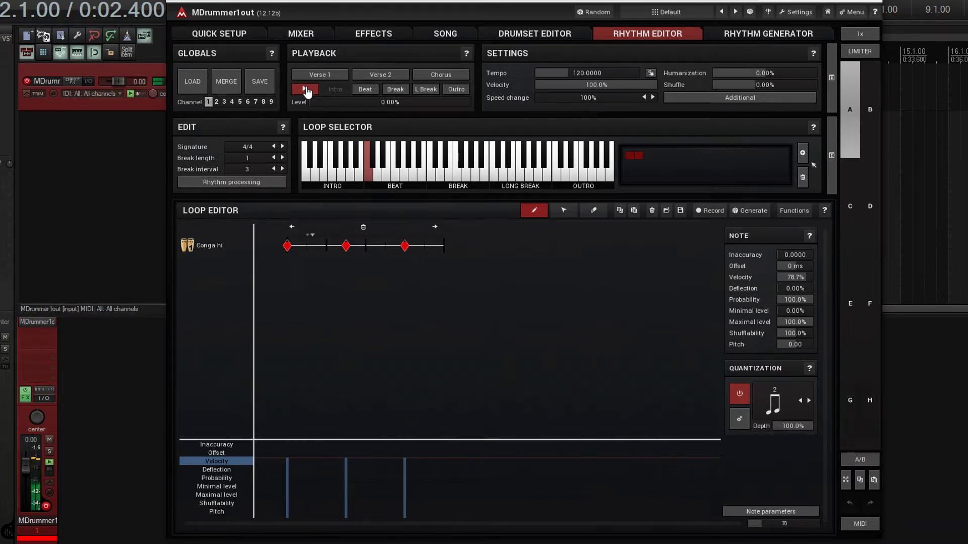
click(306, 90)
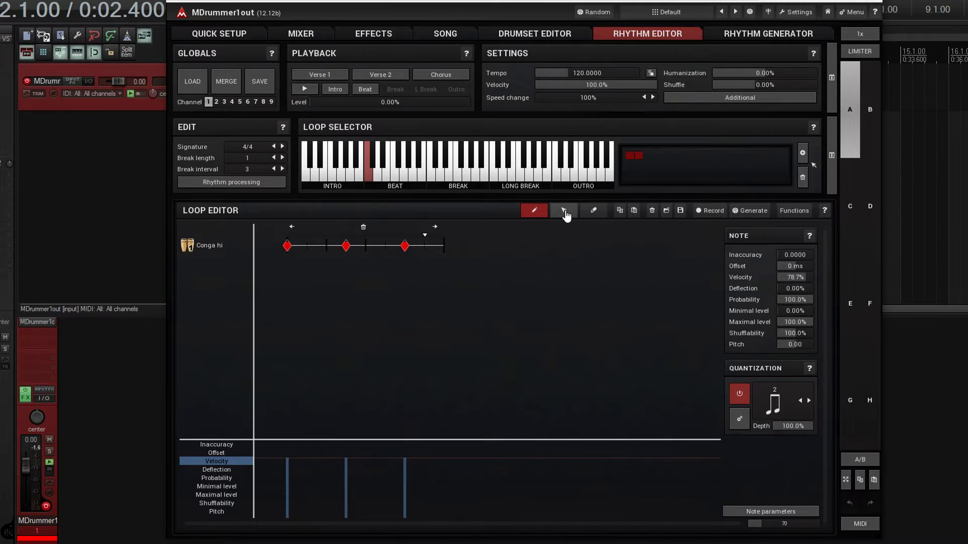
Step: Shift all three Conga hi notes half a beat later together and audition the offset pattern
click(565, 214)
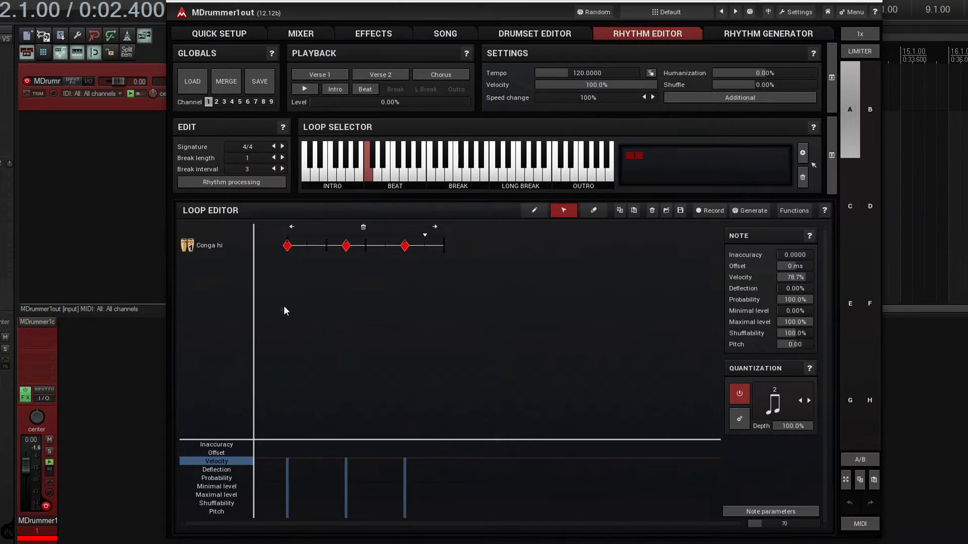
drag(266, 244, 406, 261)
drag(288, 247, 302, 248)
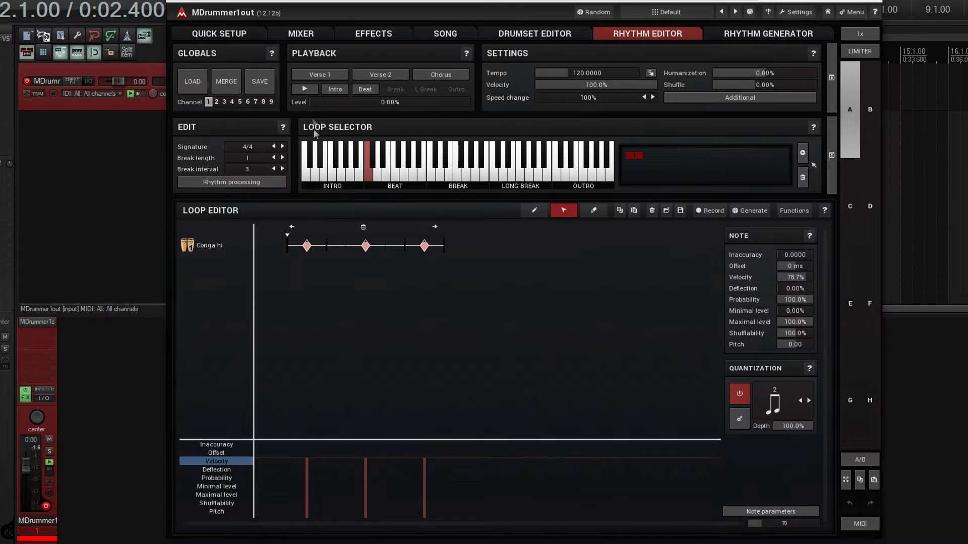
click(305, 89)
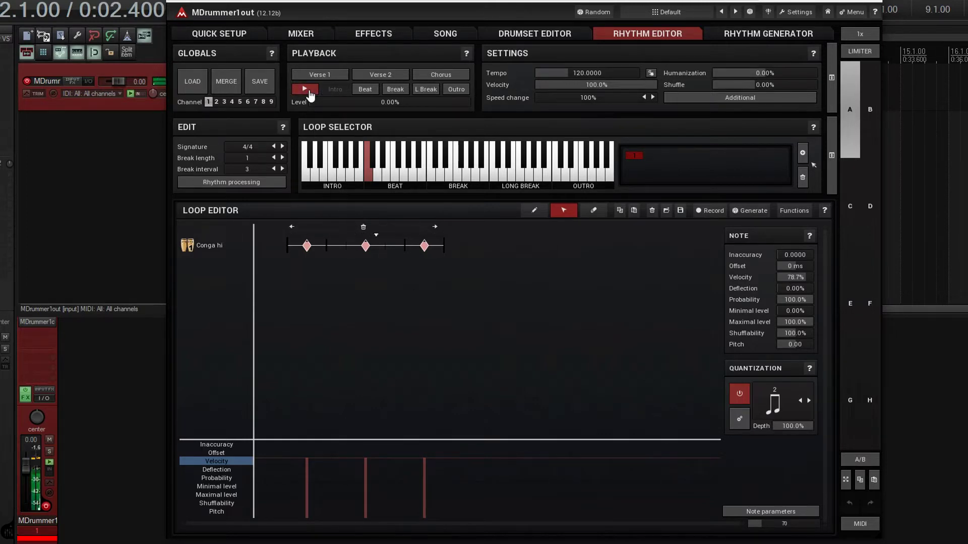
click(309, 91)
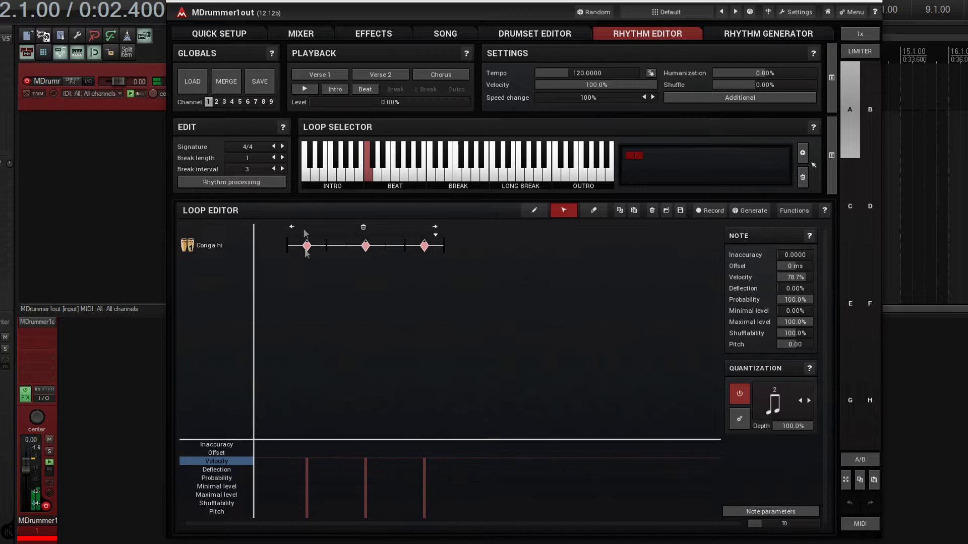
Step: Insert a Conga lo track below Conga hi and move the three Conga hi notes half a beat earlier
right_click(218, 277)
click(232, 283)
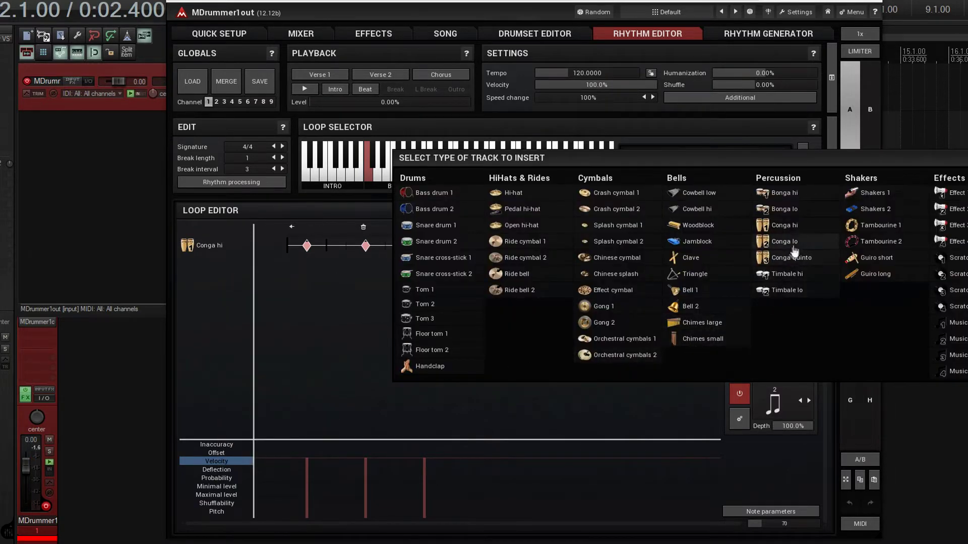
click(797, 245)
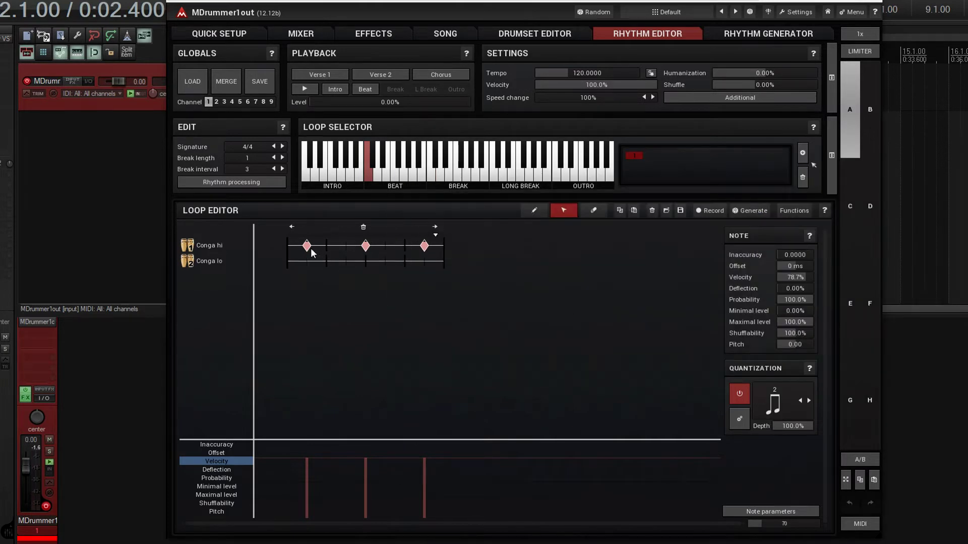
drag(309, 251, 289, 251)
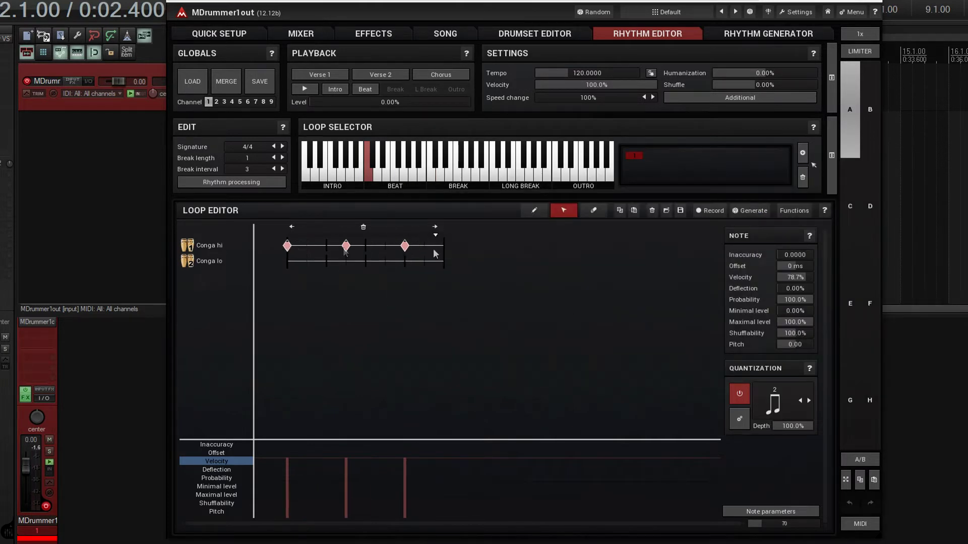
Step: Place Conga lo notes on all four beats of the bar and audition both conga tracks together
click(535, 210)
click(287, 262)
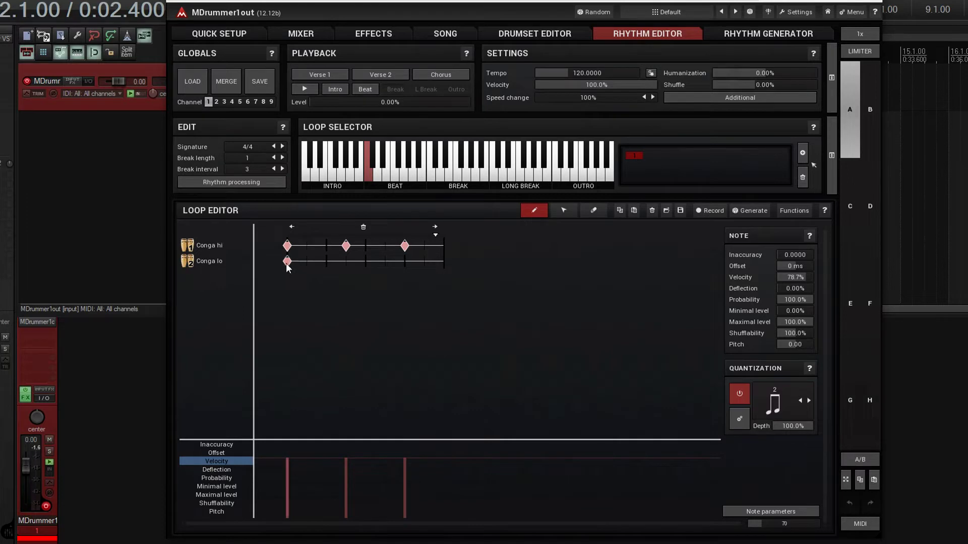
click(327, 261)
click(363, 266)
click(406, 264)
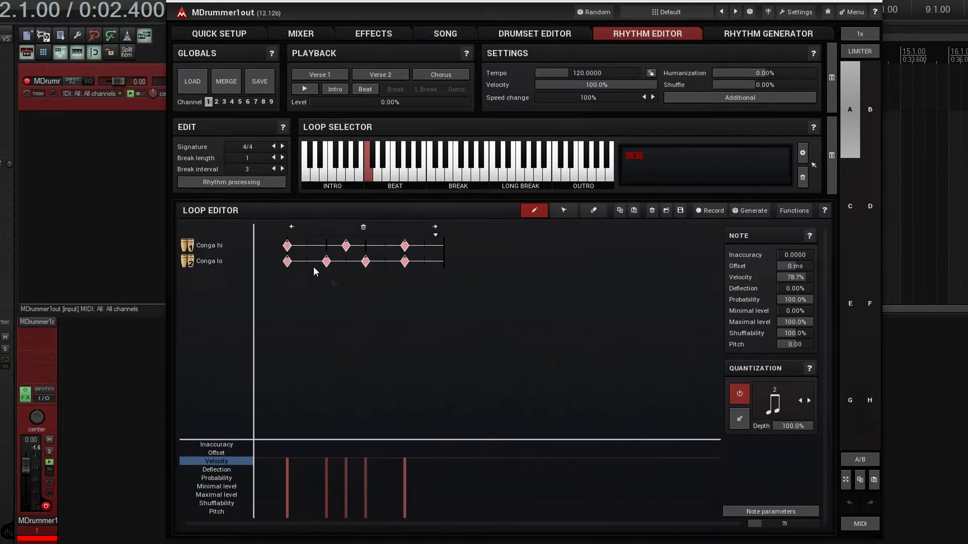
click(304, 89)
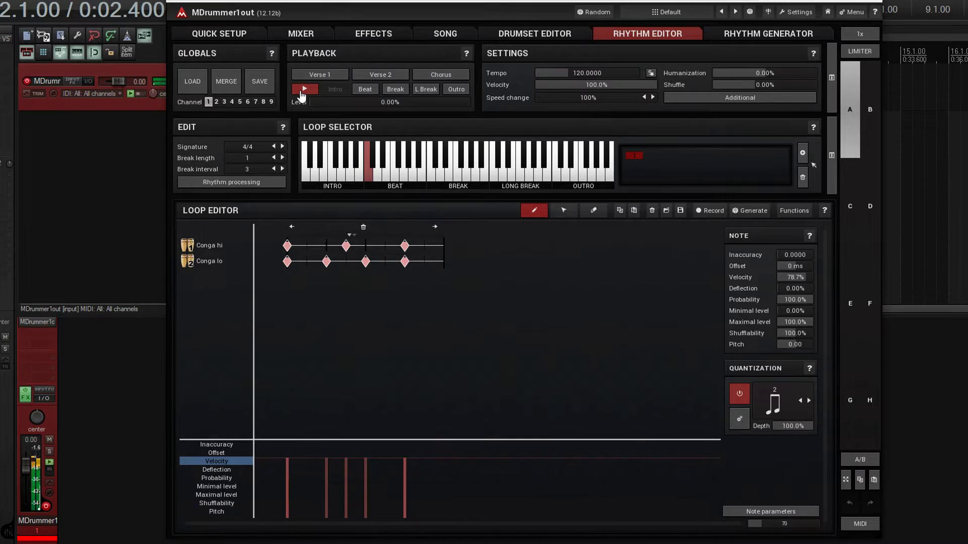
click(303, 89)
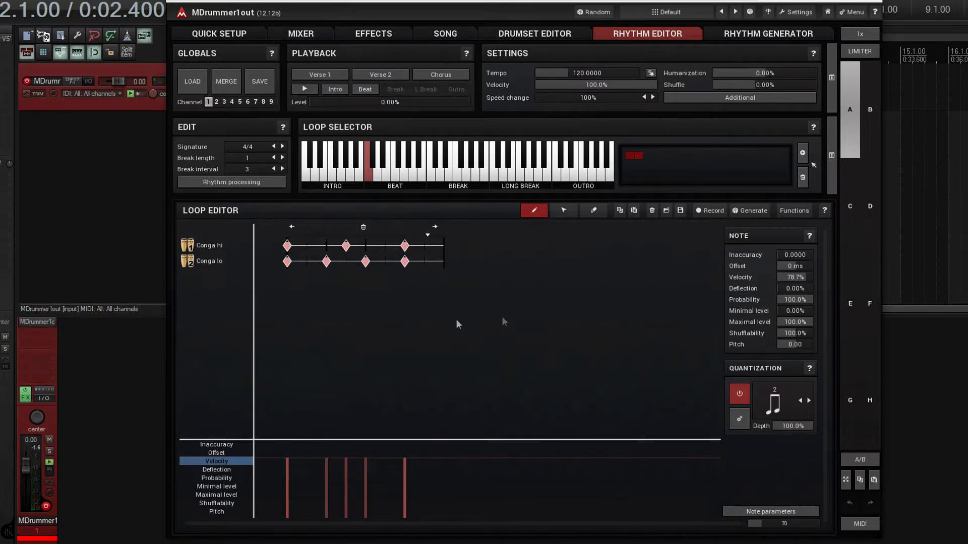
Step: Shift only the three Conga hi notes half a beat later against the Conga lo beats and audition the loop
click(563, 210)
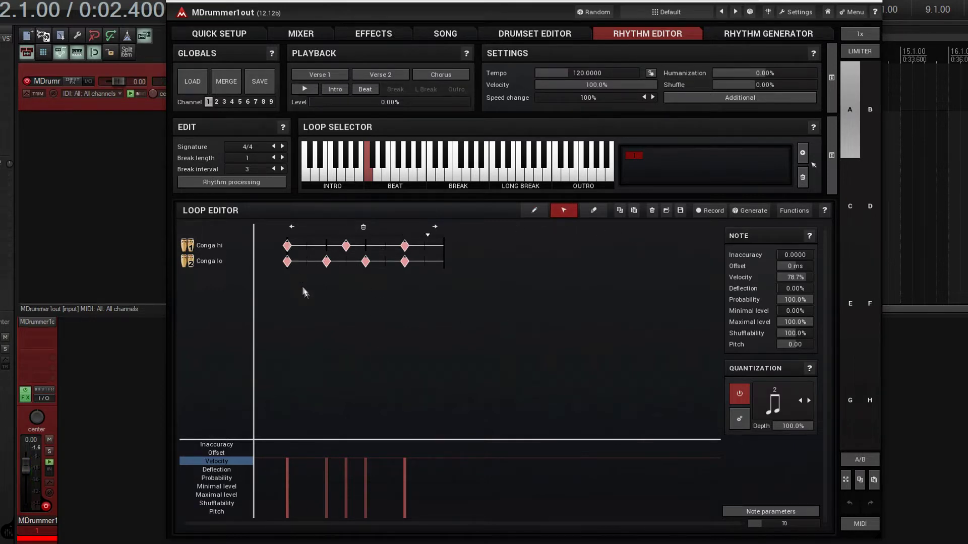
click(288, 261)
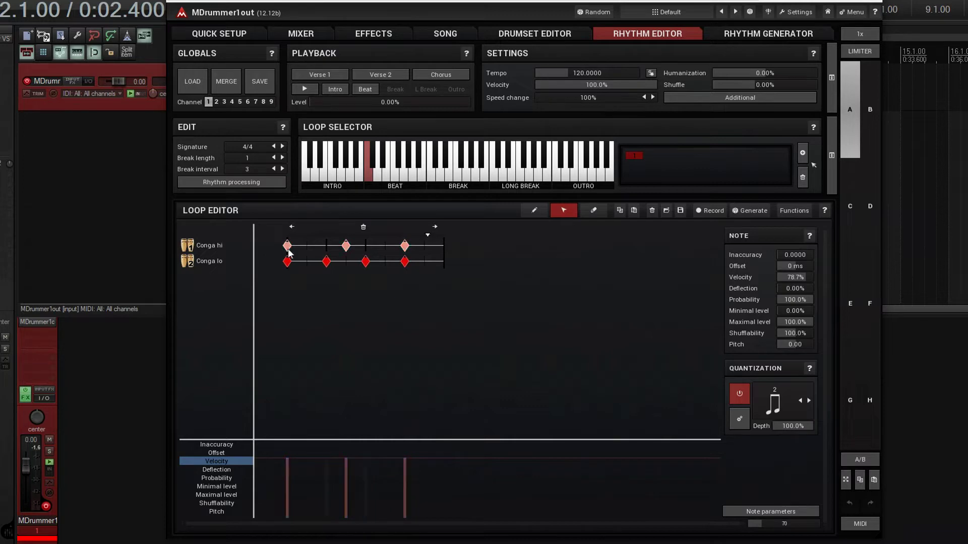
drag(288, 246, 307, 246)
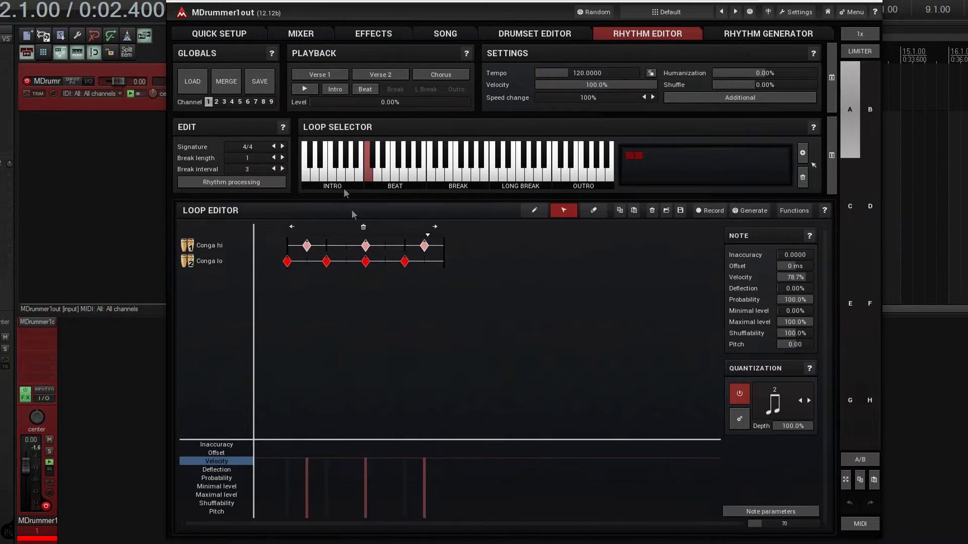
click(303, 89)
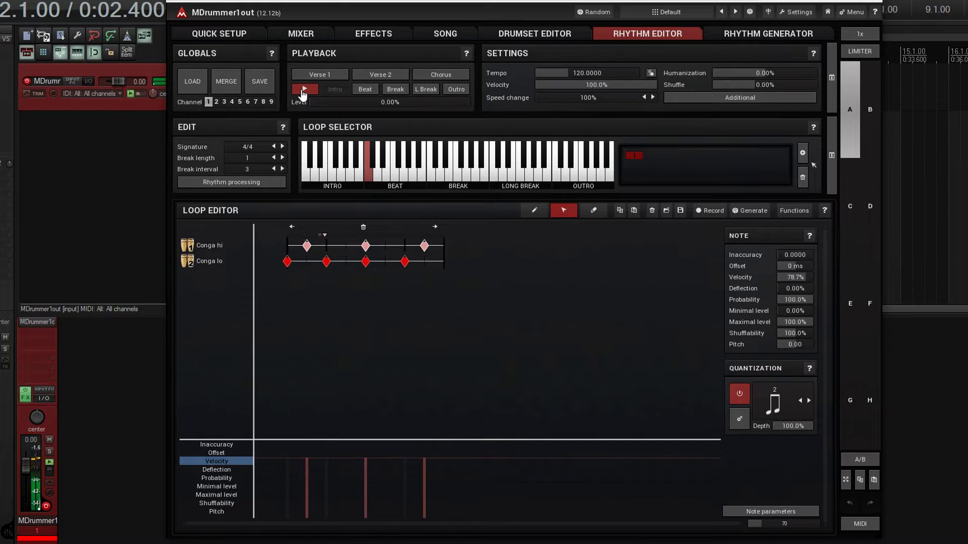
click(303, 93)
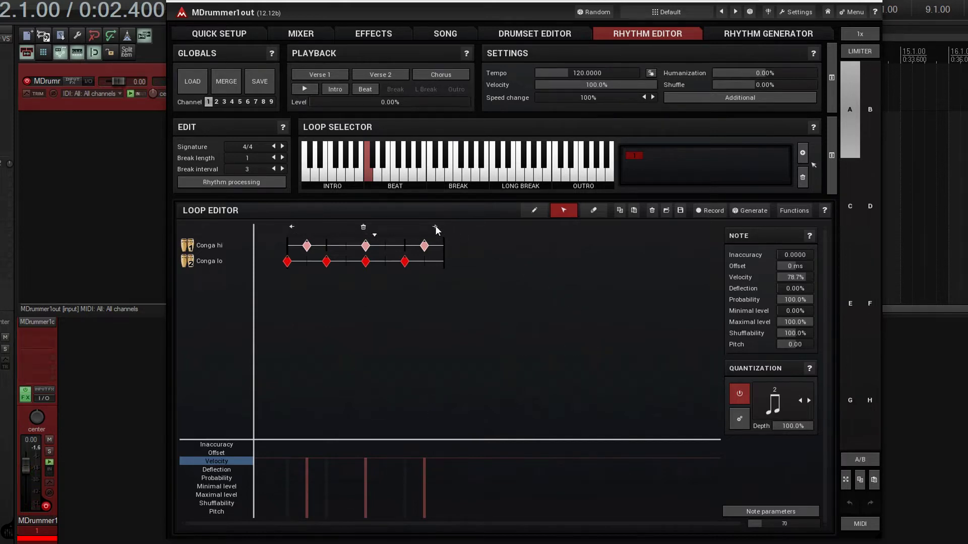
Step: Add a second bar after the first and shift the three Conga hi notes another half beat later
click(435, 227)
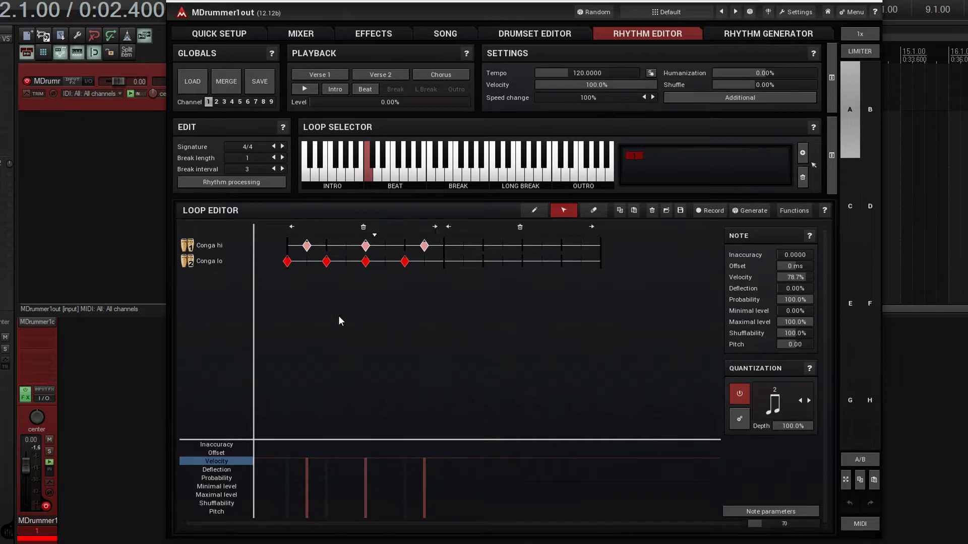
drag(307, 244, 326, 245)
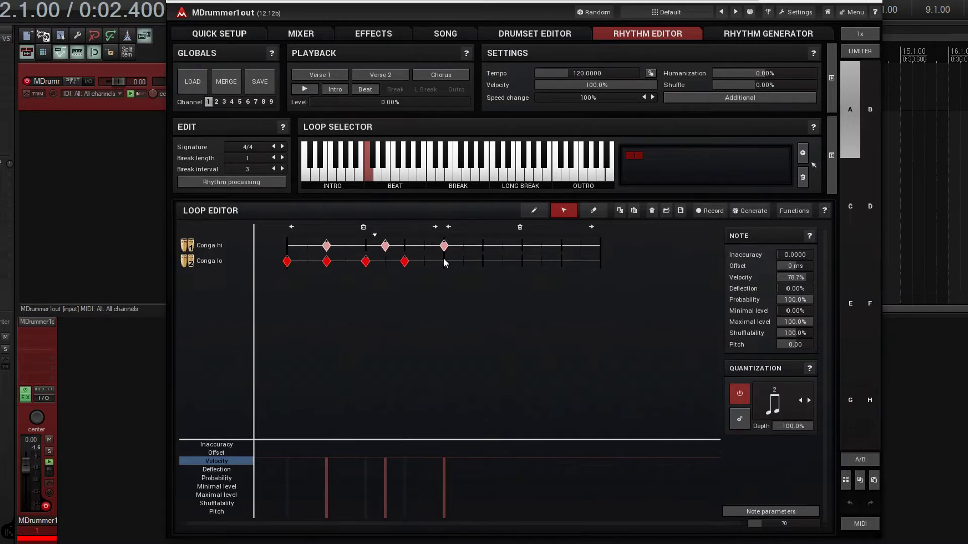
click(464, 264)
Step: Move the Conga hi note at the start of the second bar to beat 1 of the first bar, and delete the second bar
click(444, 246)
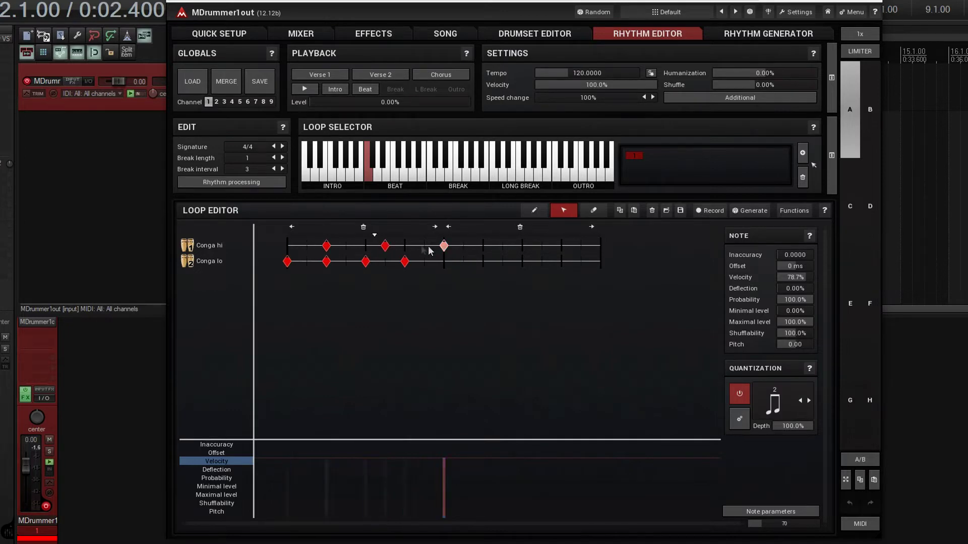
drag(443, 246, 288, 246)
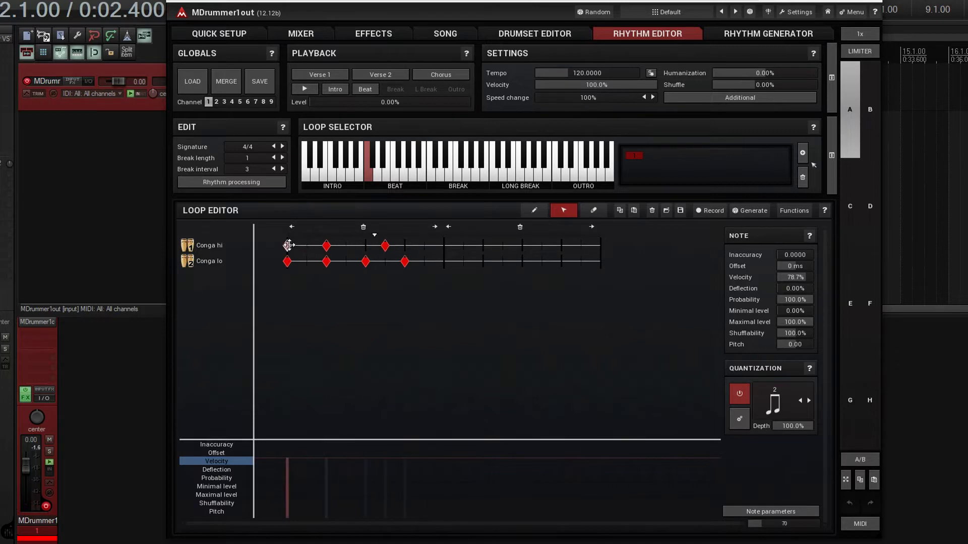
click(520, 227)
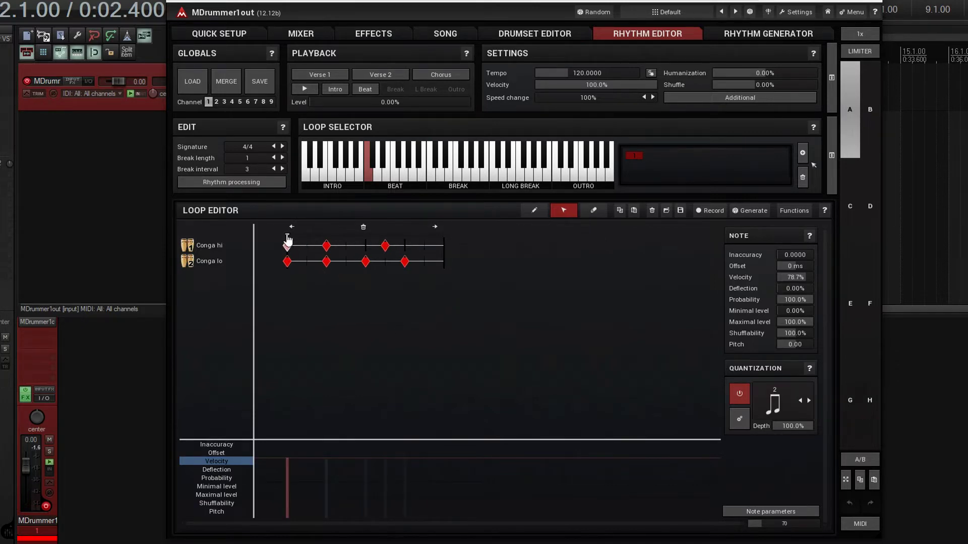
Step: Audition the loop, move the Conga hi notes to beats 1.5, 2.5 and 4, and audition the new pattern
click(308, 89)
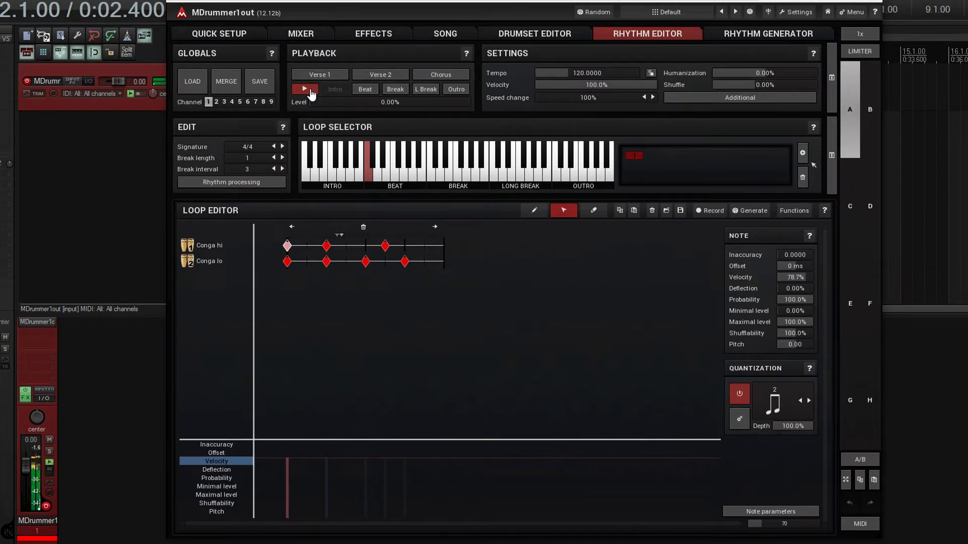
click(304, 89)
drag(287, 246, 307, 245)
click(225, 247)
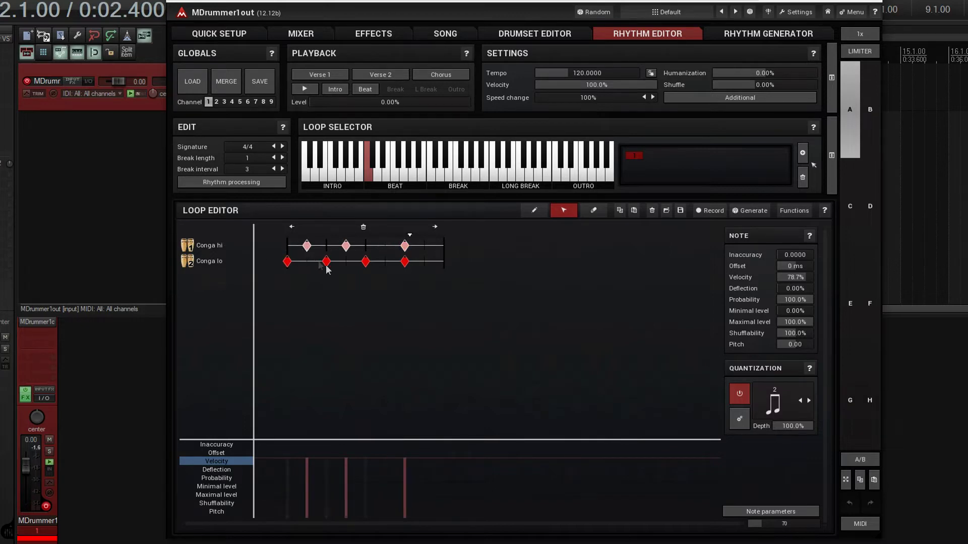
click(306, 89)
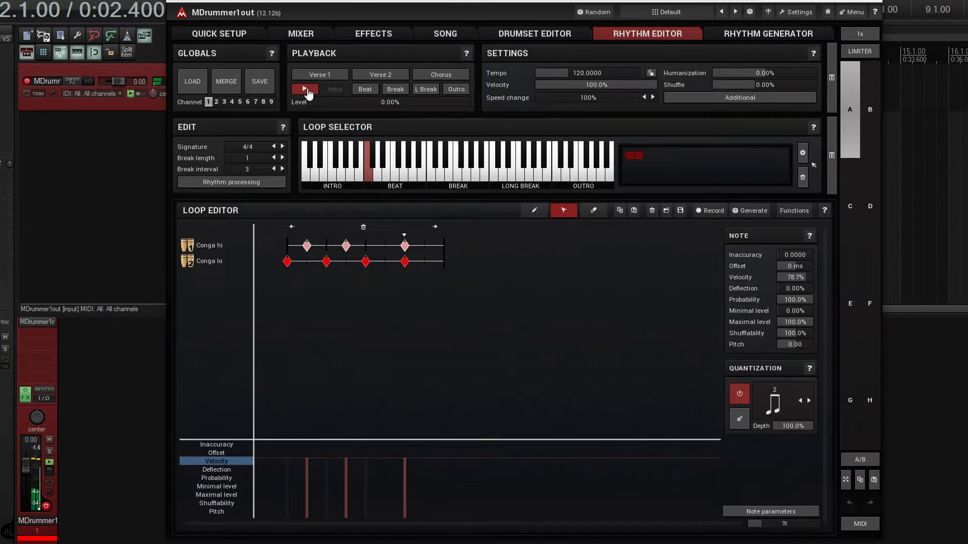
click(306, 91)
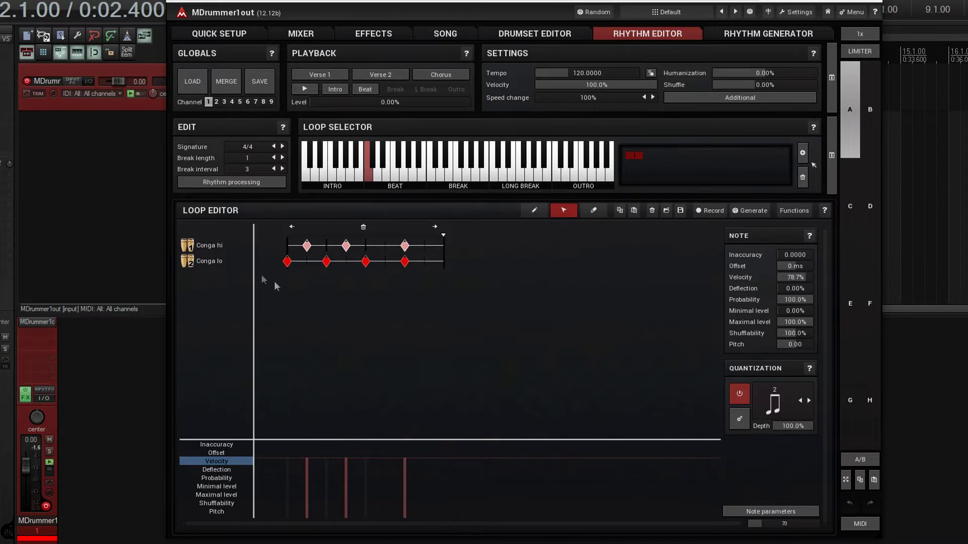
right_click(215, 261)
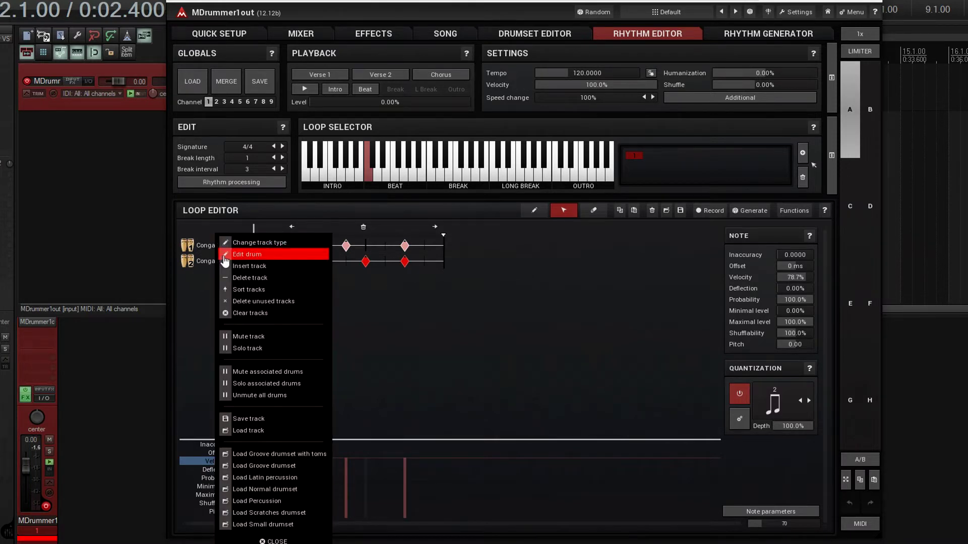
click(225, 255)
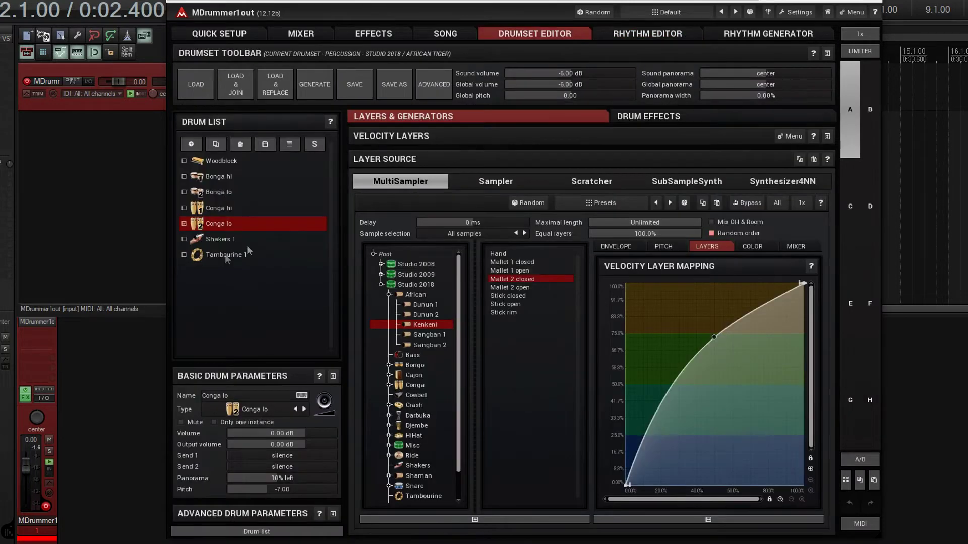
click(646, 34)
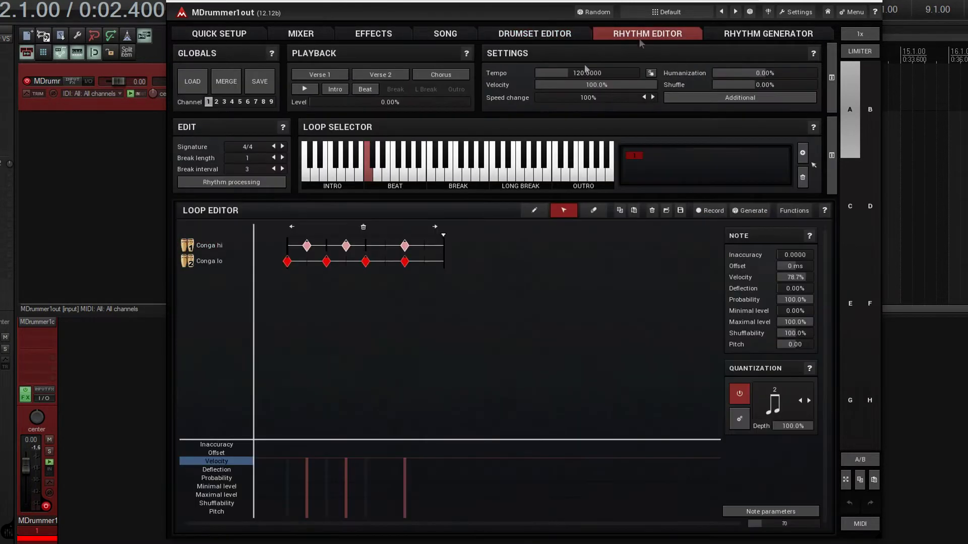
Step: Change the Conga lo track's type to Conga hi and erase all notes from both tracks
right_click(210, 261)
click(258, 246)
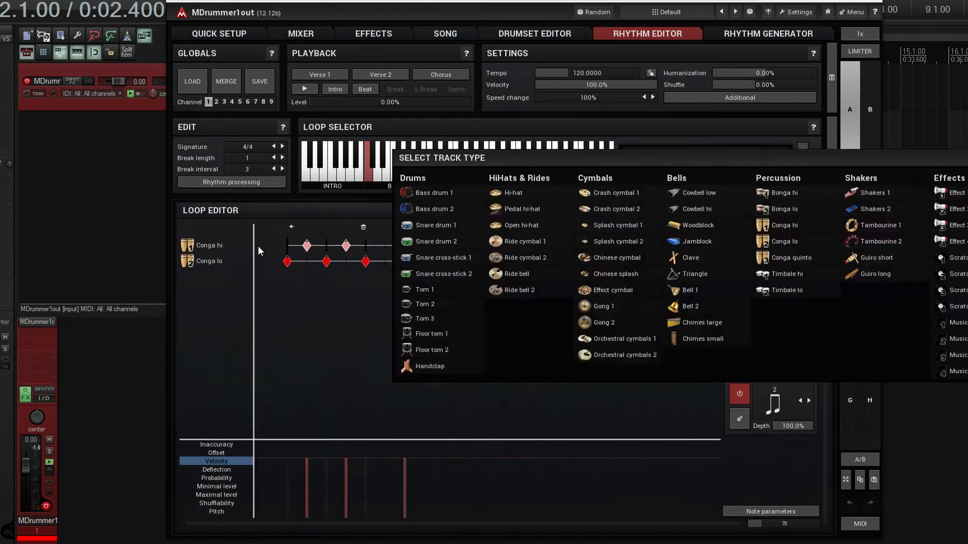
click(779, 225)
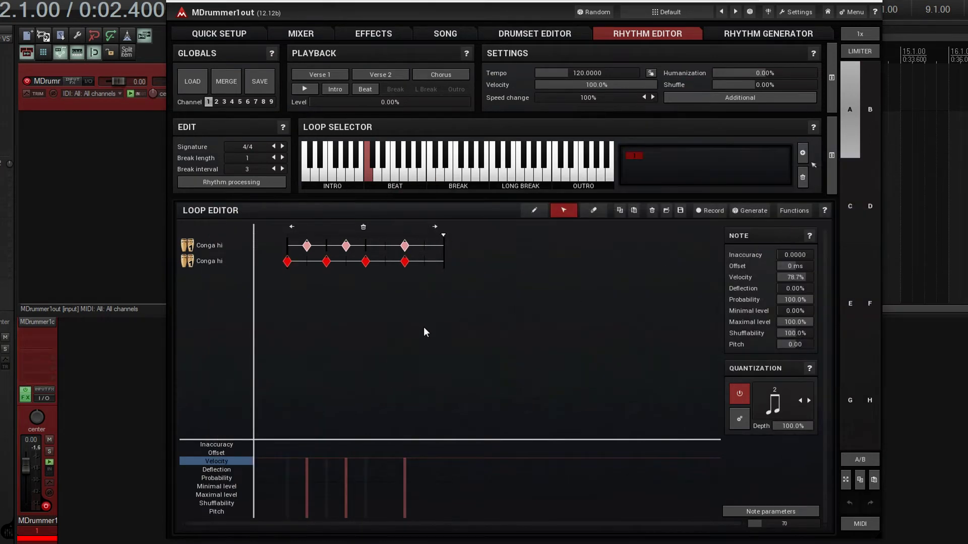
click(593, 210)
click(404, 262)
mouse_move(398, 269)
mouse_down()
mouse_move(285, 263)
mouse_move(383, 244)
mouse_up()
Step: Draw three notes on the first Conga hi track at beats 1, 2.5 and 4
click(534, 211)
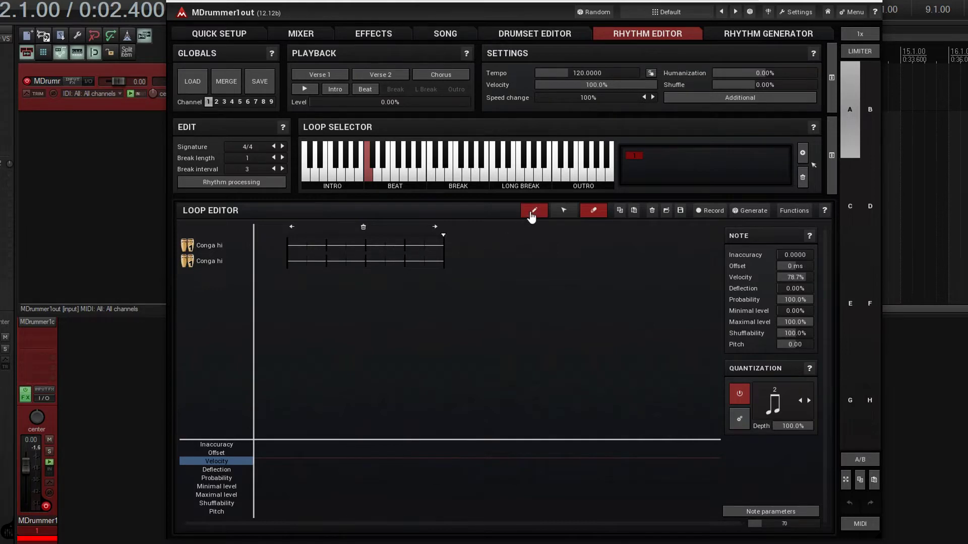
click(287, 246)
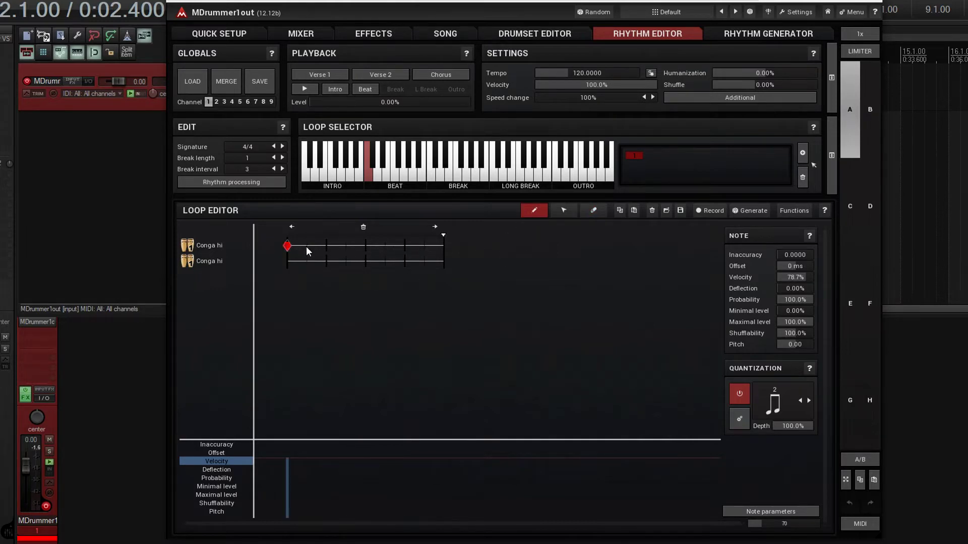
click(346, 246)
click(405, 246)
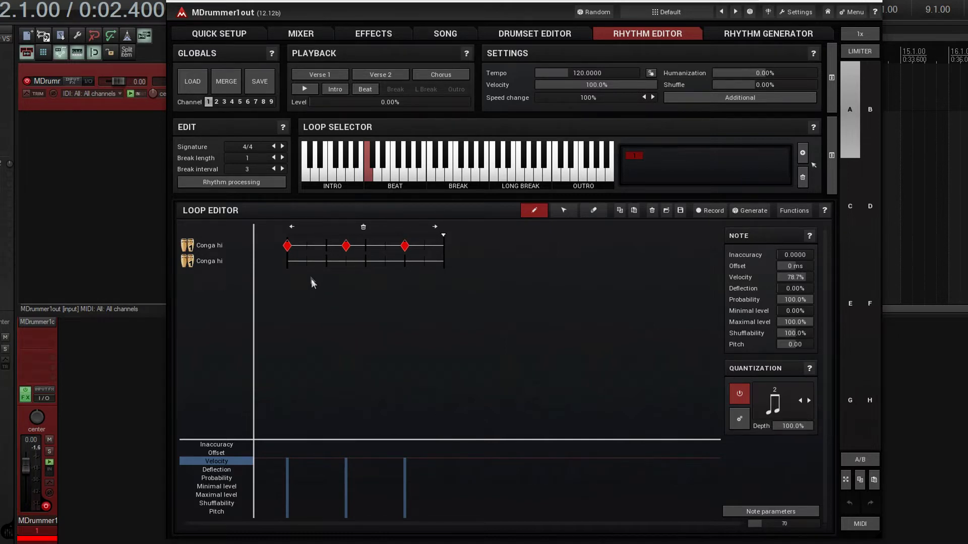
Step: Fill the five remaining half-beat positions with notes on the second Conga hi track and audition the loop
click(307, 261)
click(326, 261)
click(365, 261)
click(385, 261)
click(424, 261)
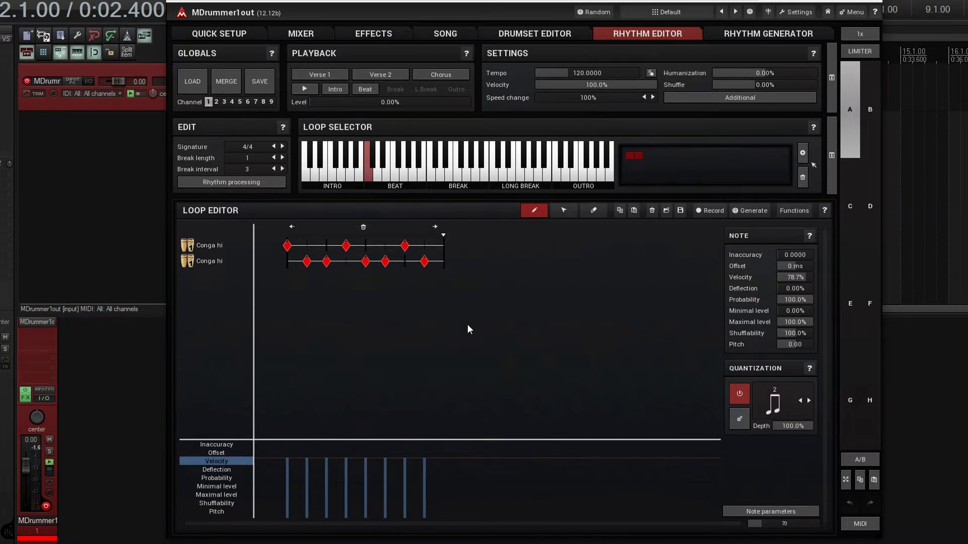
click(307, 89)
click(309, 88)
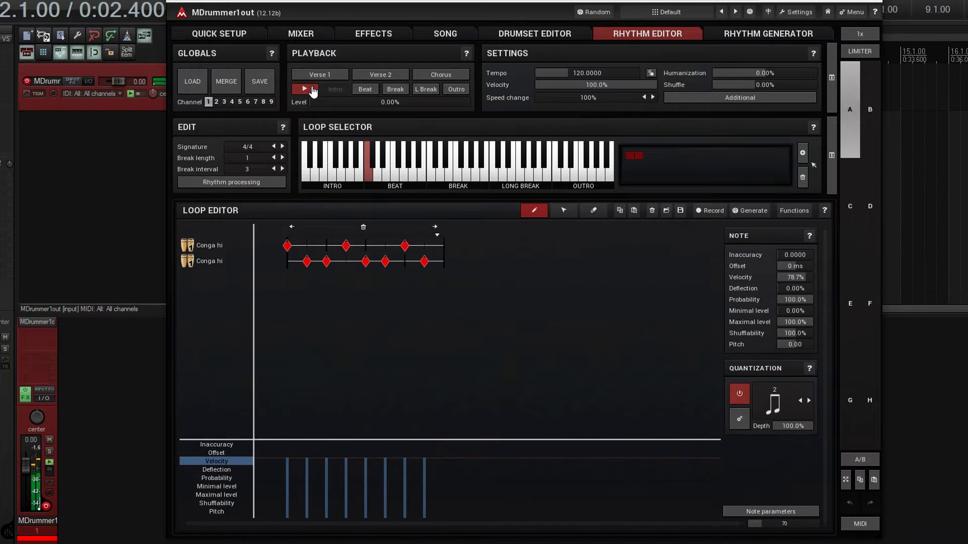
Step: Lower the velocity of all five second-track notes to a little over half the first track's level and audition the loop
click(214, 261)
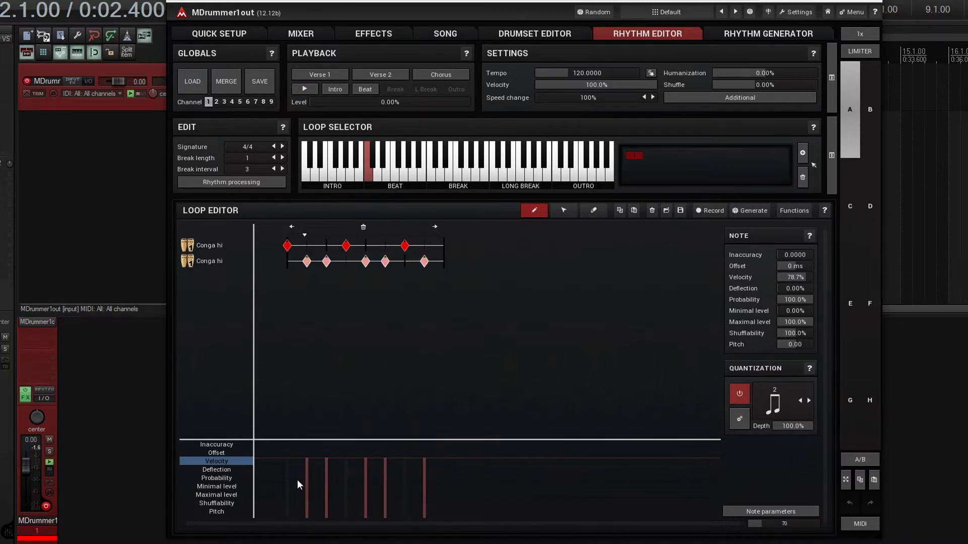
drag(304, 482, 424, 483)
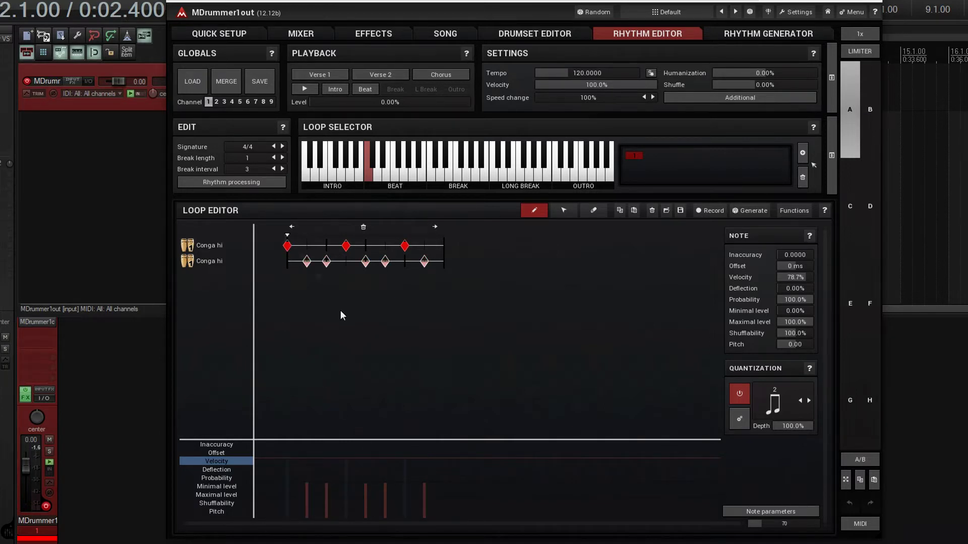
click(311, 90)
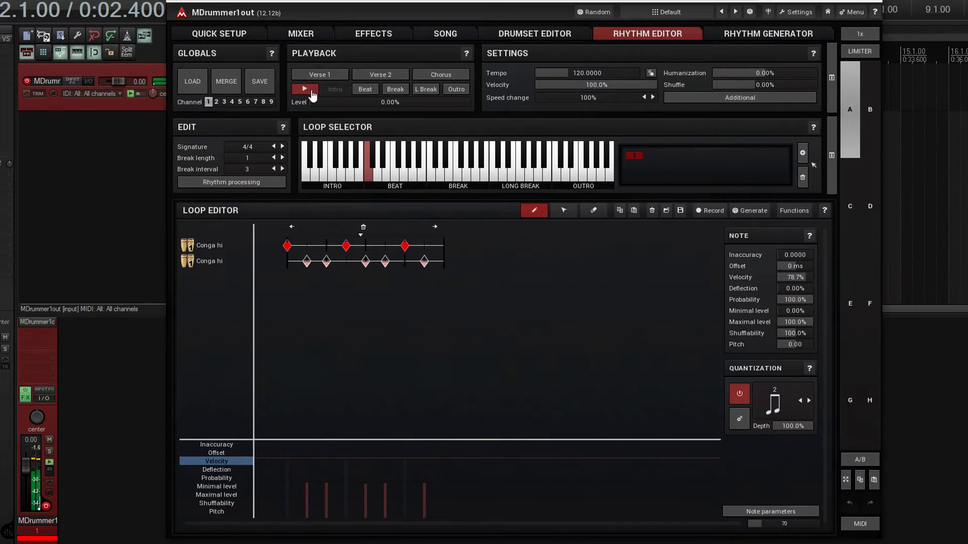
click(304, 89)
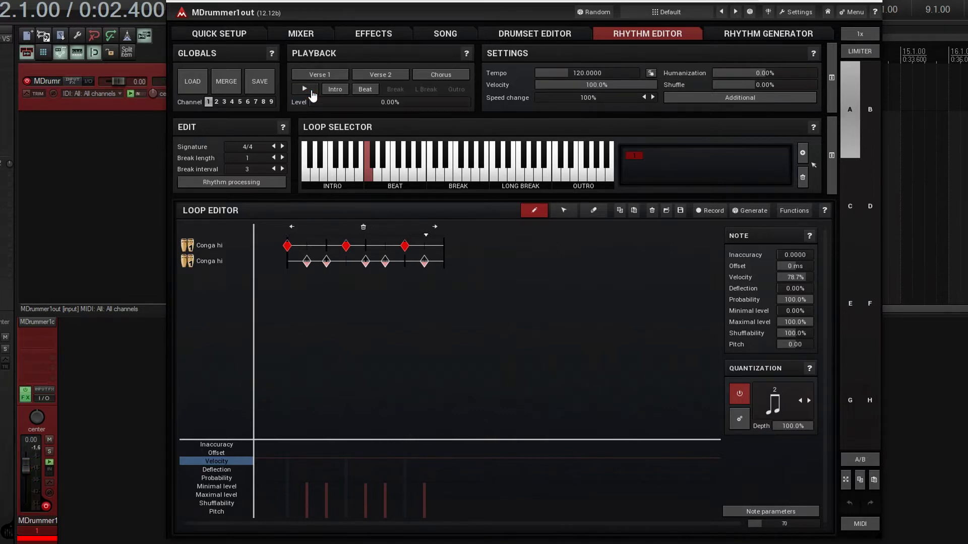
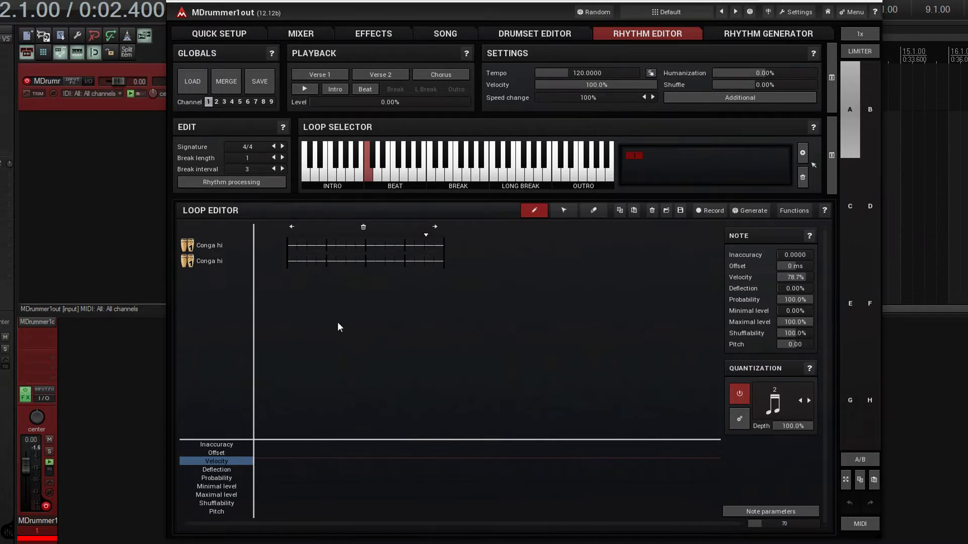
Step: Draw seven notes on the first Conga hi track at sixteenths 1, 4, 6, 8, 11, 13 and 15, and audition them
click(286, 245)
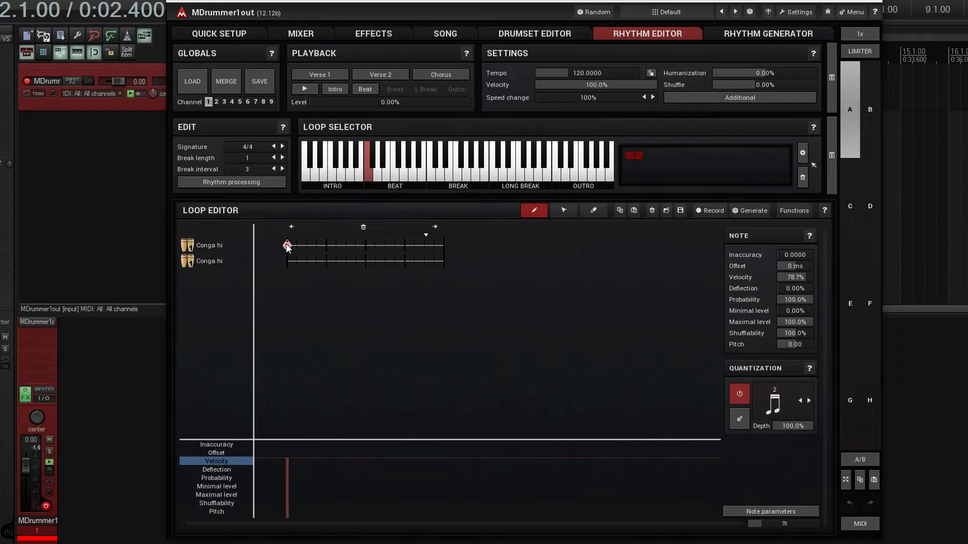
click(316, 246)
click(336, 246)
click(355, 246)
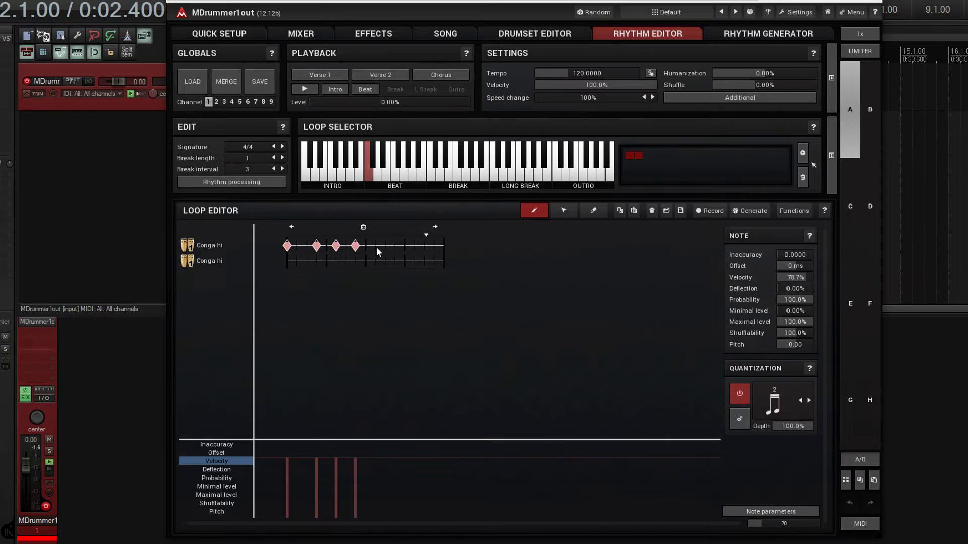
click(385, 246)
click(405, 246)
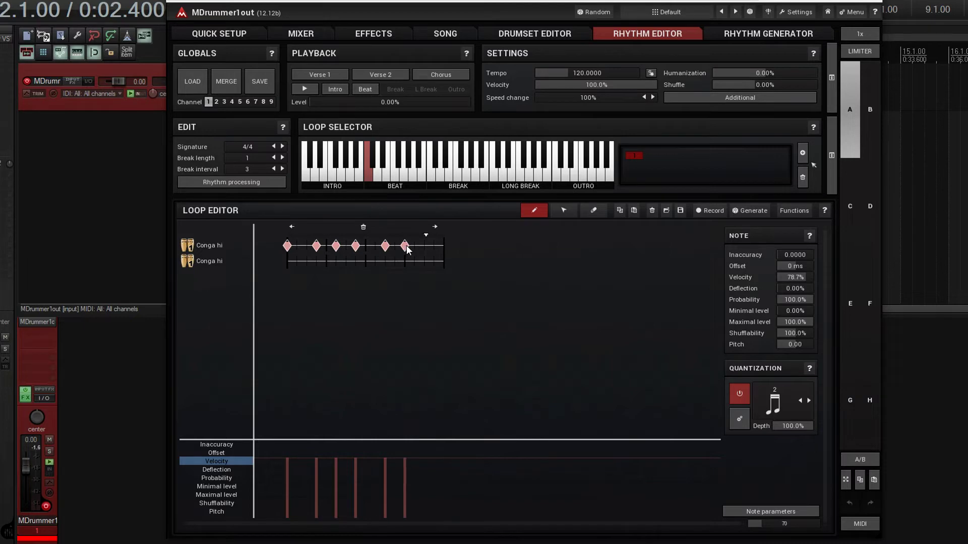
click(424, 246)
click(288, 245)
click(305, 91)
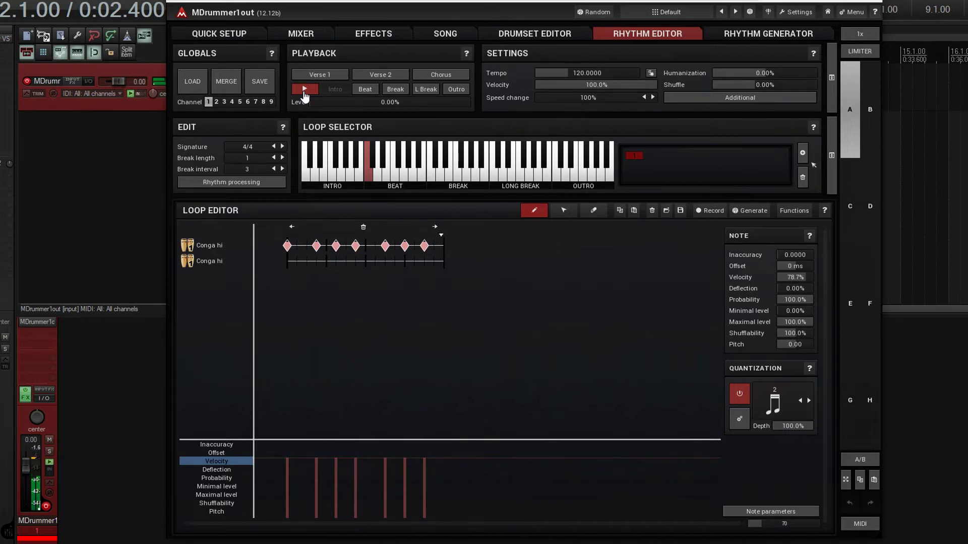
click(305, 91)
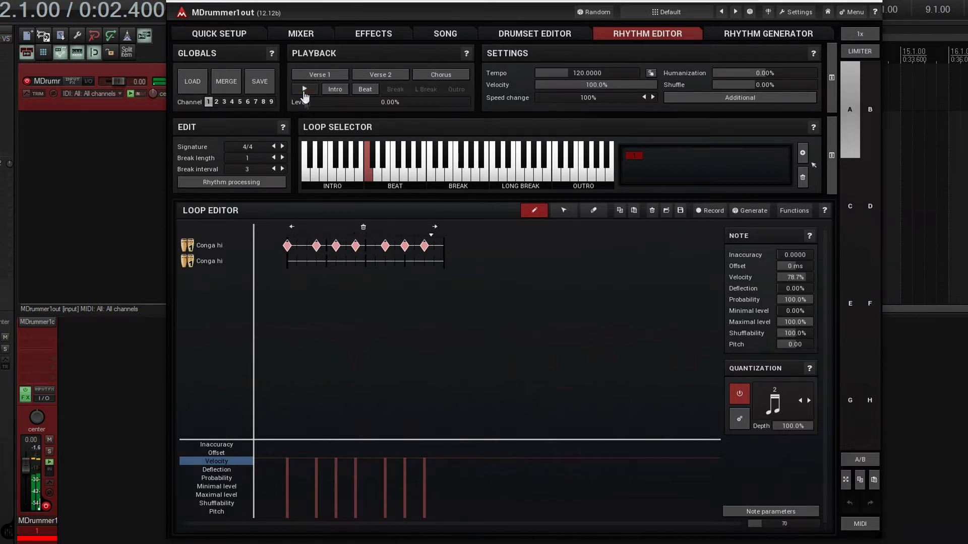
Step: Fill the nine remaining sixteenth positions with notes on the second Conga hi track
click(296, 262)
click(306, 262)
click(325, 262)
click(346, 262)
click(365, 263)
click(374, 263)
click(395, 262)
click(413, 263)
click(435, 263)
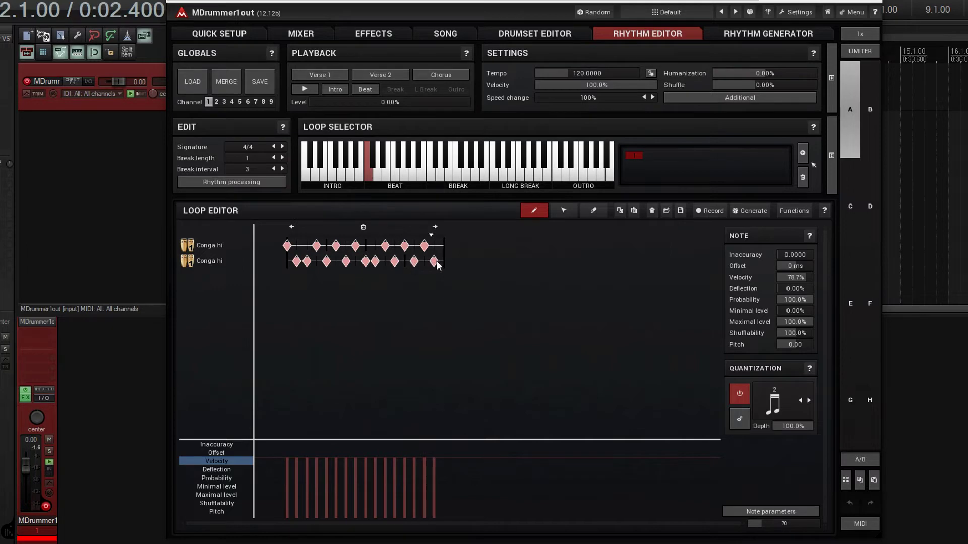
Step: Lower the velocity of the second track's notes below the first track's, and set their deflection to 4.6% and inaccuracy to 0.0120
click(218, 260)
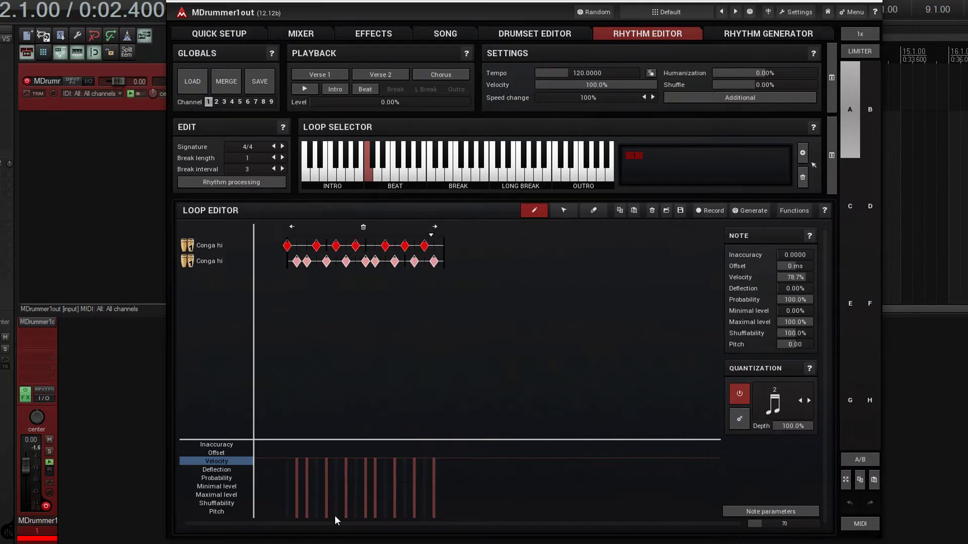
drag(289, 483, 436, 478)
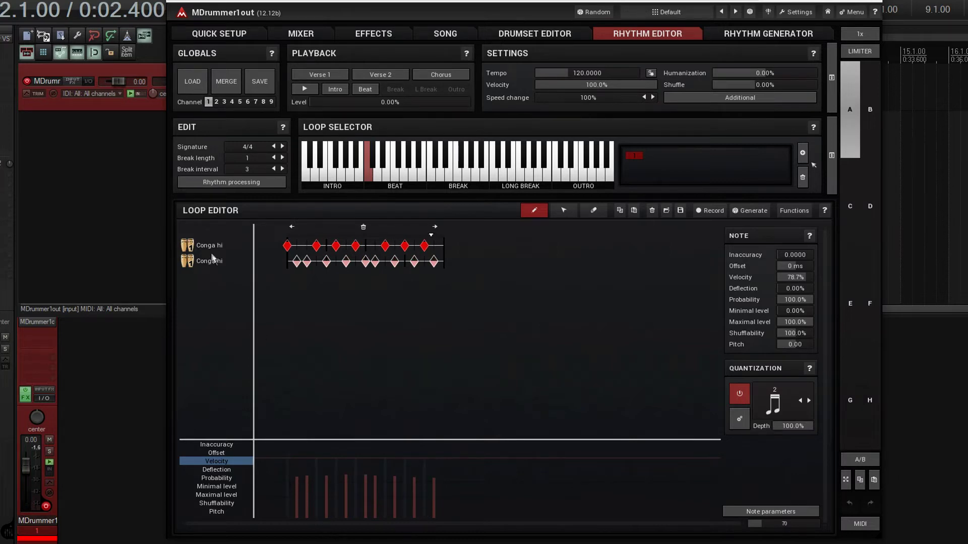
drag(782, 288, 785, 276)
drag(789, 256, 790, 251)
Step: Set the first track's notes to 3.3% deflection and 0.0104 inaccuracy, and audition the full loop
click(210, 246)
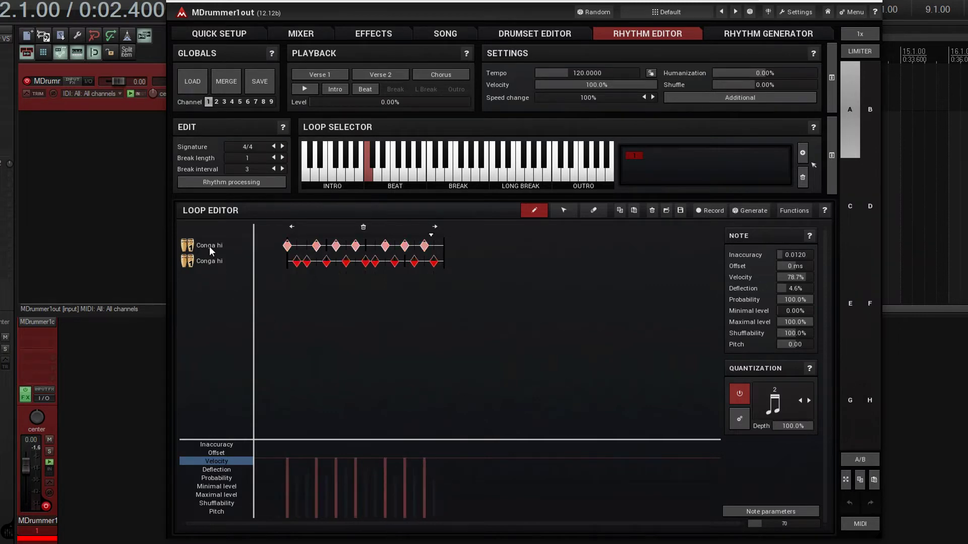
drag(787, 290, 788, 293)
drag(790, 256, 795, 252)
click(287, 235)
click(312, 89)
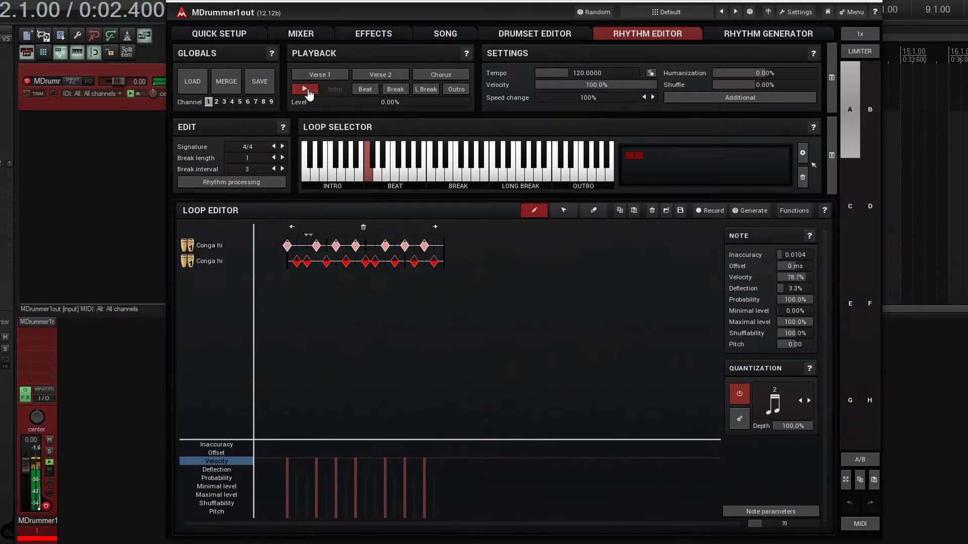
click(305, 90)
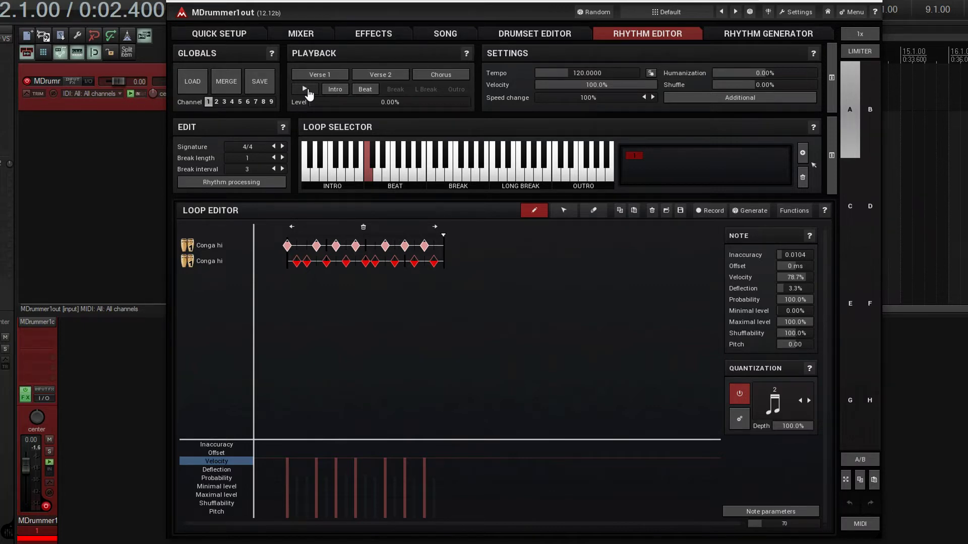
click(306, 90)
Step: Load the "4-4 euclidian rhythms" preset from the video folder and close the preset browser
click(674, 12)
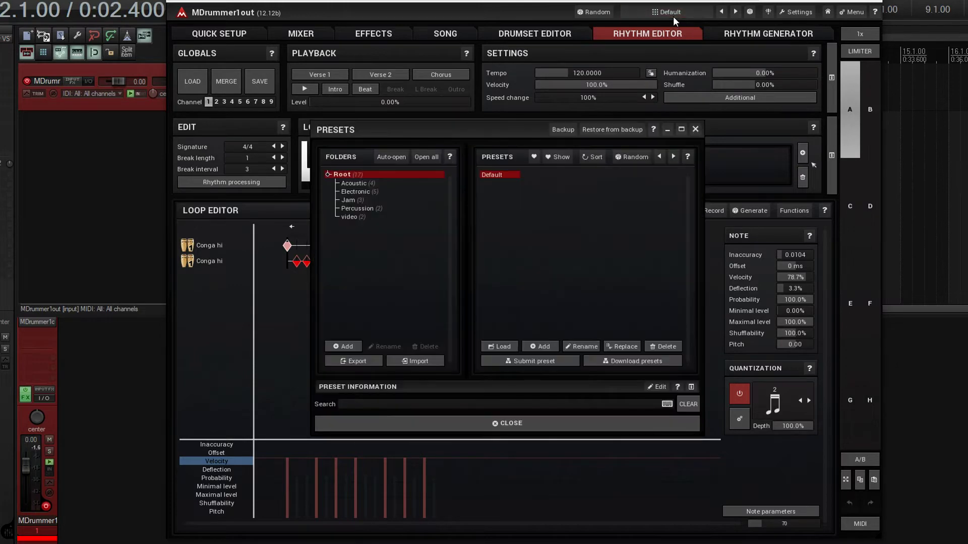
click(356, 217)
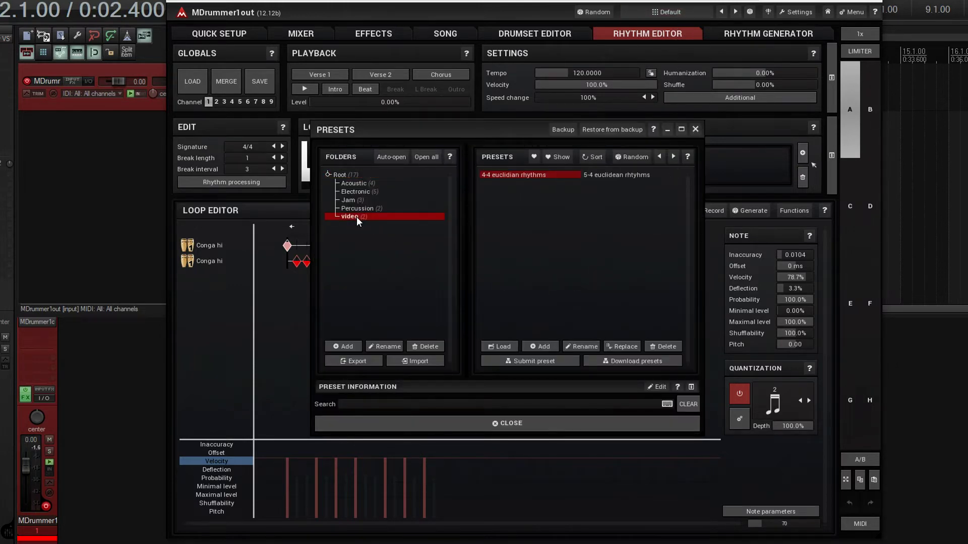
double_click(509, 174)
click(522, 424)
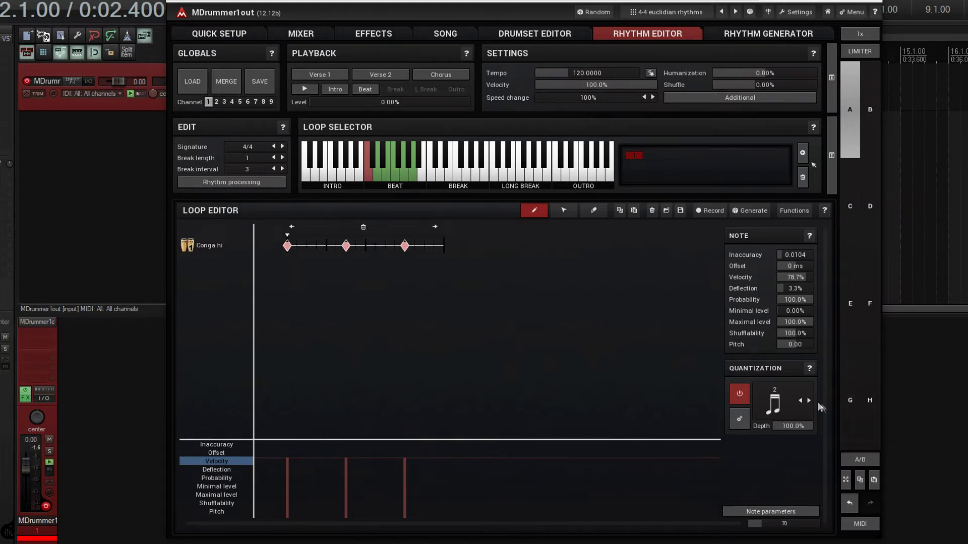
Step: Audition the first two beat loops, the eighth-note Euclidean rhythms with three and five notes
click(305, 89)
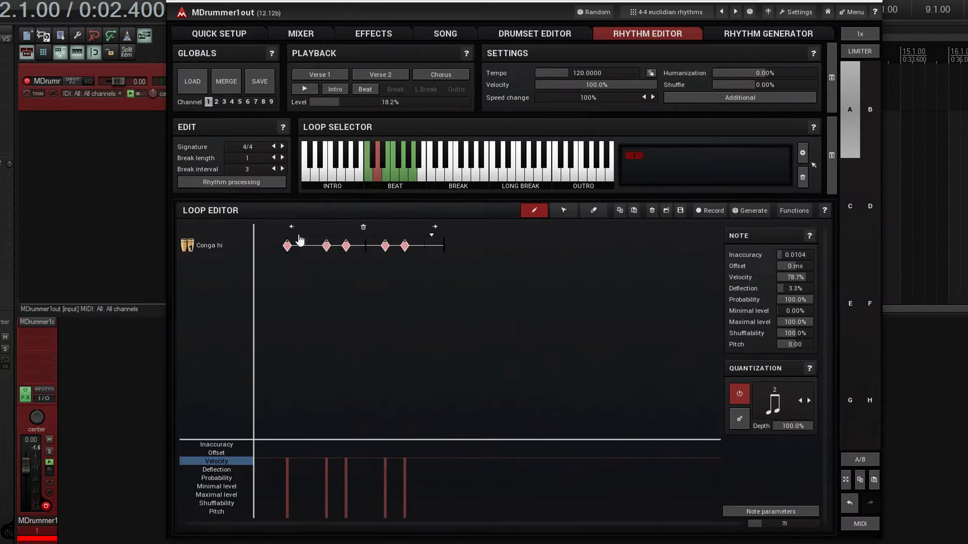
click(305, 89)
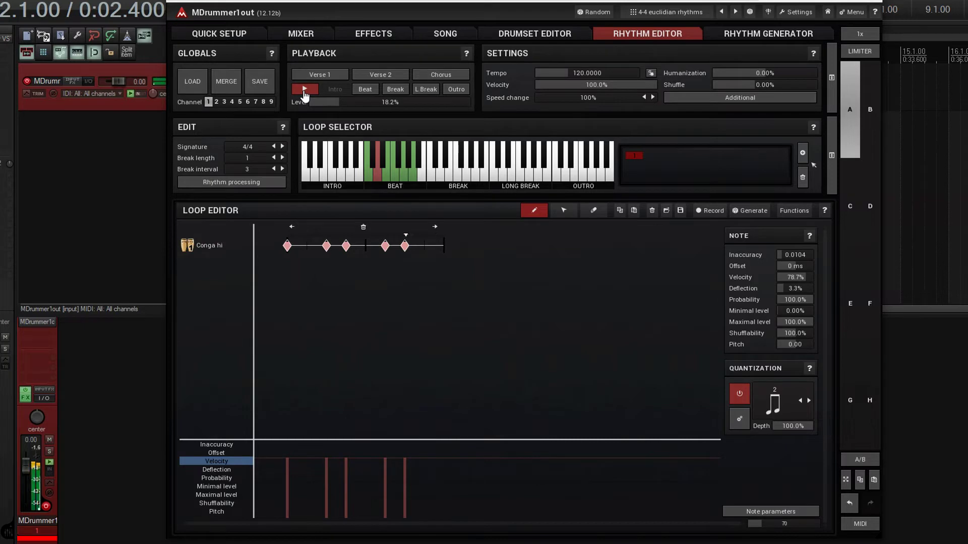
click(304, 93)
Step: Audition the third and fourth beat loops, the sixteenth-note Euclidean rhythms with three and five notes
click(384, 179)
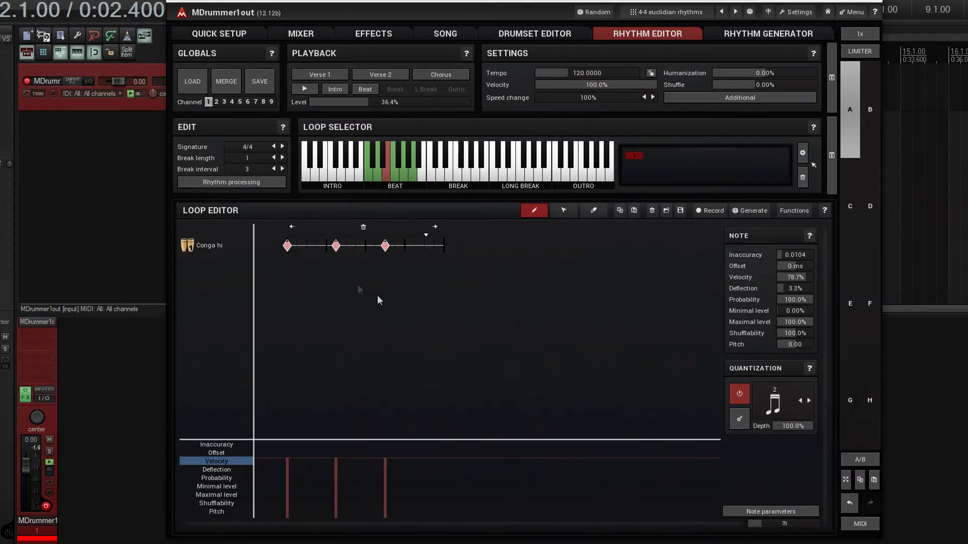
click(287, 231)
click(305, 90)
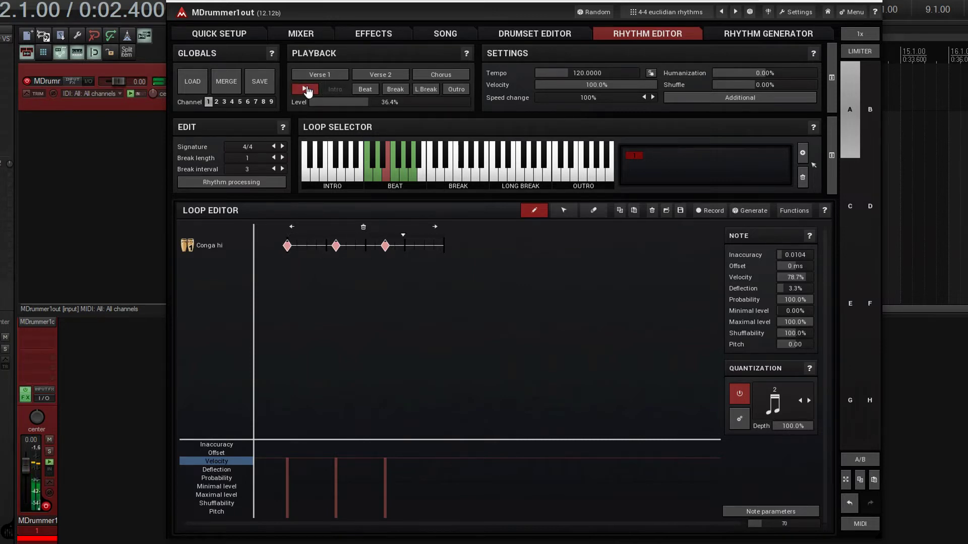
click(306, 90)
click(396, 174)
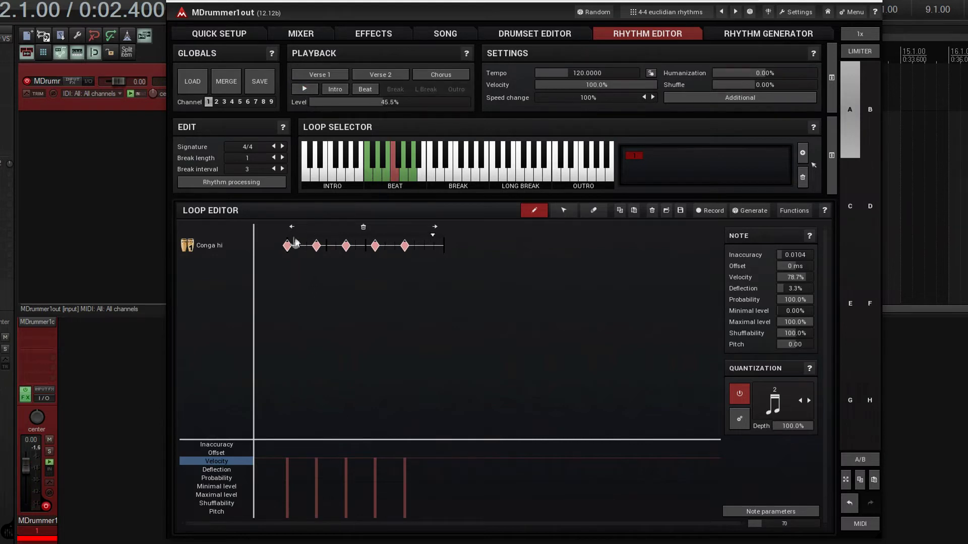
click(306, 89)
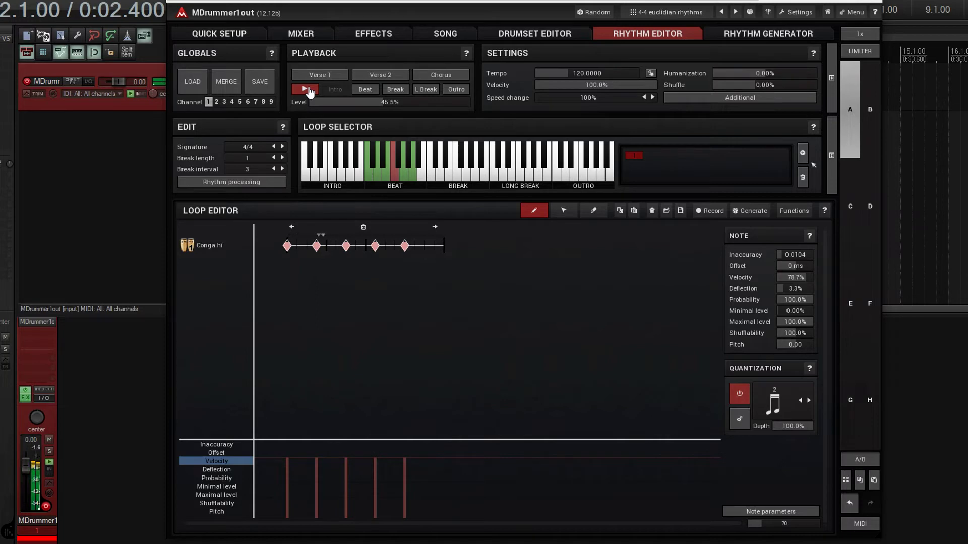
click(307, 89)
click(291, 236)
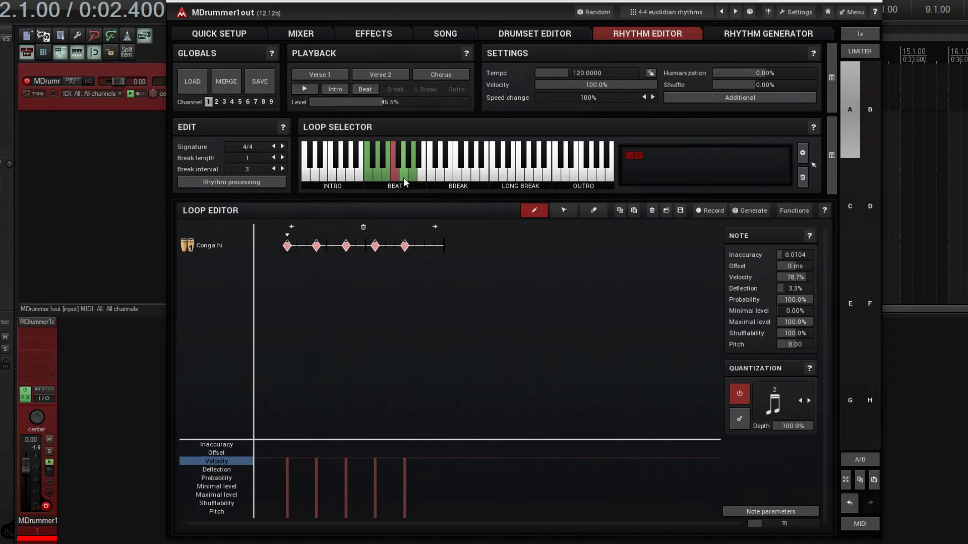
Step: Audition the last two beat loops, the sixteenth-note Euclidean rhythms with seven and nine notes
click(403, 178)
click(305, 89)
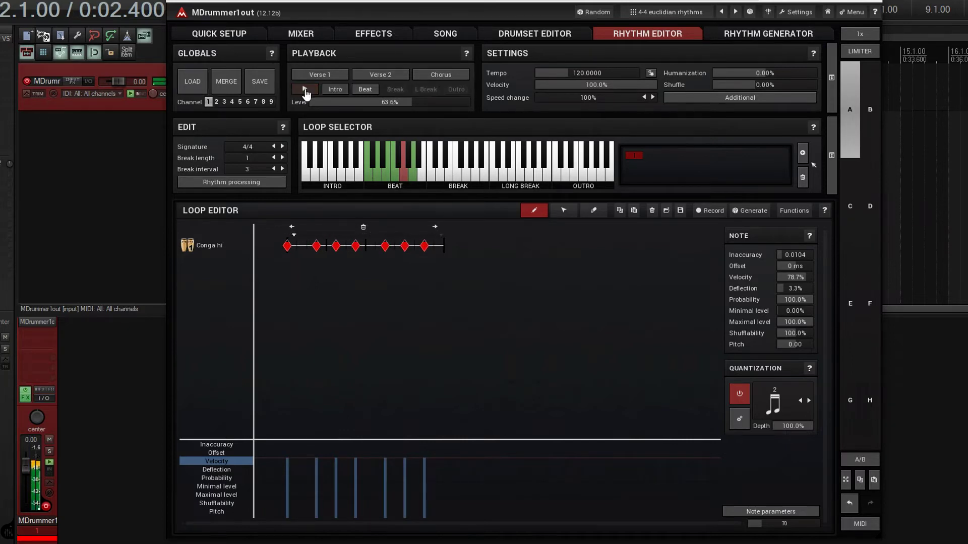
click(305, 91)
click(412, 176)
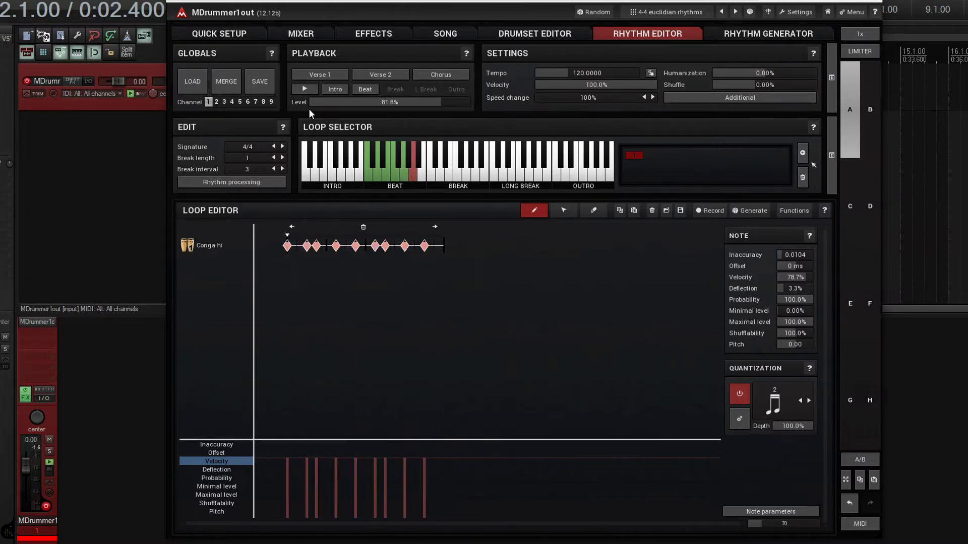
click(305, 90)
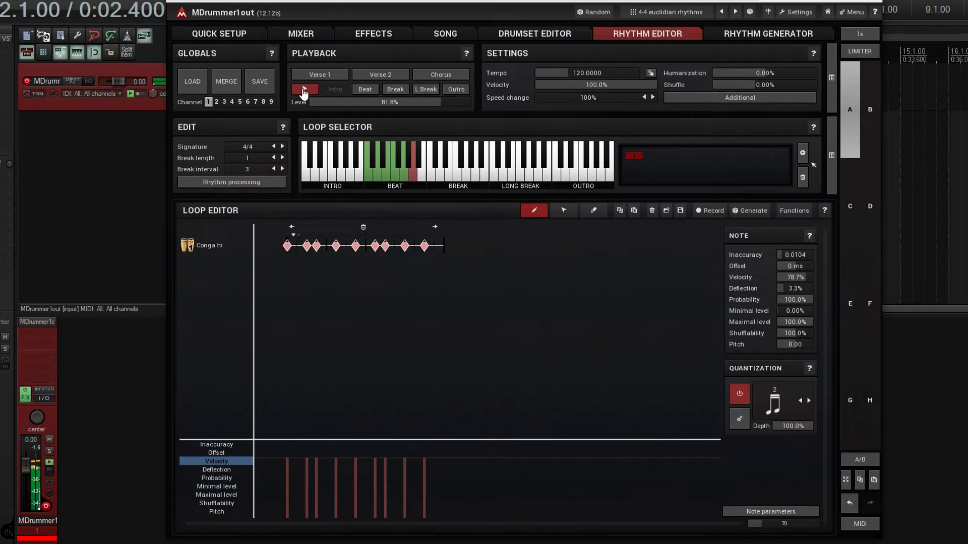
click(304, 90)
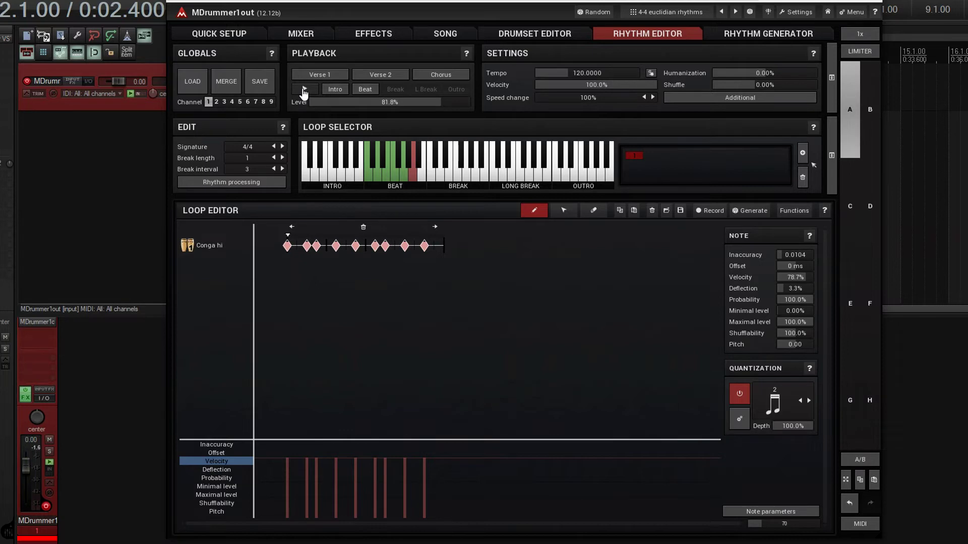
Step: View the track-saving dialog for the nine-note Conga hi track and close it without saving
click(406, 174)
right_click(216, 249)
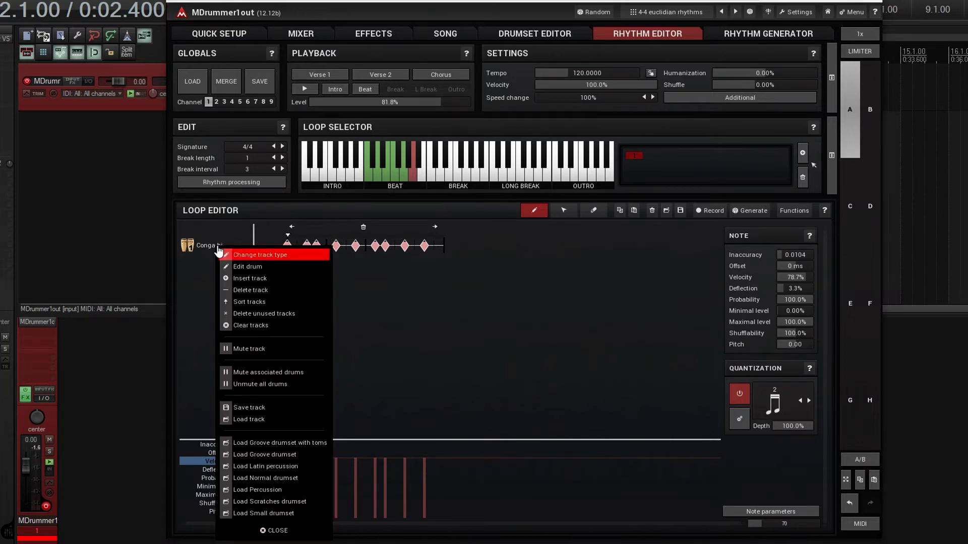
click(272, 409)
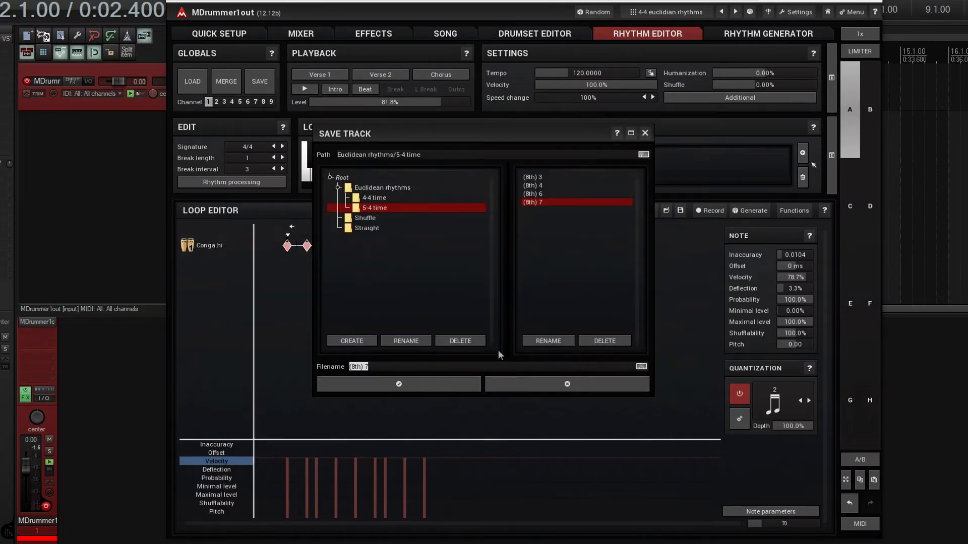
click(547, 388)
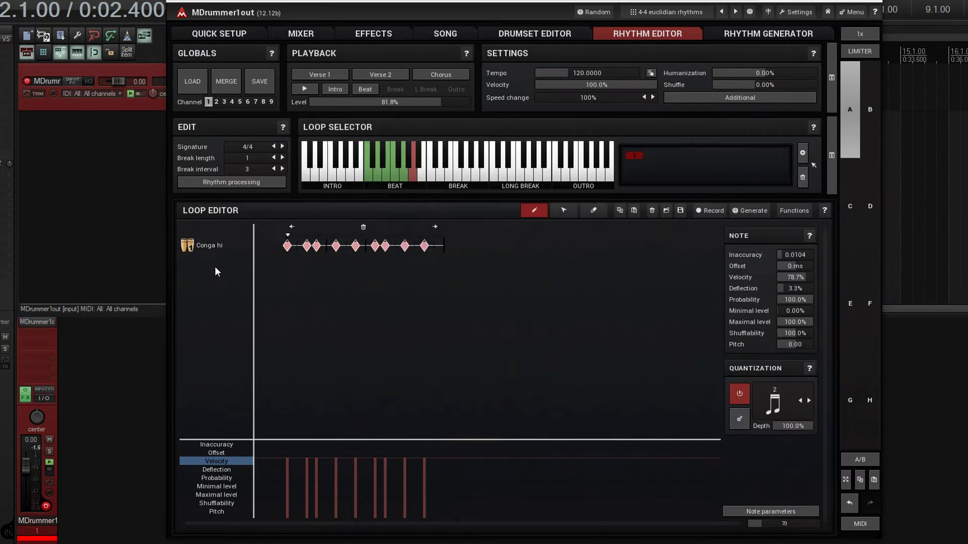
Step: Load the saved track "(8th) 3" from Euclidean rhythms/4-4 time into the nine-note beat loop
click(367, 173)
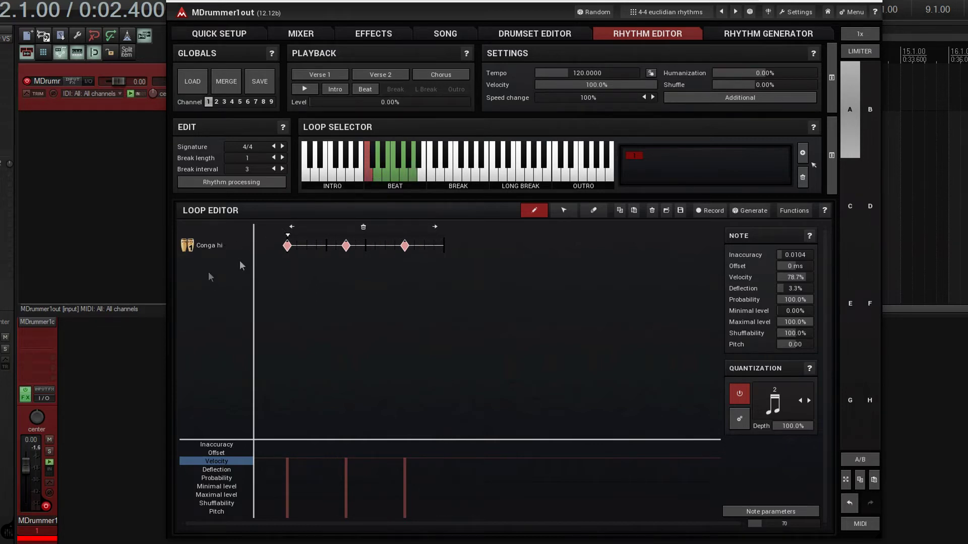
click(413, 169)
right_click(228, 278)
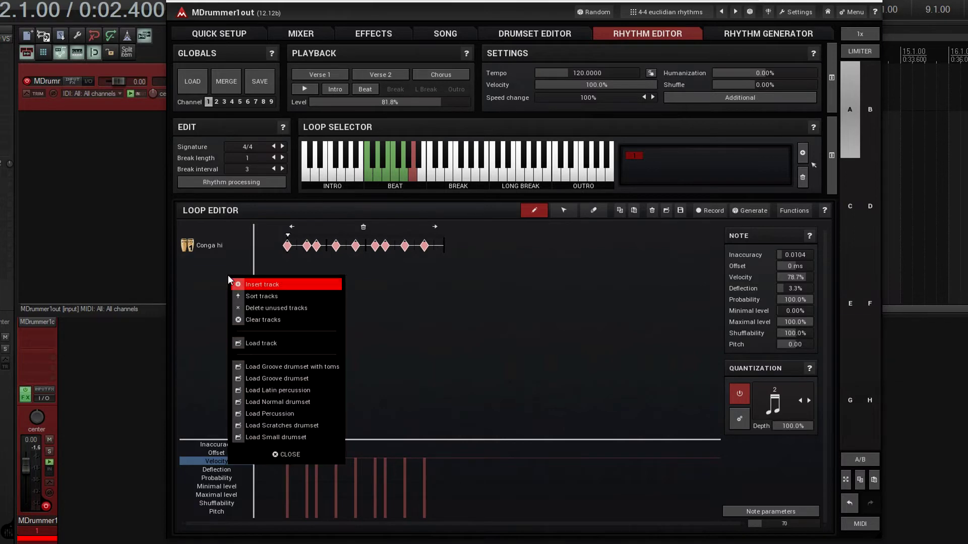
click(275, 344)
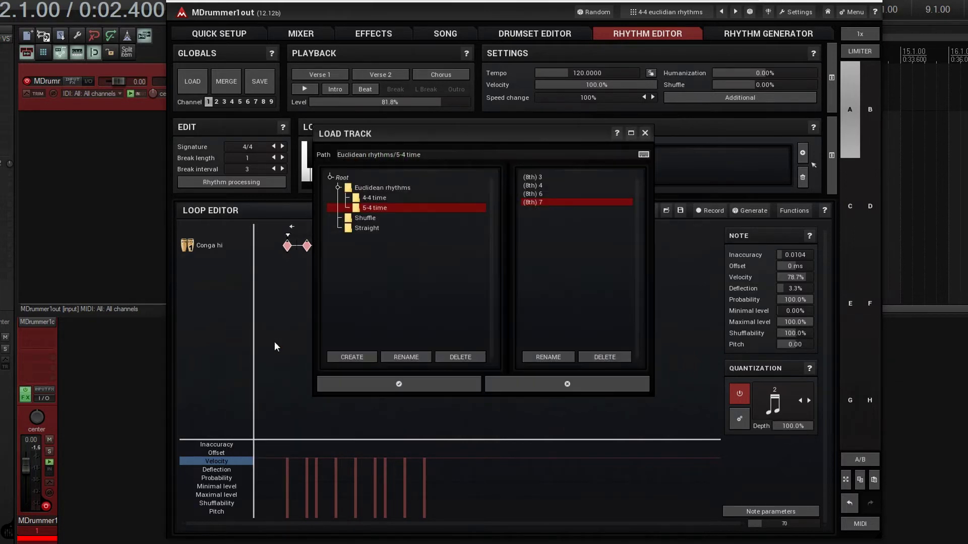
click(385, 198)
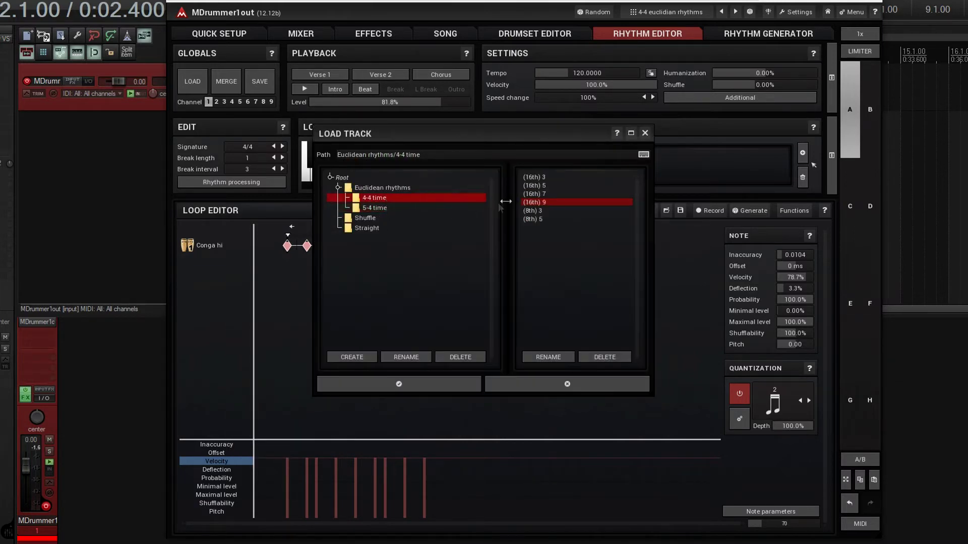
click(562, 212)
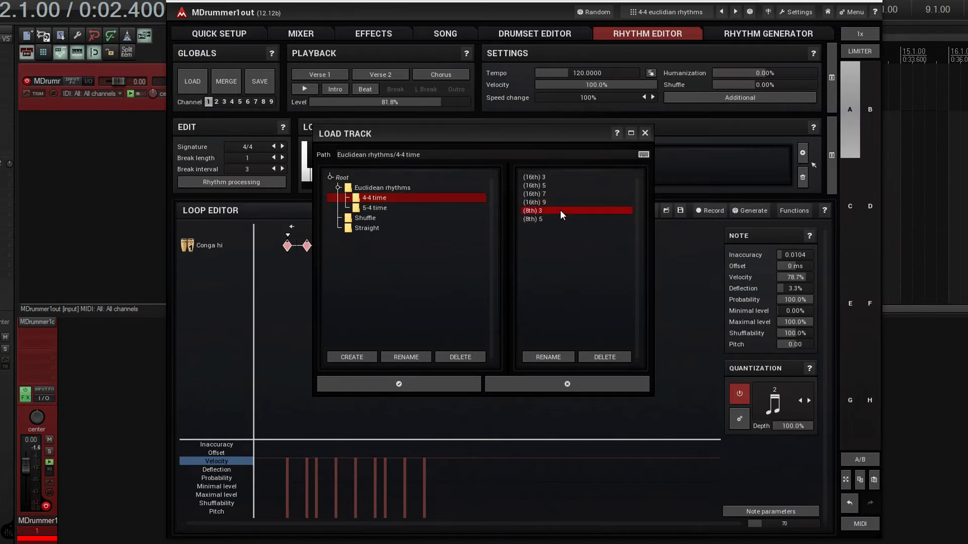
click(416, 388)
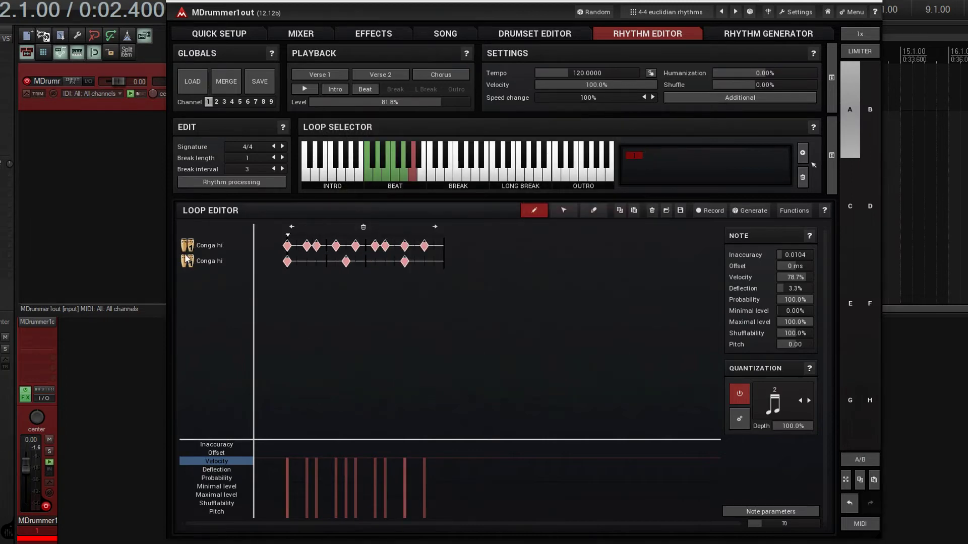
Step: Try to change the second Conga hi track's type to another percussion drum
right_click(208, 267)
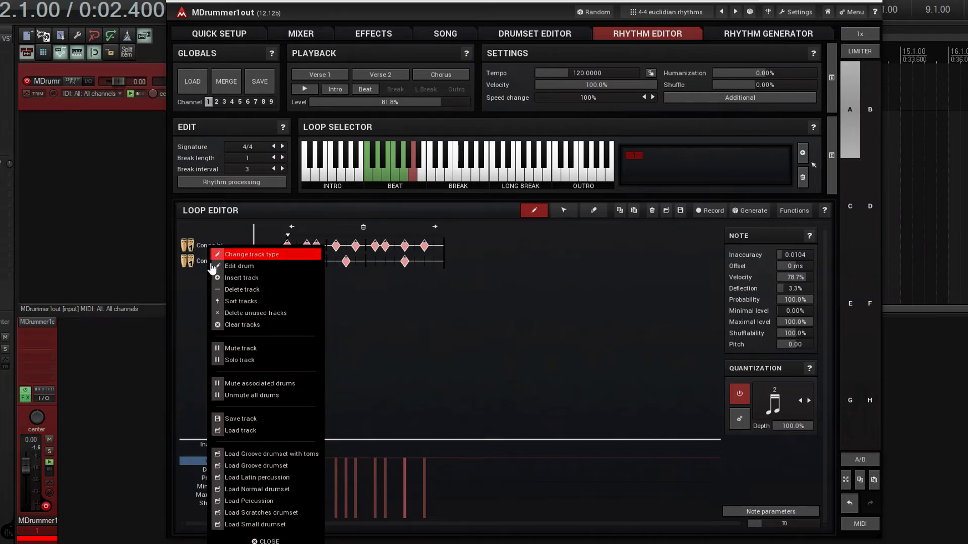
click(222, 256)
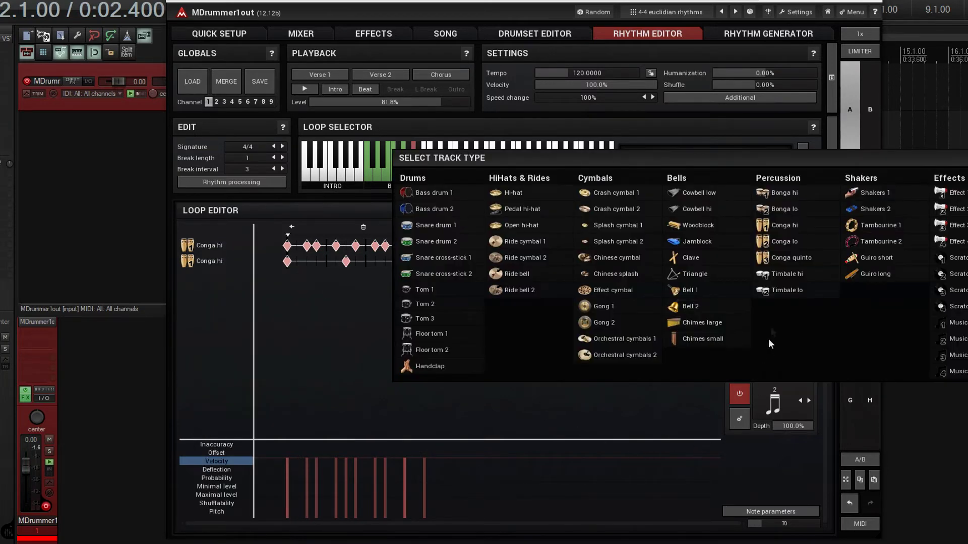
click(775, 244)
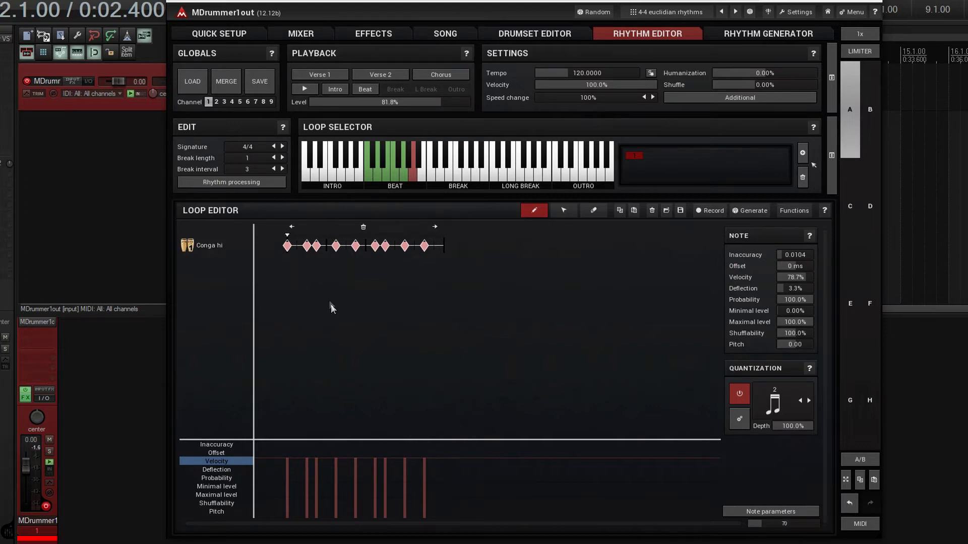
Step: Load the African tiger drumset from the Percussion - Studio 2018 folder
click(237, 34)
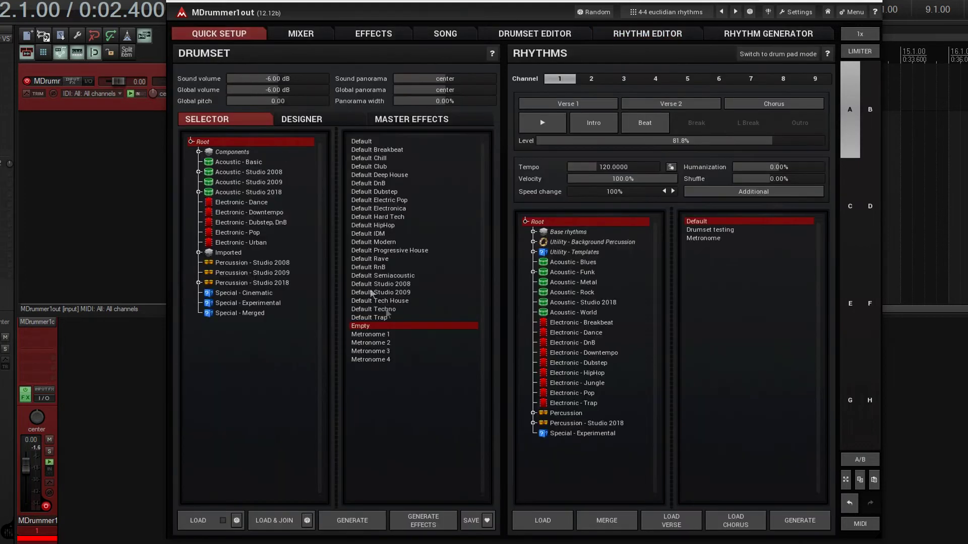
click(199, 283)
click(224, 282)
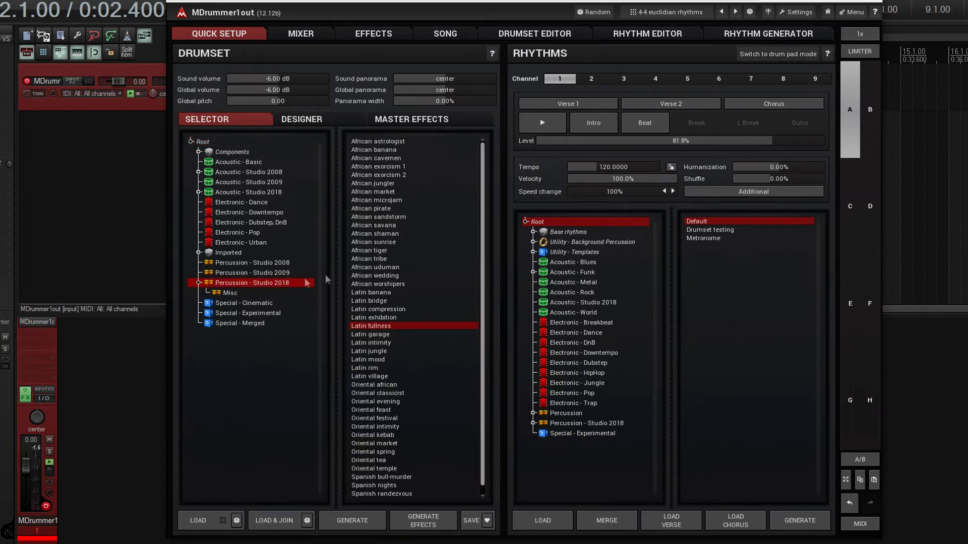
click(384, 254)
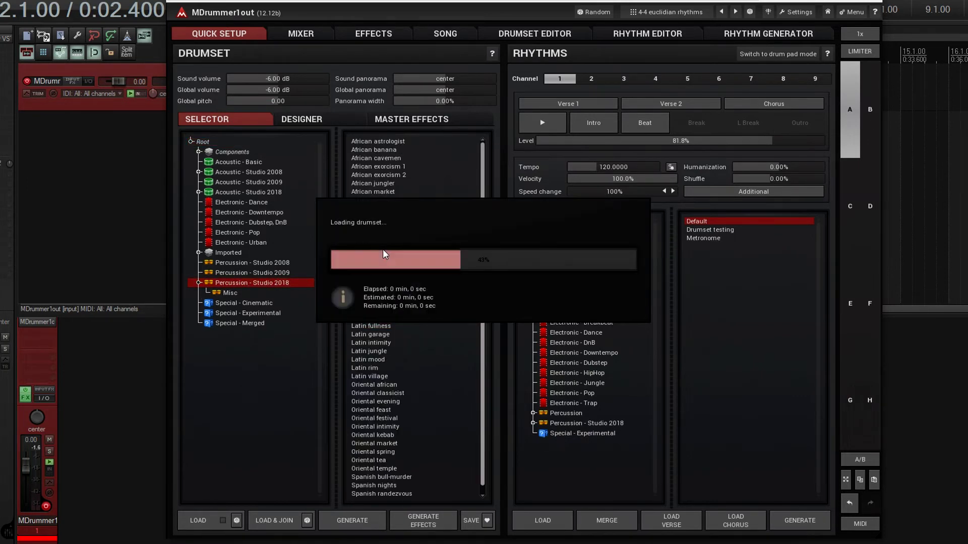
Step: In the rhythm editor, add the saved 4-4 time track "(8th) 3" beneath the nine-note Conga hi track
click(636, 35)
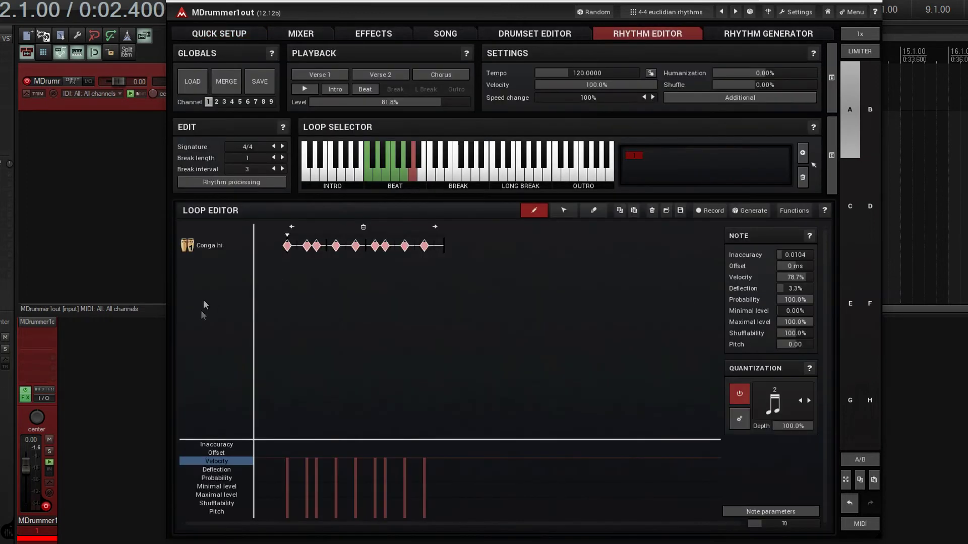
right_click(202, 266)
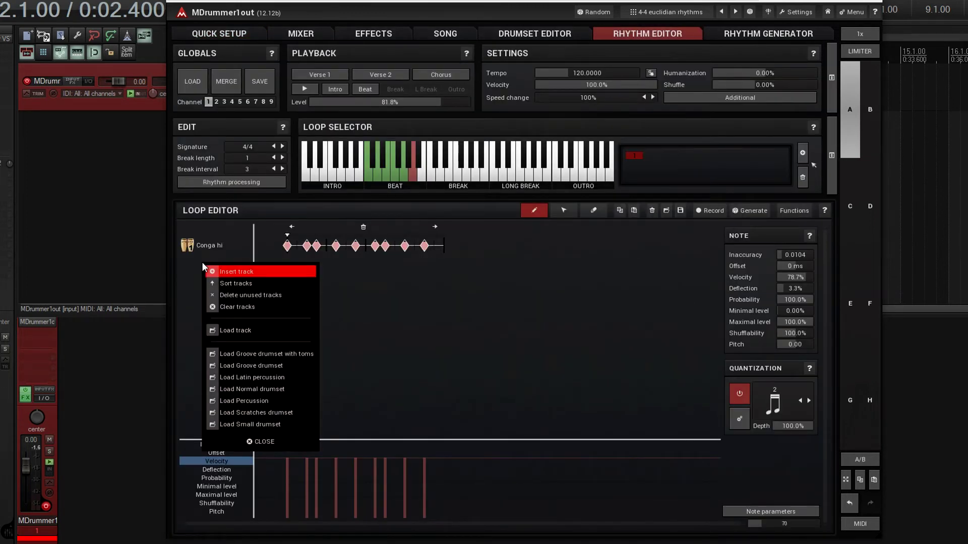
click(237, 331)
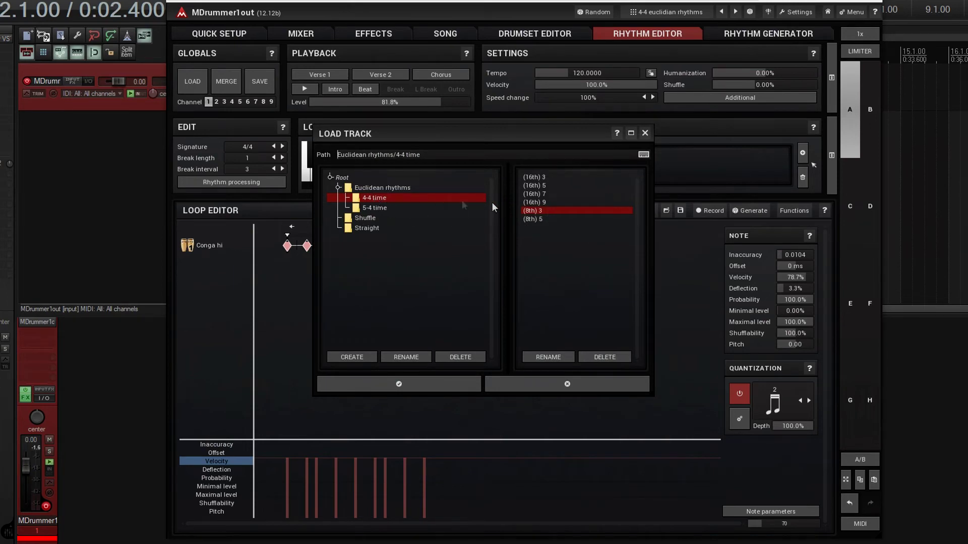
click(426, 385)
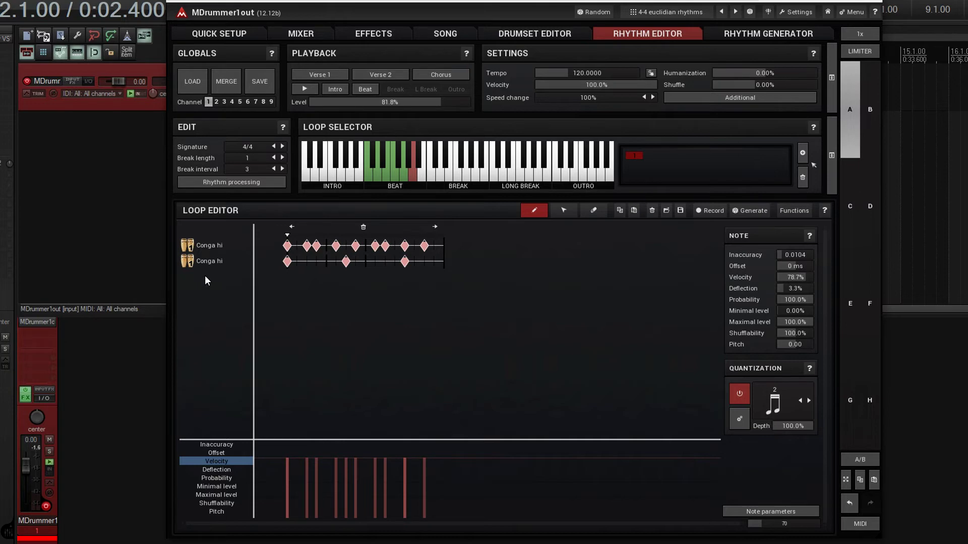
Step: Change the second track's type to Conga lo and audition the combined nine-note and three-note loop
right_click(217, 260)
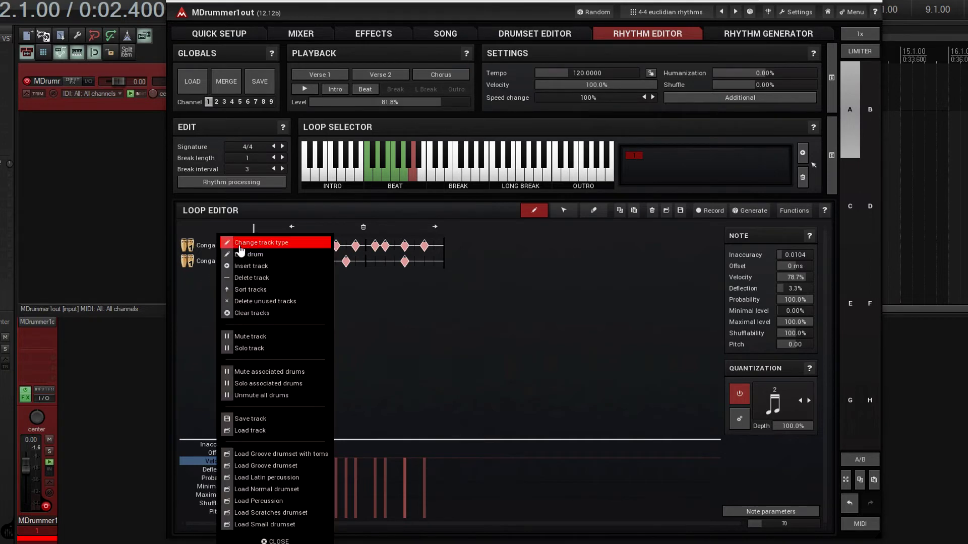
click(238, 247)
click(787, 242)
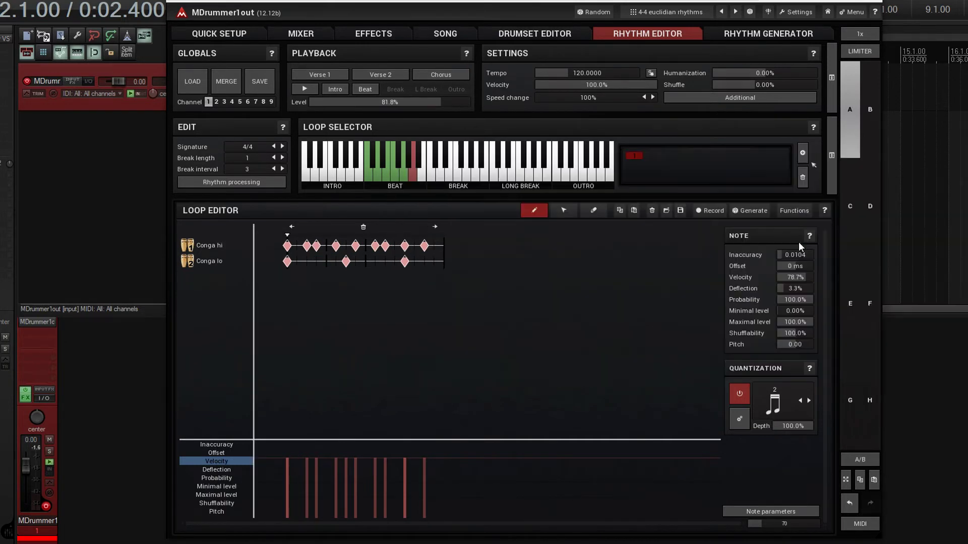
click(306, 89)
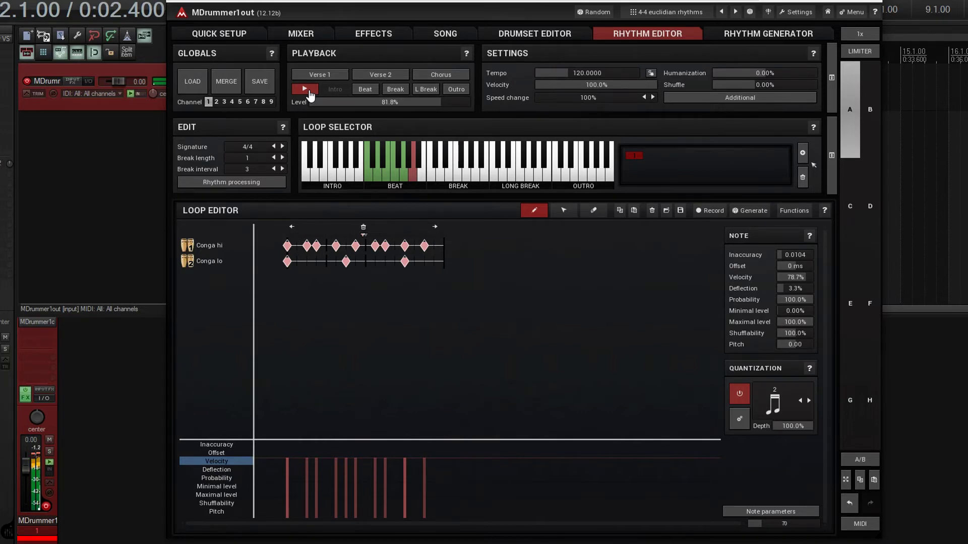
click(307, 92)
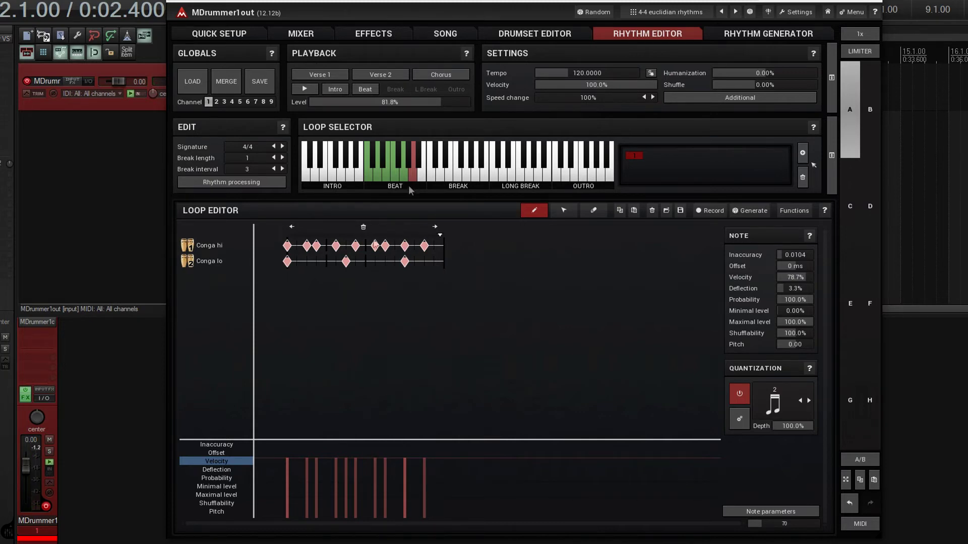
Step: Audition the Woodblock drum of the African tiger drumset in the drumset editor and return to the rhythm editor
click(514, 35)
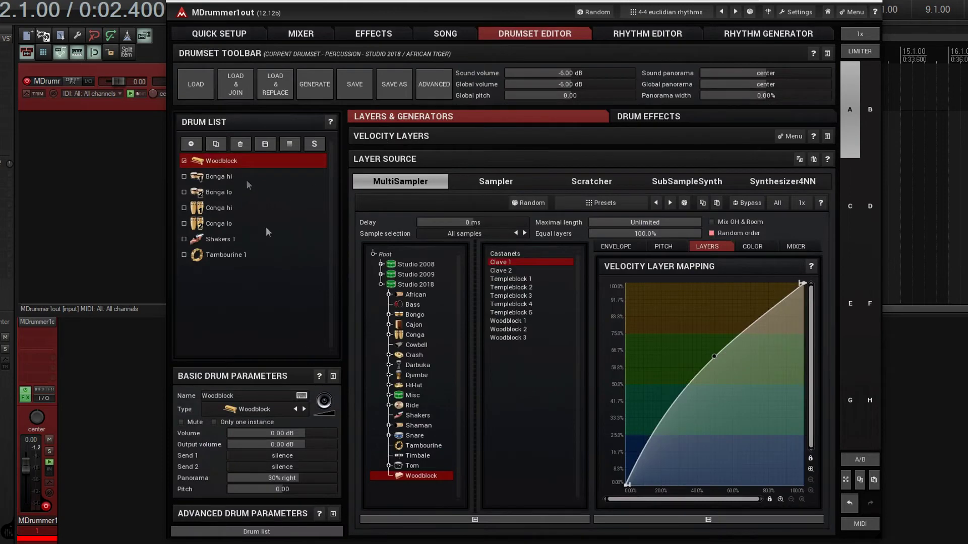
click(324, 401)
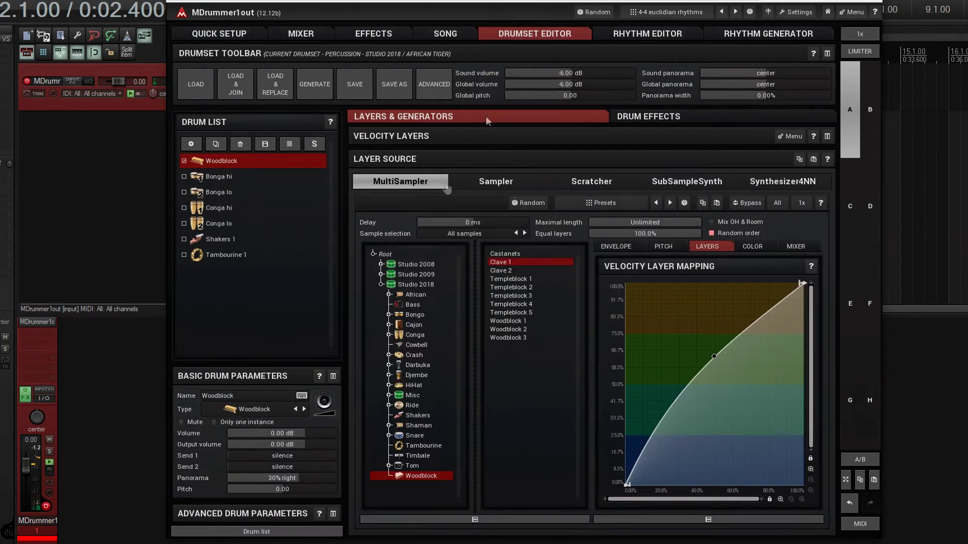
click(634, 35)
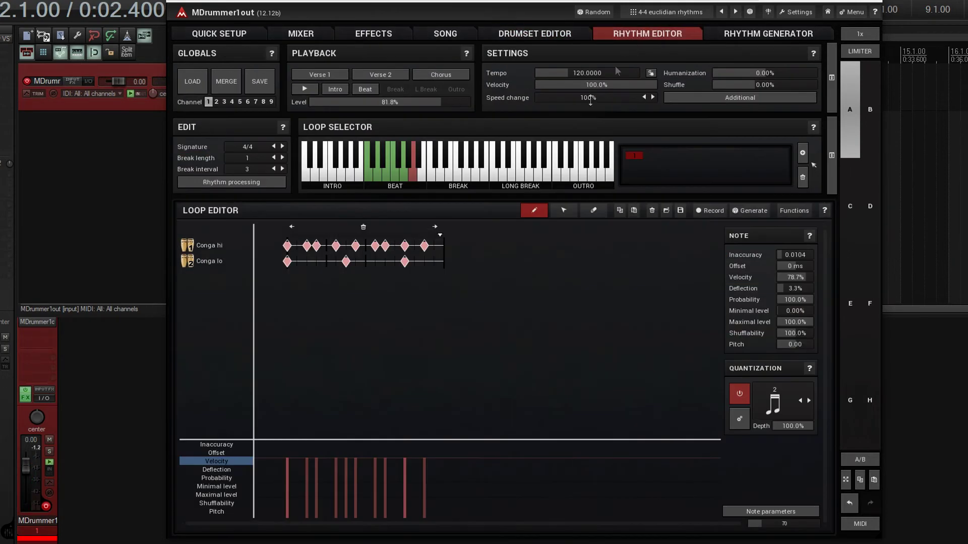
Step: Add the saved 4-4 time track "(8th) 5" beneath the Conga lo track
right_click(225, 296)
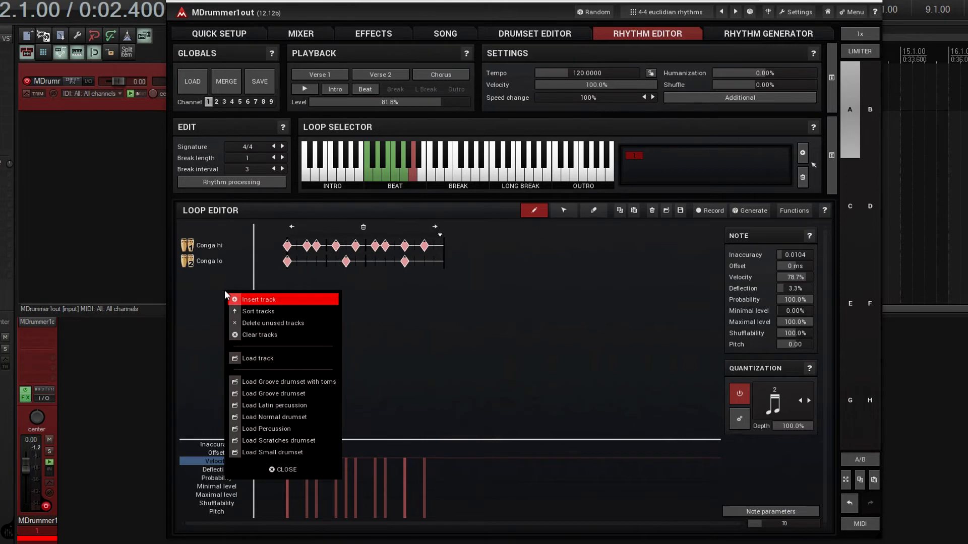
click(260, 300)
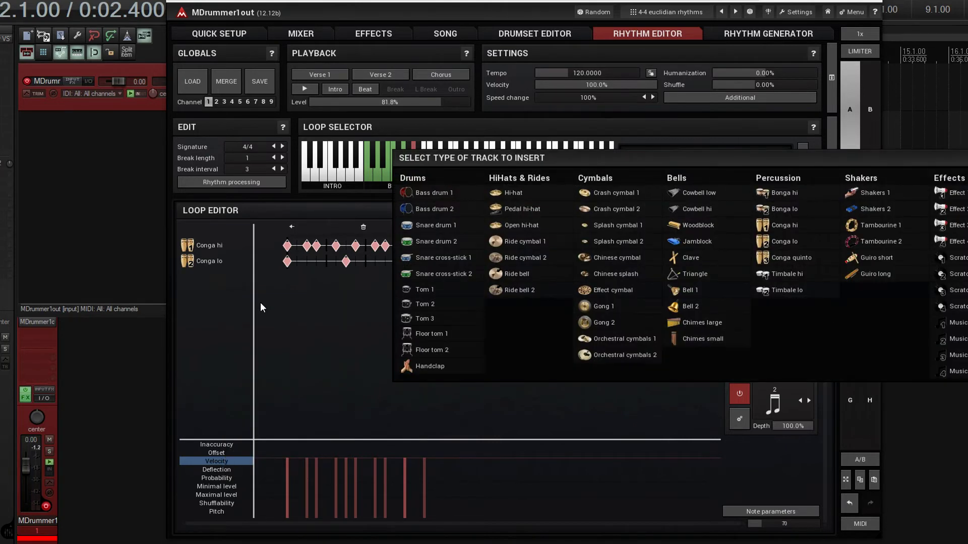
right_click(228, 303)
click(273, 363)
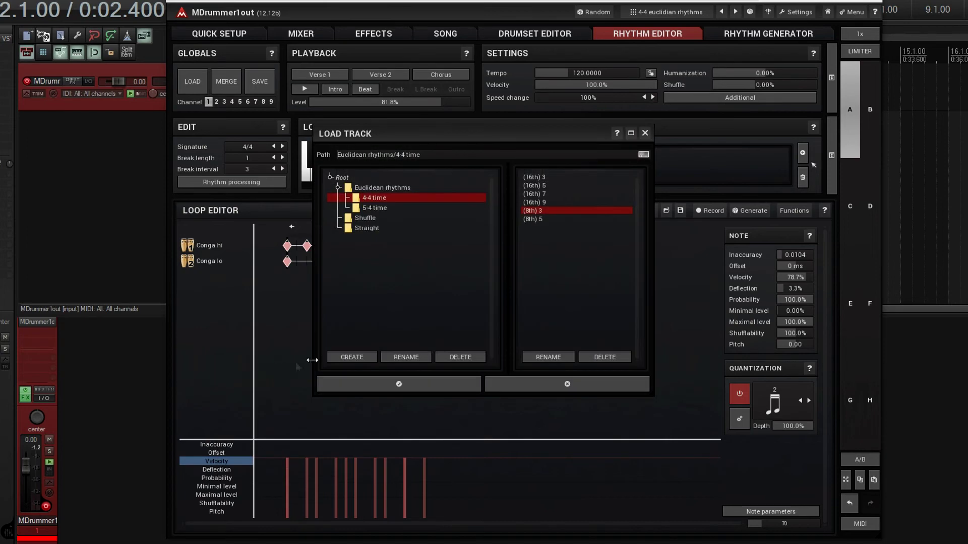
click(546, 220)
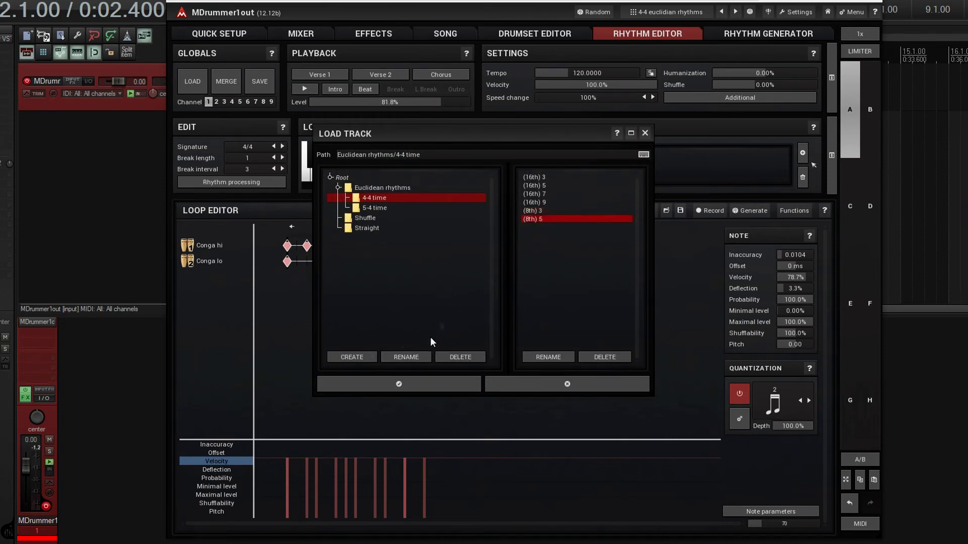
click(400, 385)
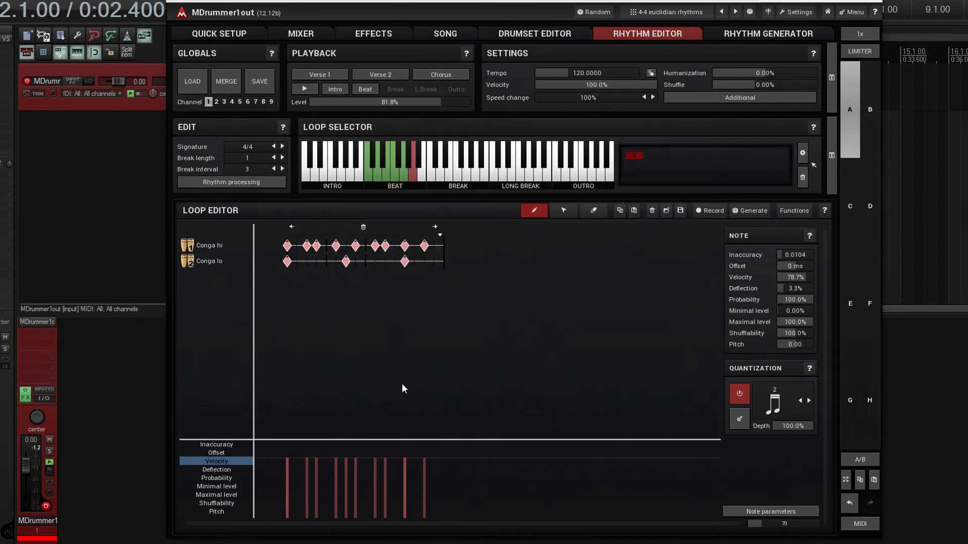
Step: Change the third track's type from Conga hi to Woodblock
right_click(214, 281)
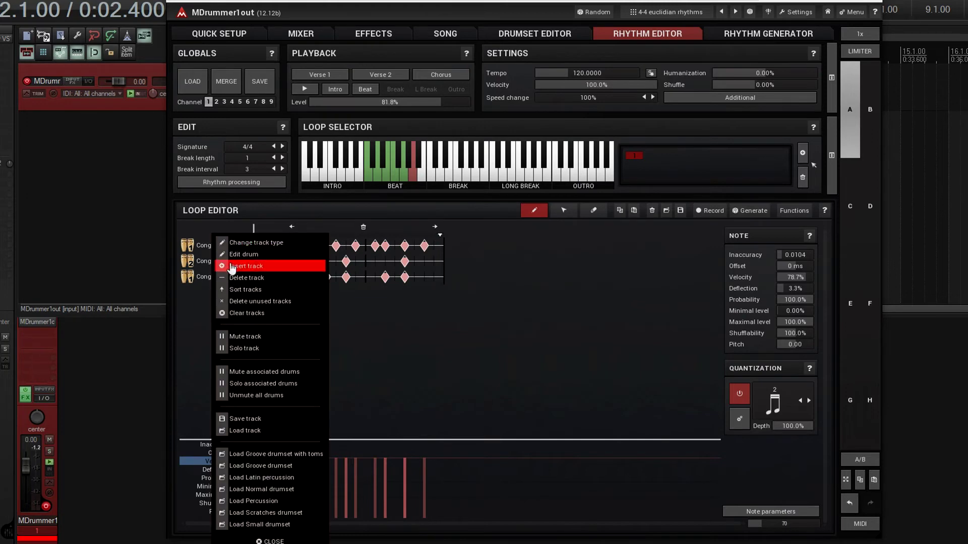
click(237, 242)
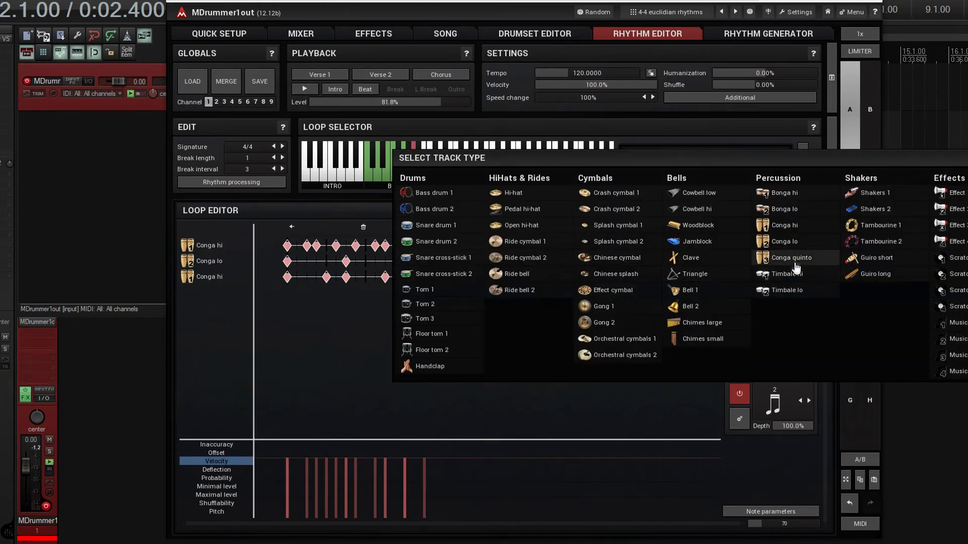
click(716, 227)
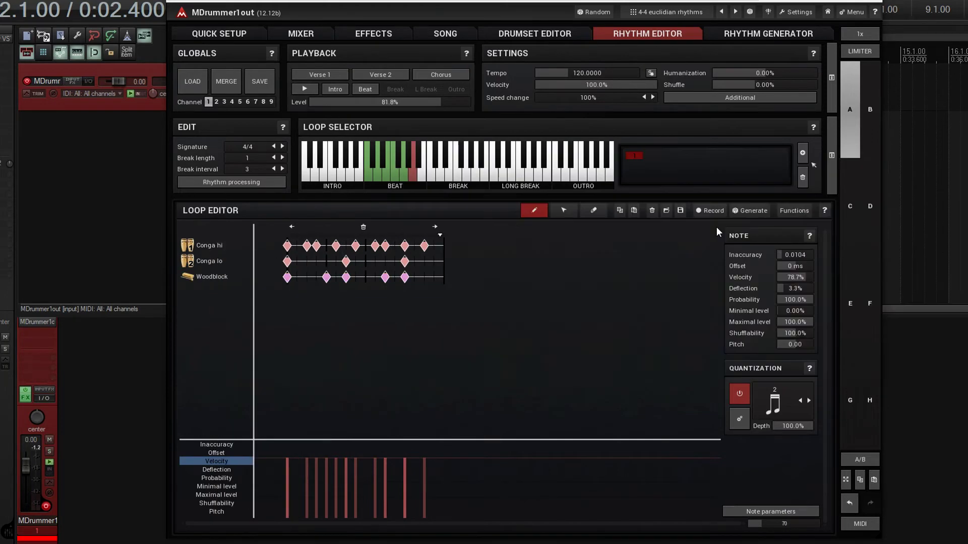
Step: Select all the Woodblock notes, shift them one eighth note later and audition the combined three-track loop
click(564, 214)
click(208, 279)
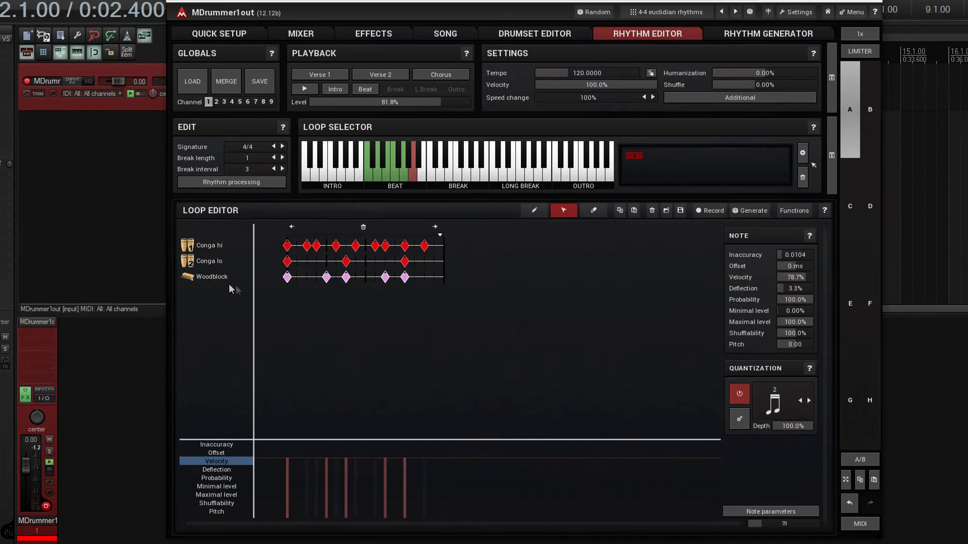
drag(287, 280, 293, 279)
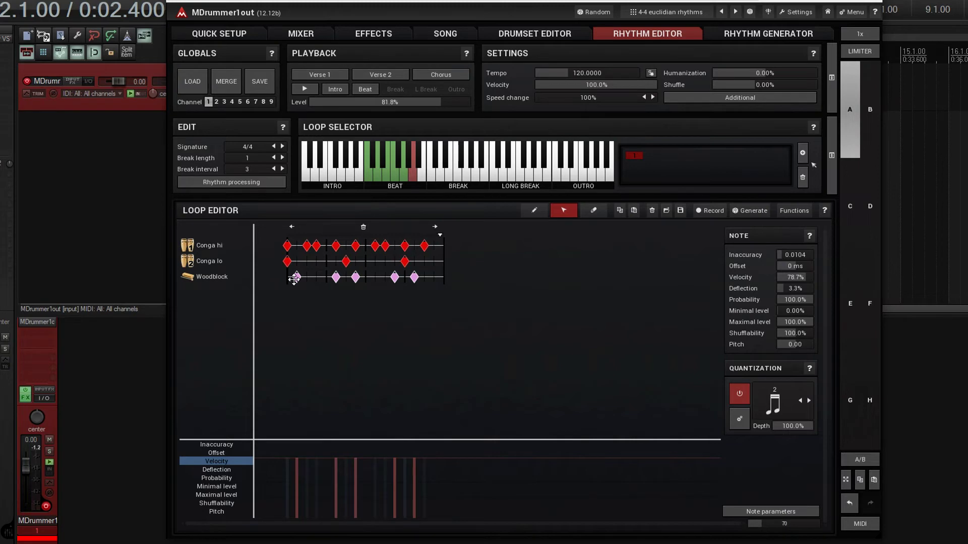
drag(294, 279, 288, 279)
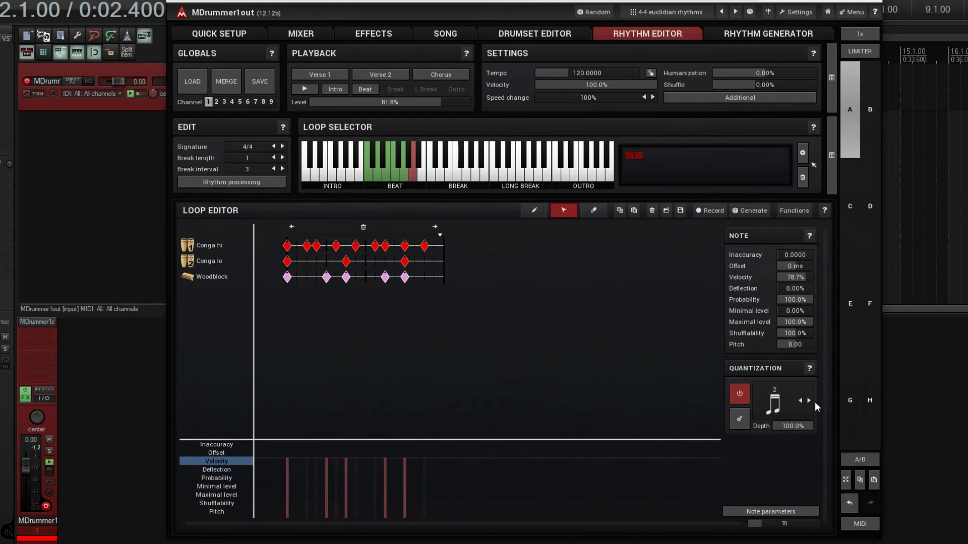
key(ctrl+a)
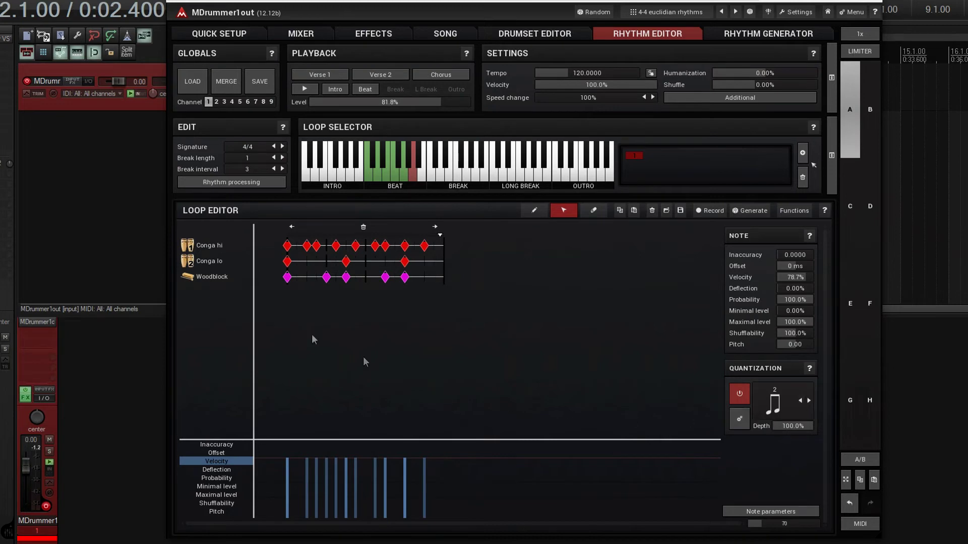
click(213, 281)
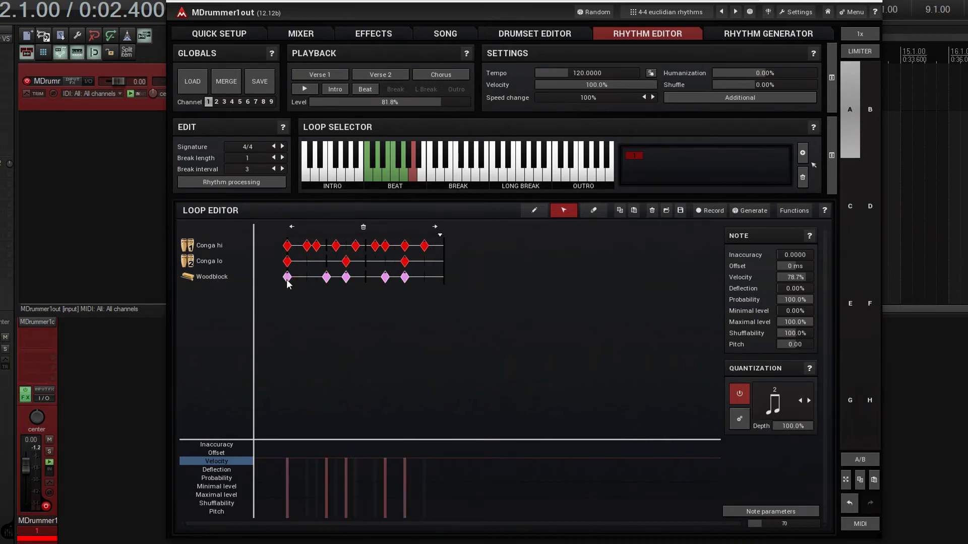
drag(287, 278, 307, 278)
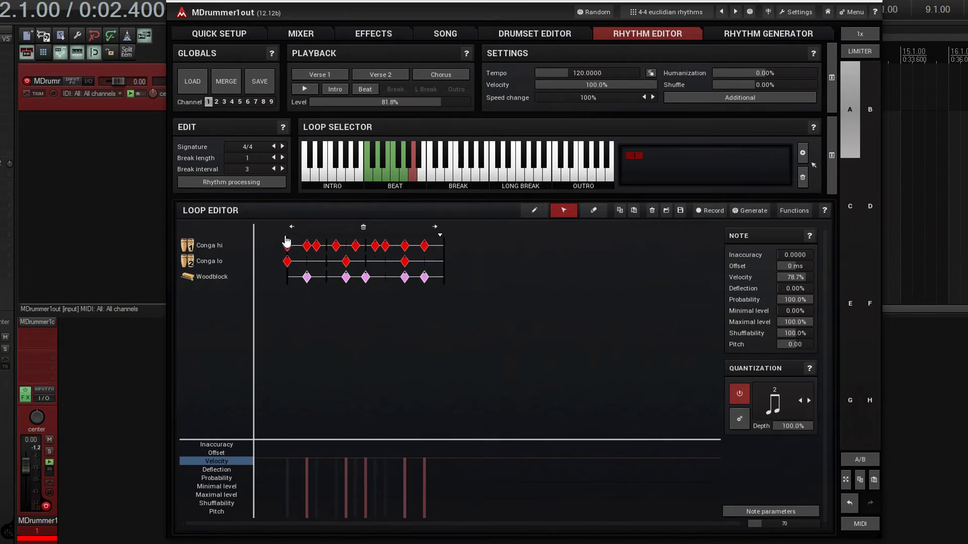
click(305, 89)
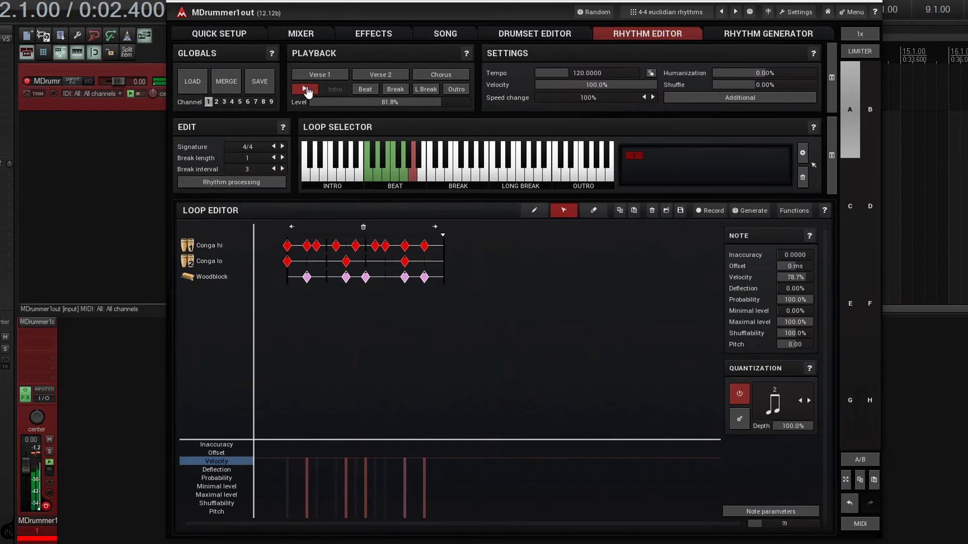
click(305, 90)
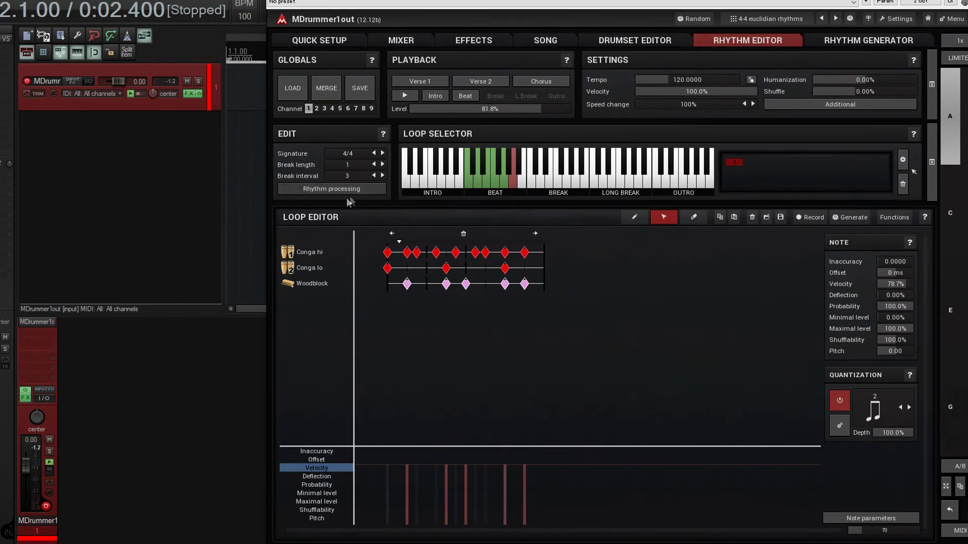
Step: Clear the entire rhythm and remove the default drum tracks from the first beat loop
click(341, 189)
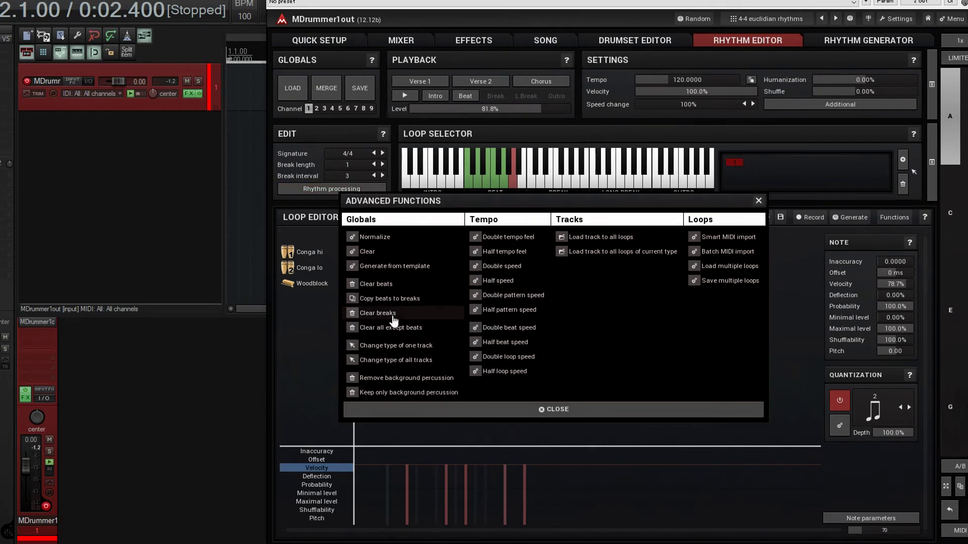
click(399, 255)
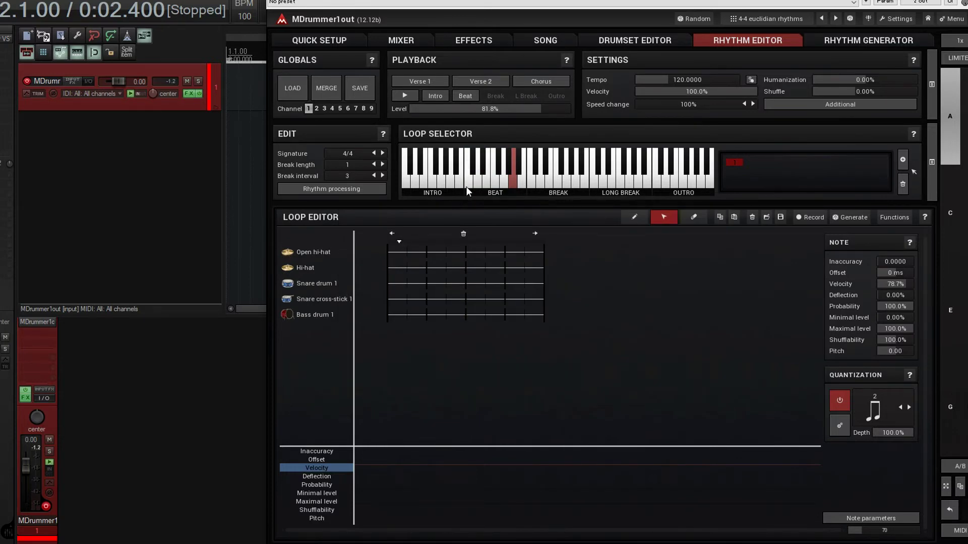
right_click(326, 263)
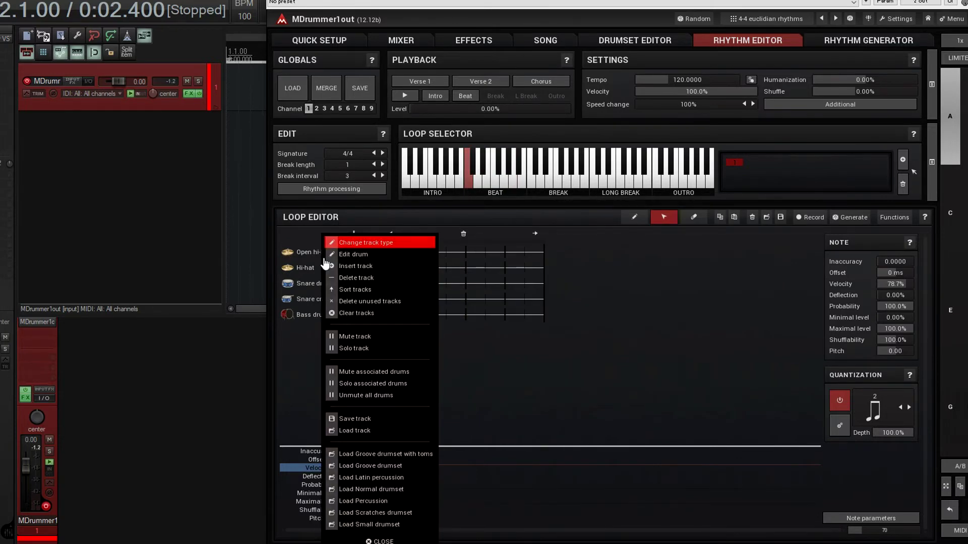
click(360, 313)
Step: Load the saved 4-4 time track "(16th) 5" into the empty first beat loop on channel 1
right_click(321, 273)
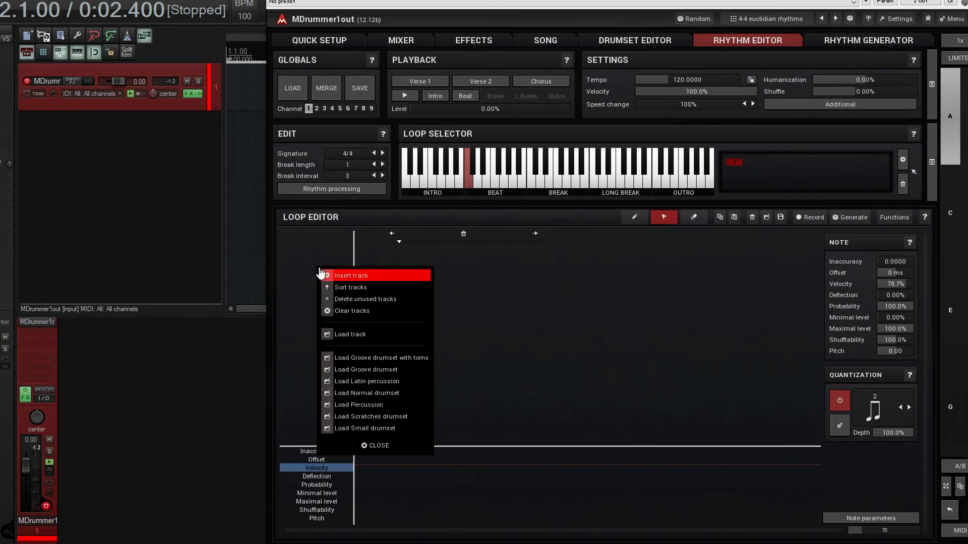
click(345, 334)
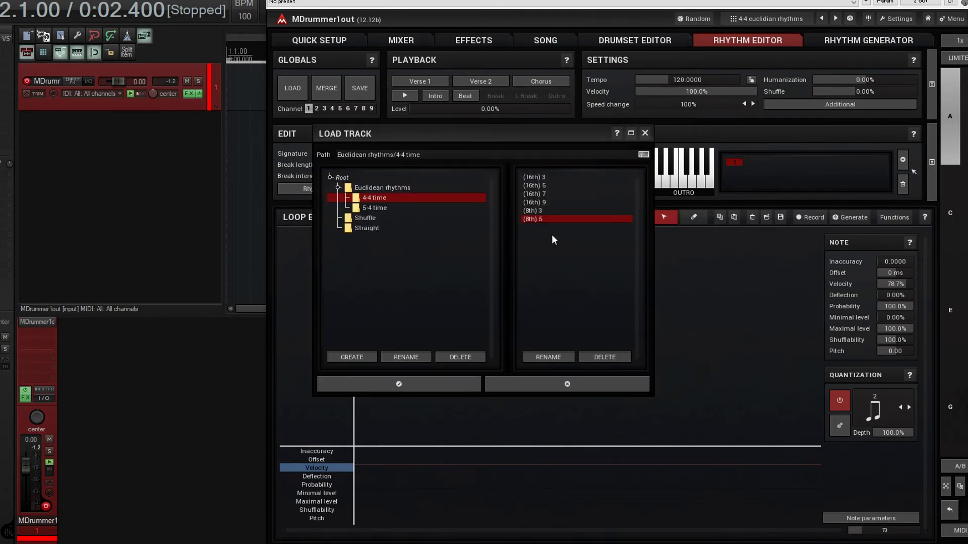
click(557, 186)
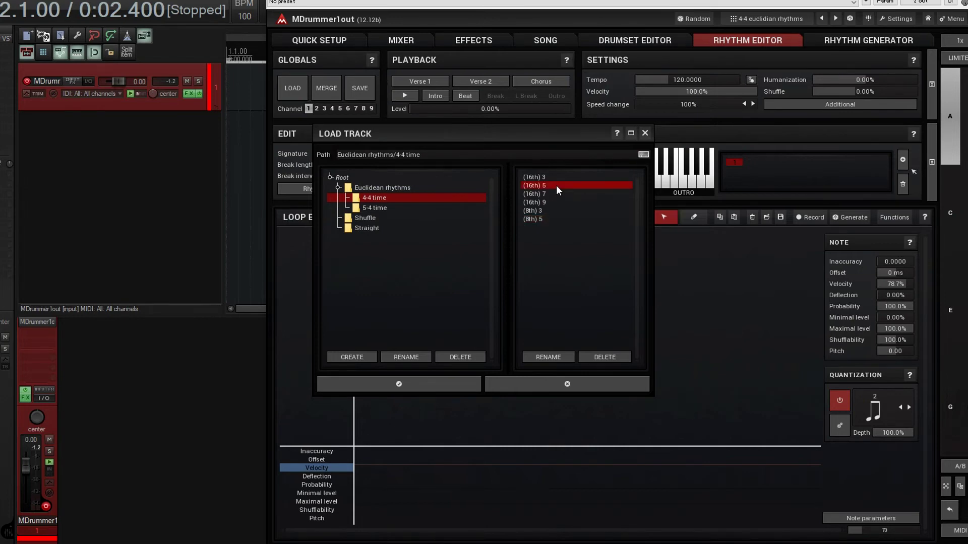
click(450, 384)
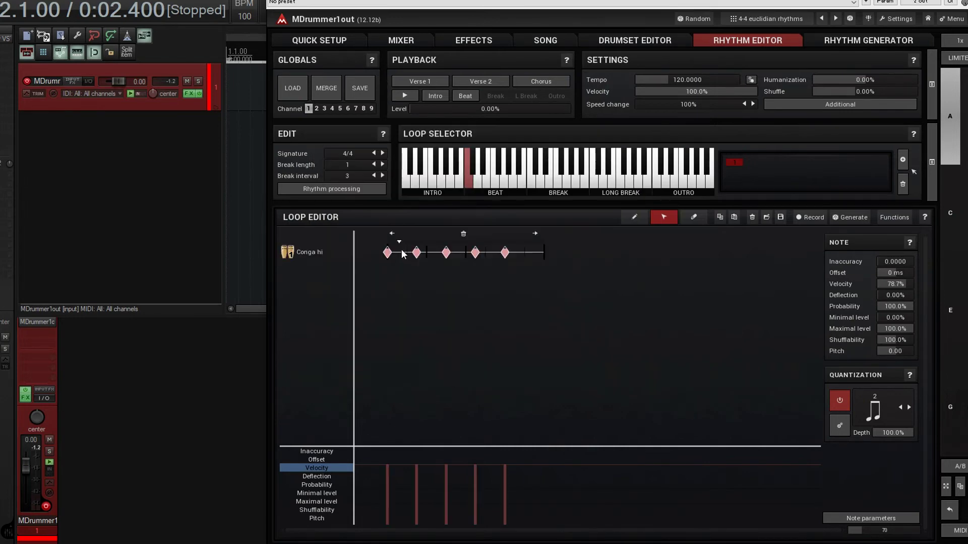
Step: On channel 2, select the beat loop on the third white key and set the signature to 5/4
click(317, 110)
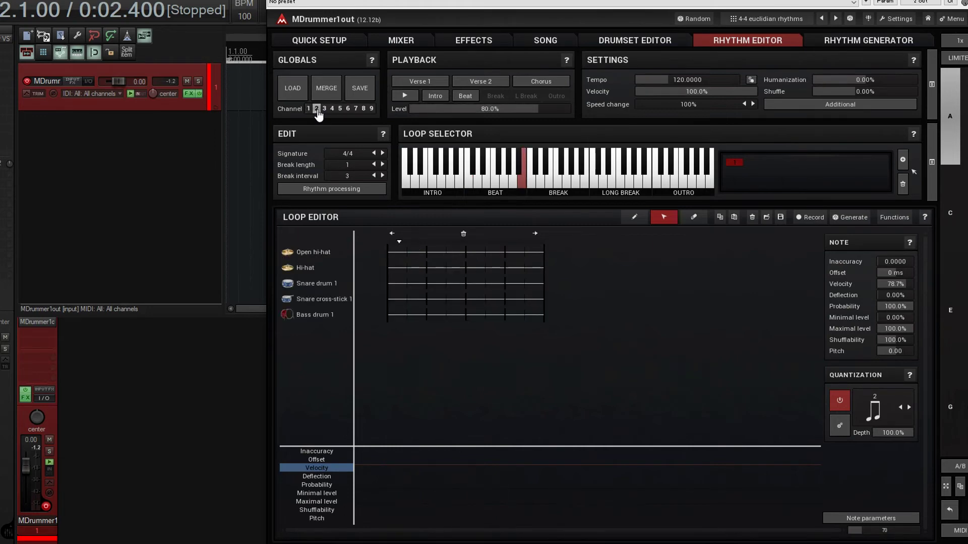
click(477, 182)
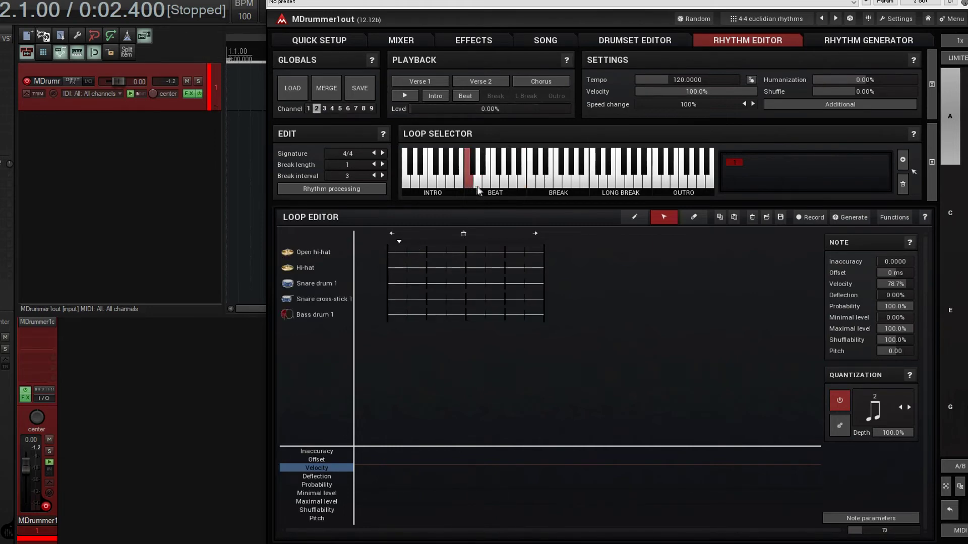
click(487, 177)
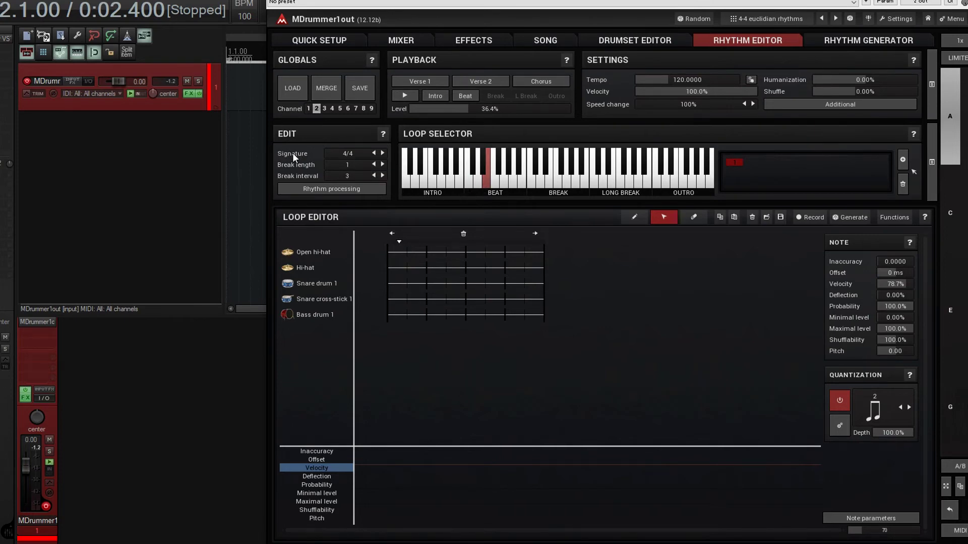
click(383, 154)
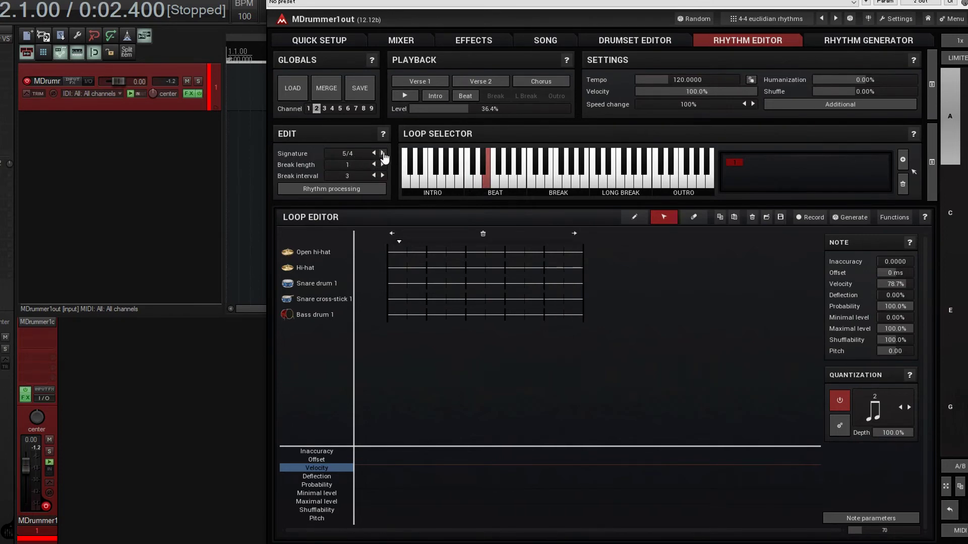
Step: Replace the channel 2 loop's default drum tracks with the saved "(8th) 4" track from the 5-4 time folder
right_click(321, 258)
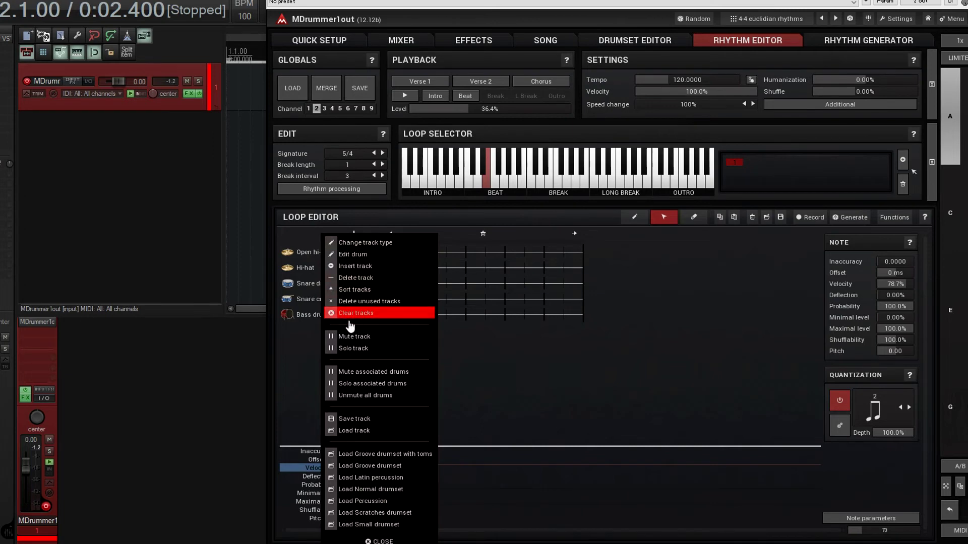
click(347, 319)
right_click(307, 276)
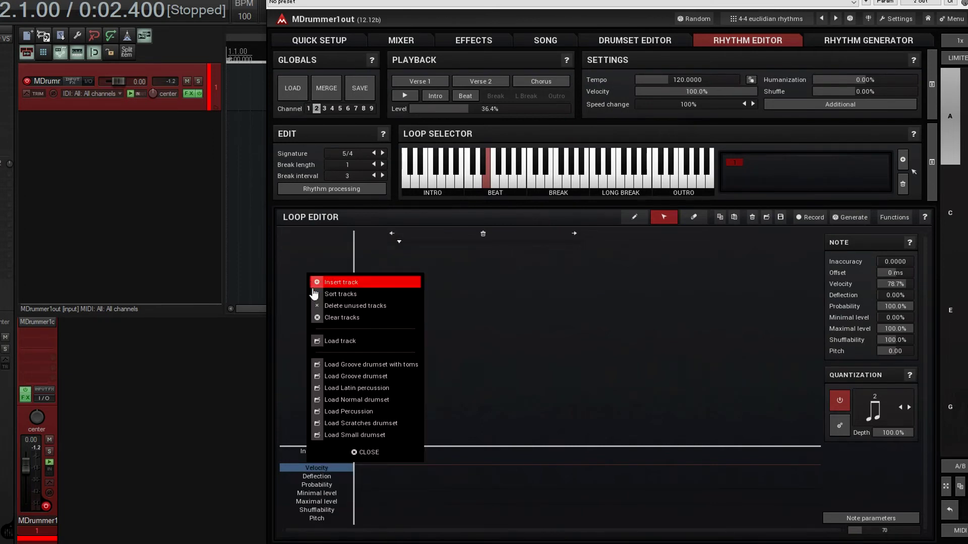
click(341, 347)
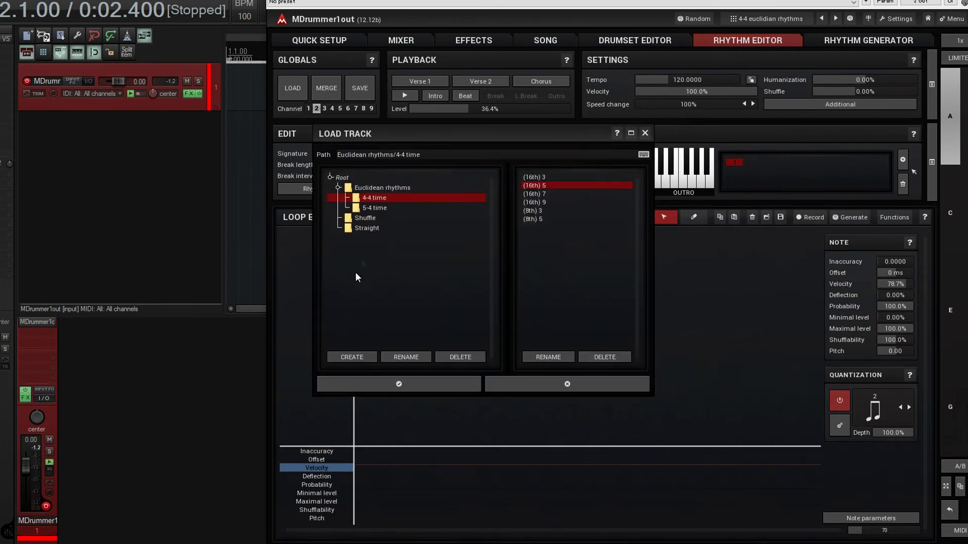
click(377, 209)
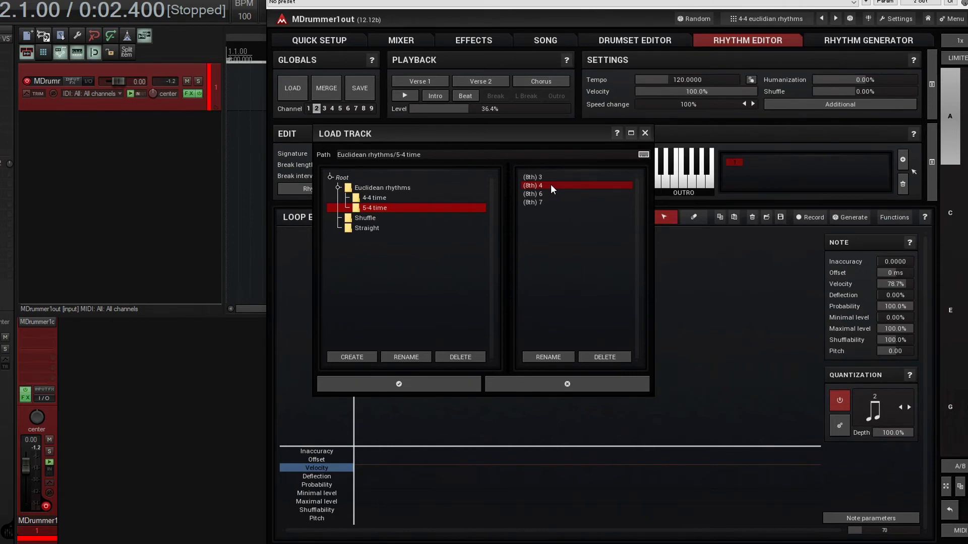
click(421, 387)
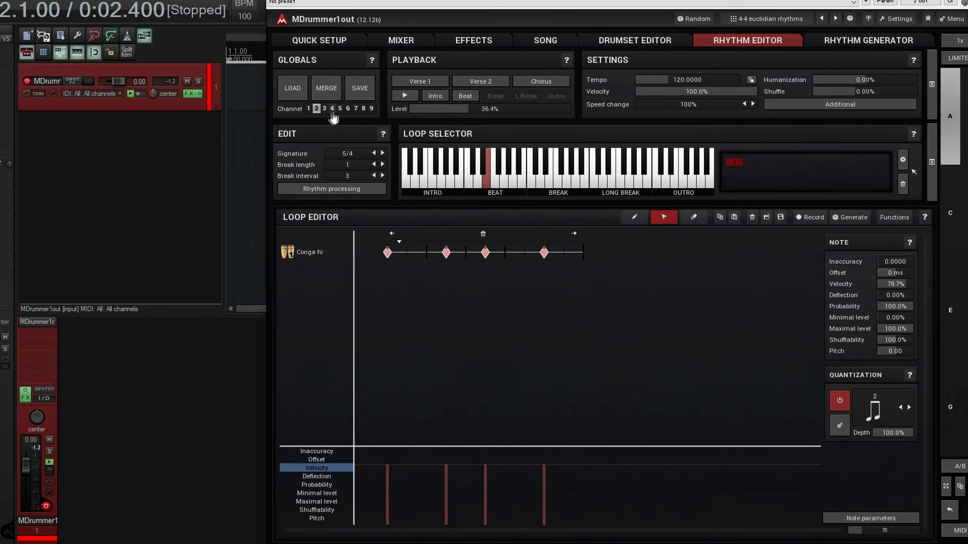
Step: Play and stop the channel 2 loop, and compare its pattern with the channel 1 loop
click(405, 96)
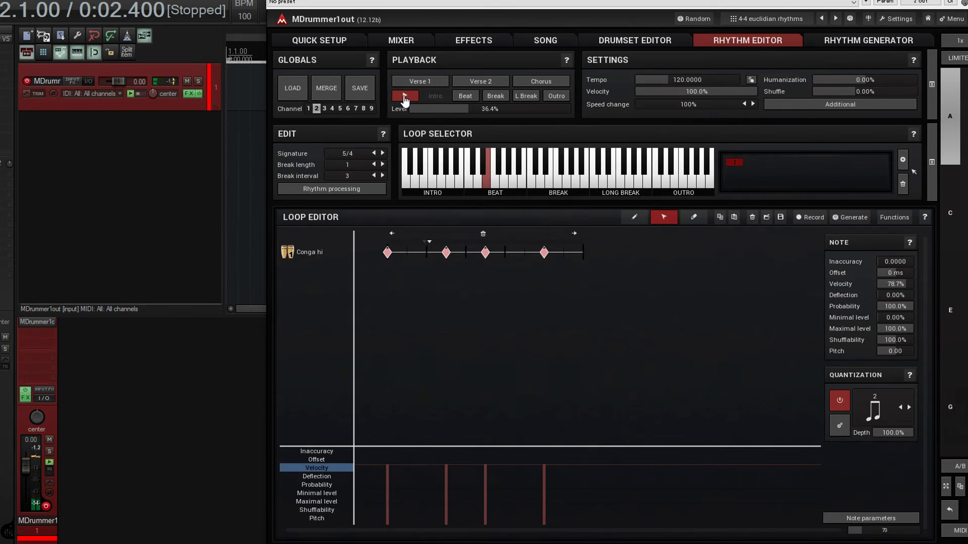
click(405, 97)
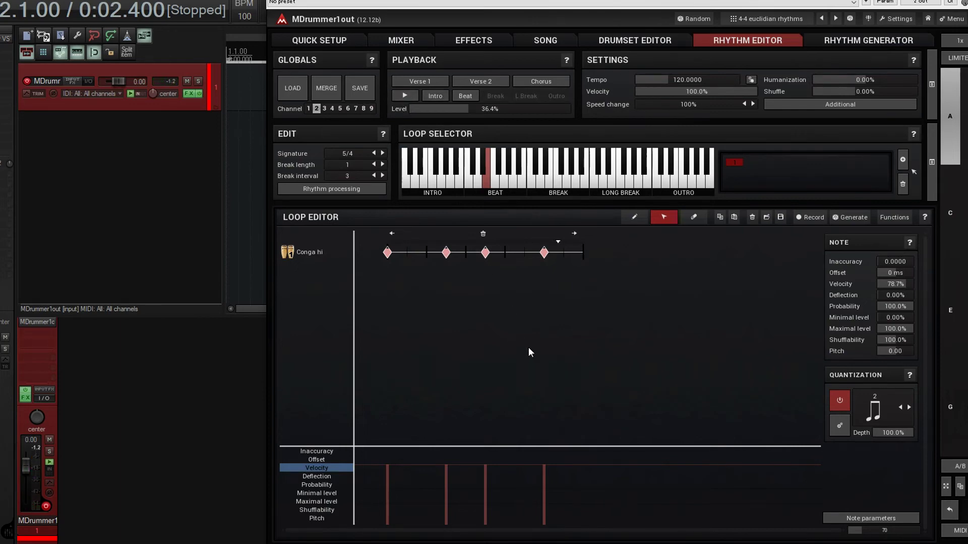
click(308, 109)
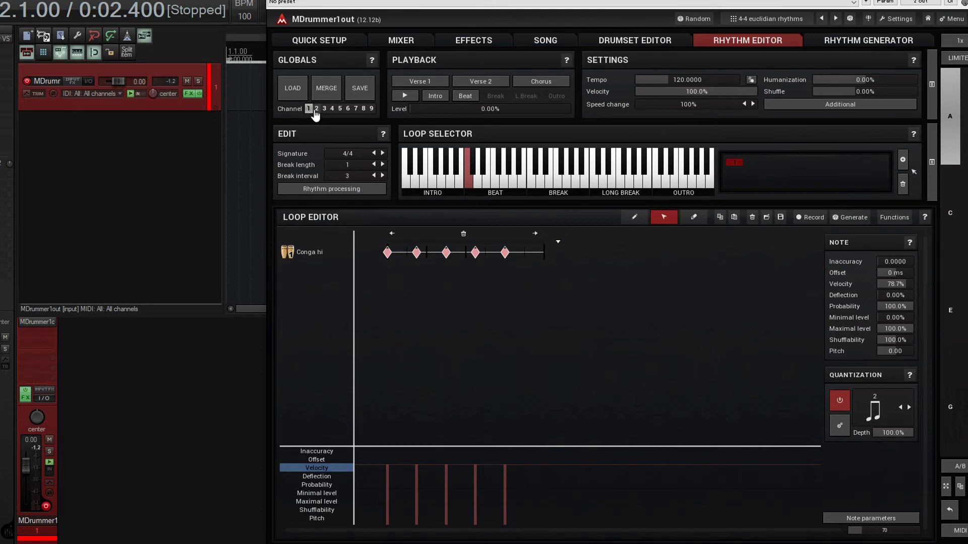
click(316, 108)
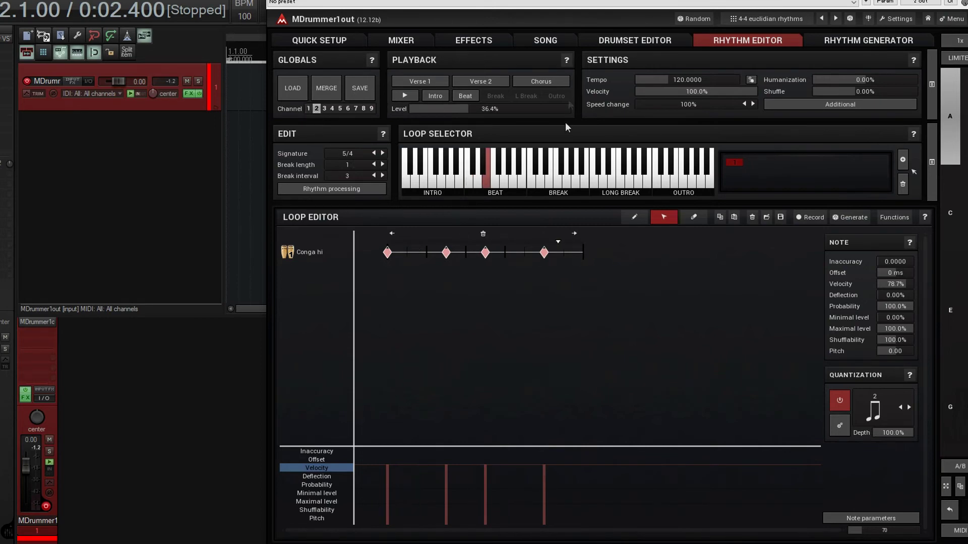
Step: Examine the channel 1 and channel 2 blocks in the song structure and compare the signatures of both channels' loops
click(545, 40)
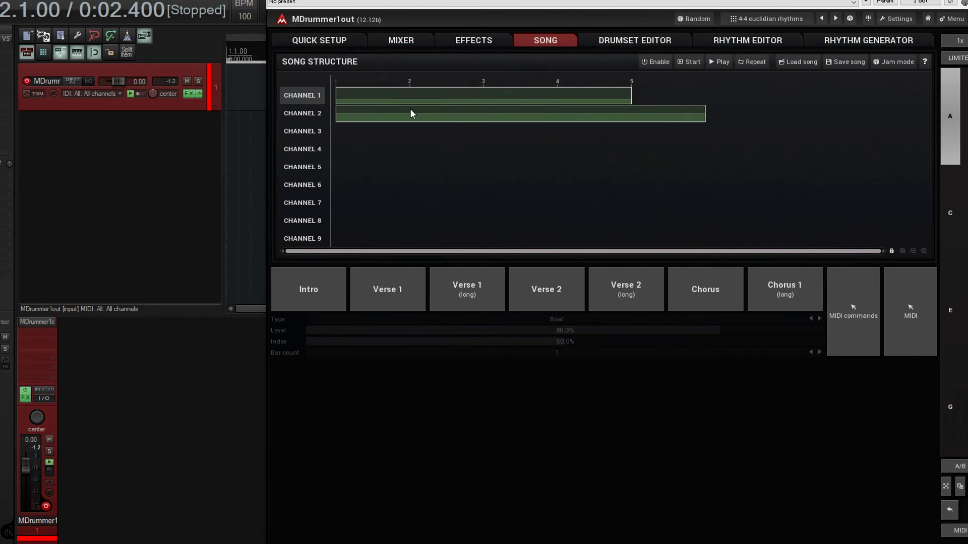
click(382, 99)
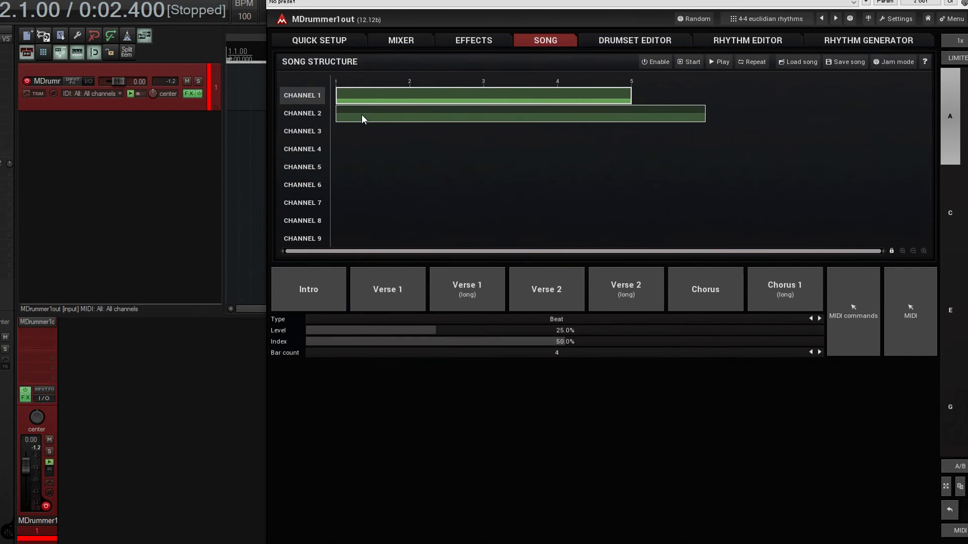
click(361, 114)
click(359, 102)
click(751, 39)
click(308, 108)
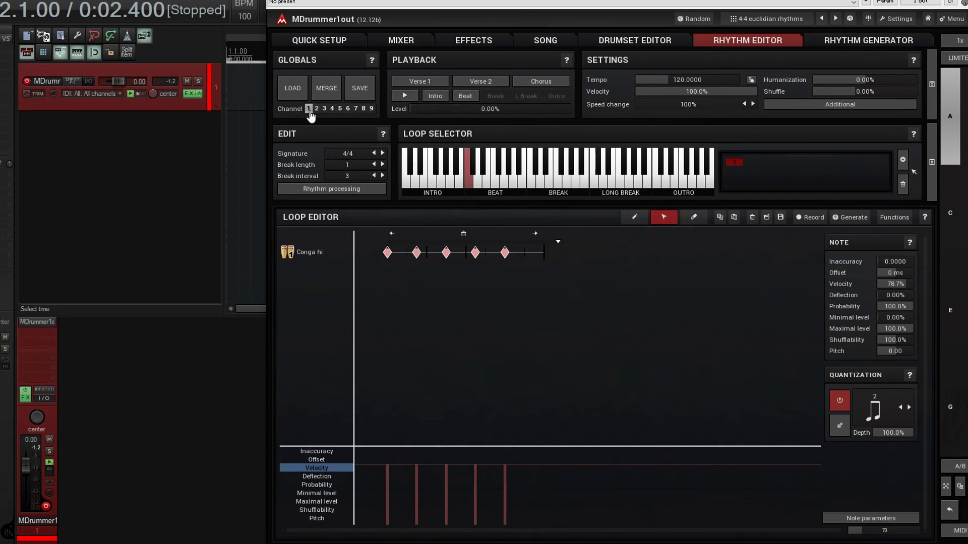
click(317, 109)
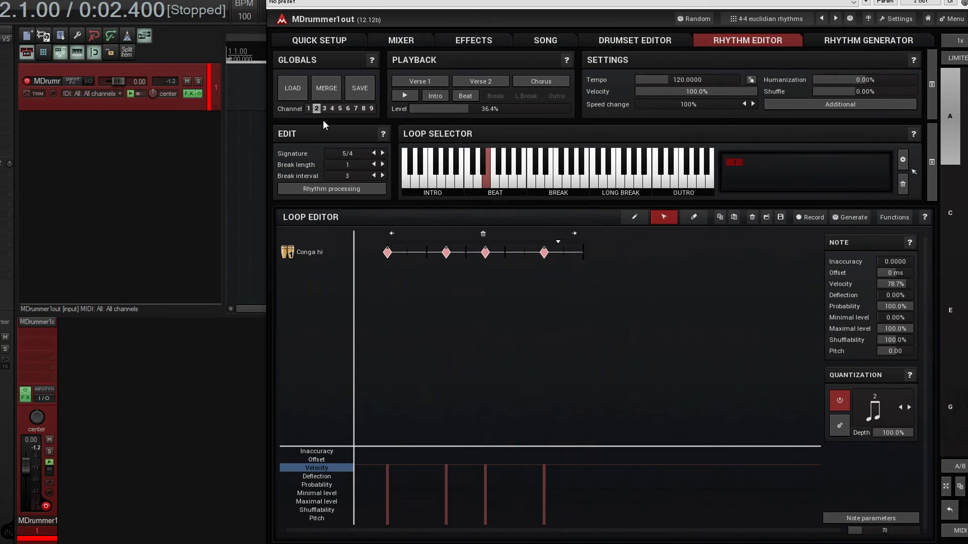
click(308, 108)
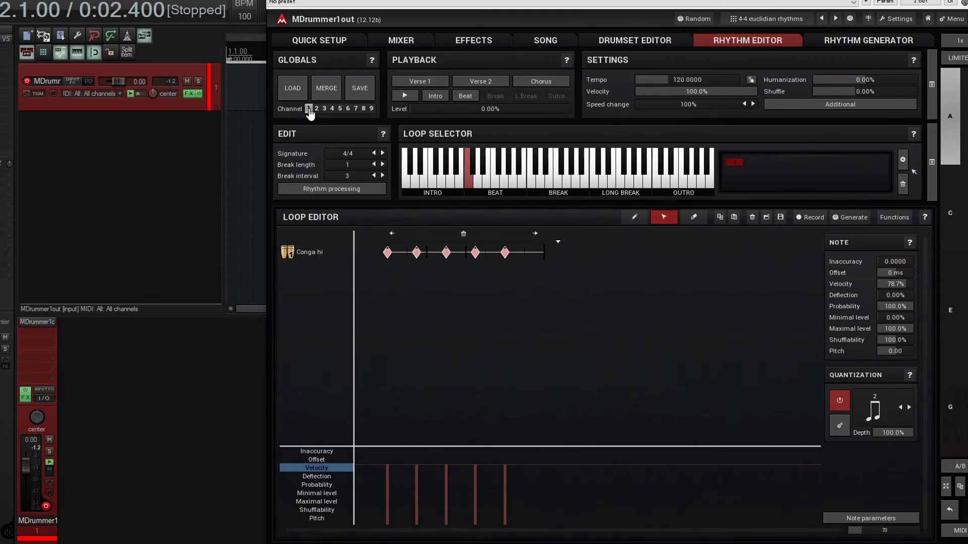
click(316, 109)
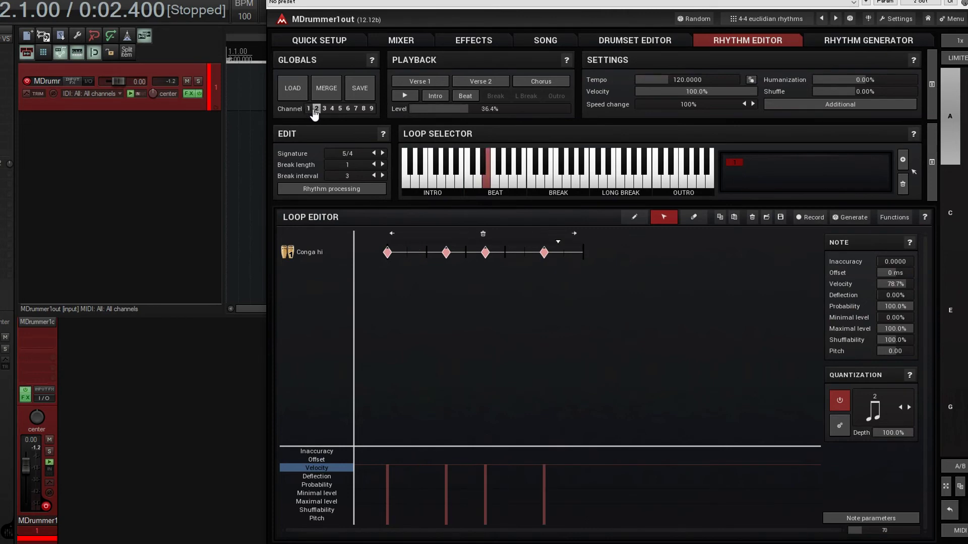
click(308, 108)
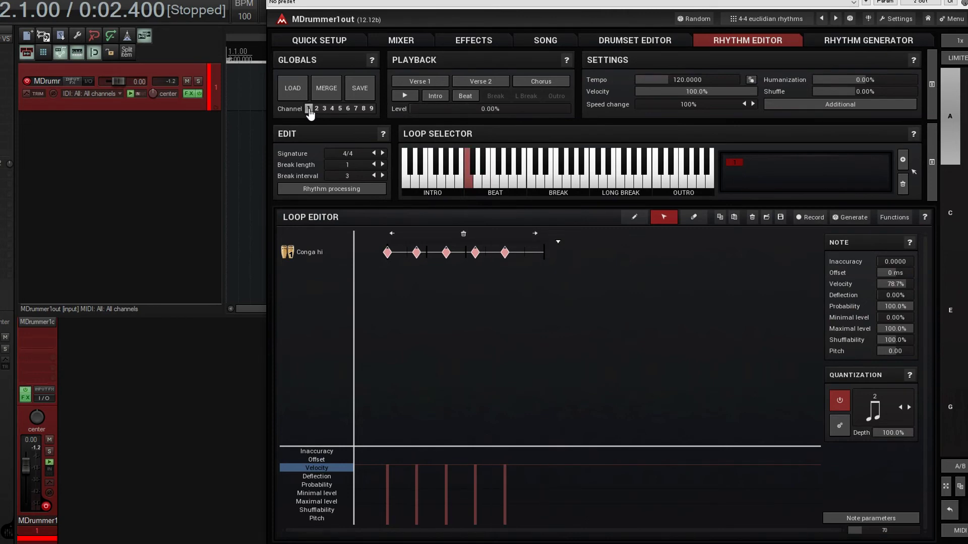
Step: In the song structure, set the bar count to 5 for channel 1 and 4 for channel 2, and play the song
click(544, 46)
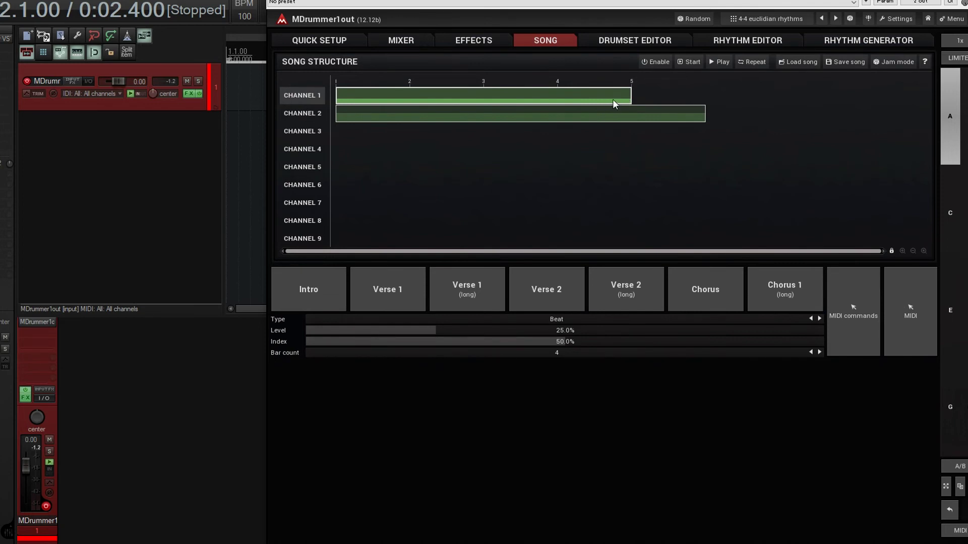
click(820, 353)
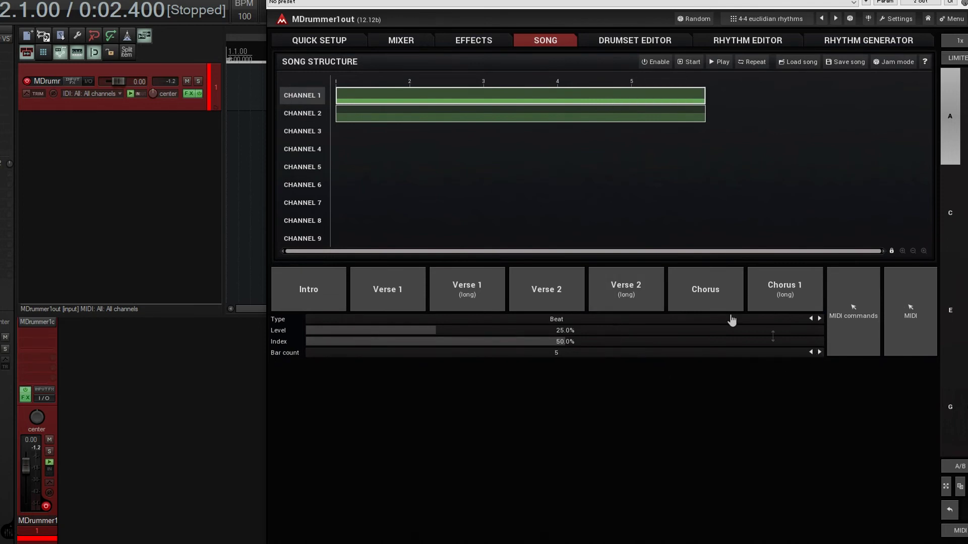
click(467, 110)
click(810, 352)
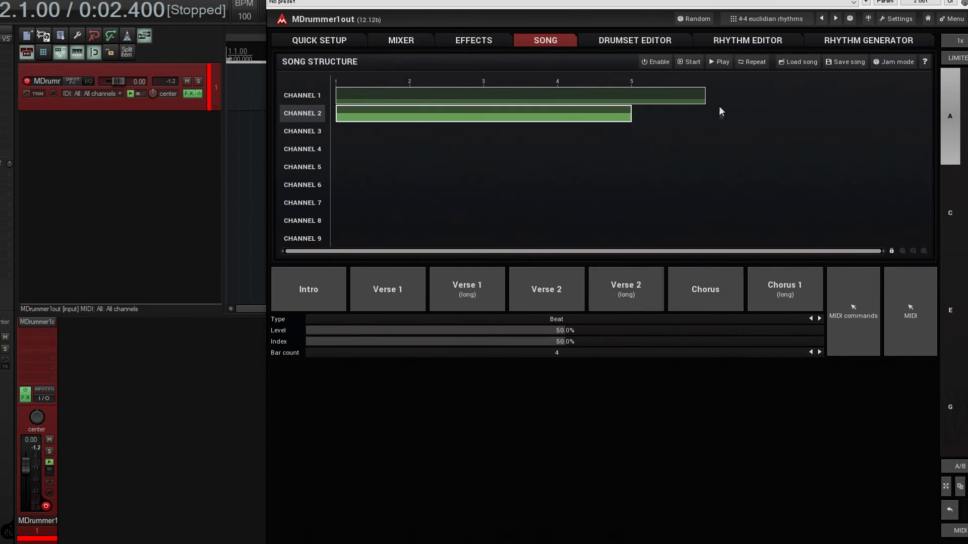
click(690, 63)
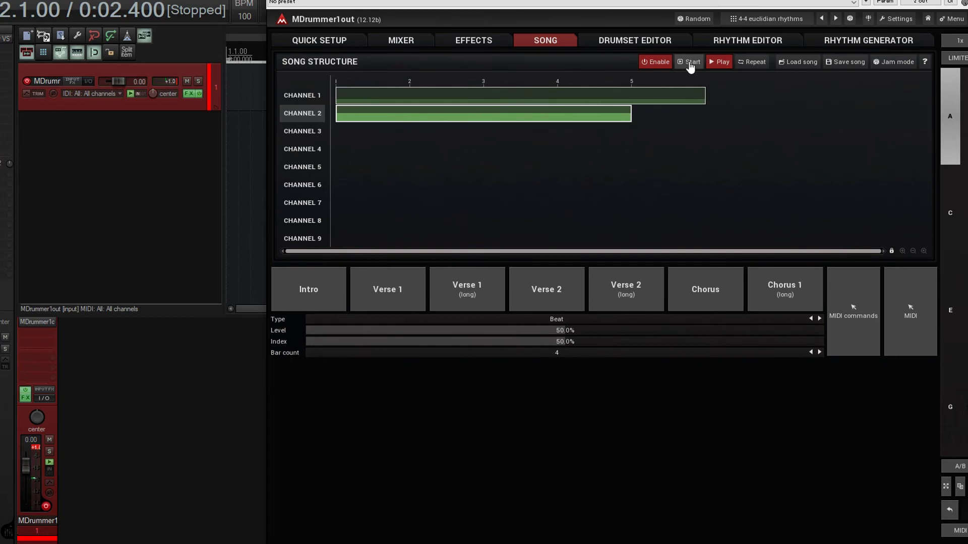
click(616, 44)
Step: Change the channel 2 loop's Conga hi track to the Woodblock track type
click(706, 43)
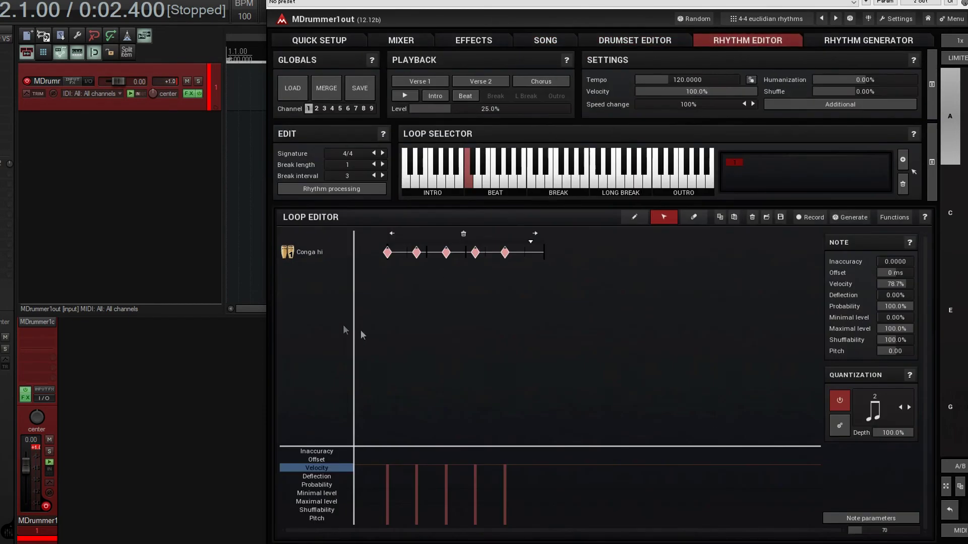
click(316, 108)
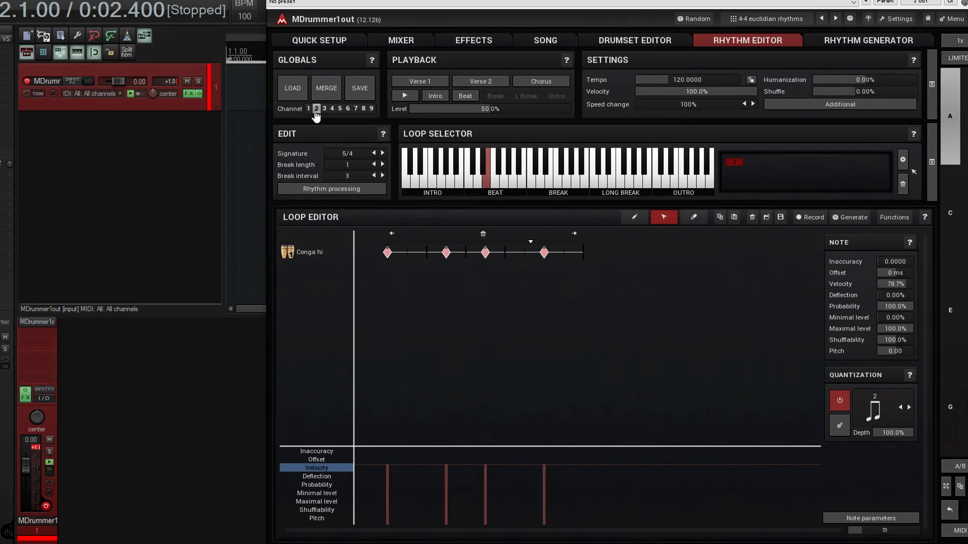
right_click(321, 257)
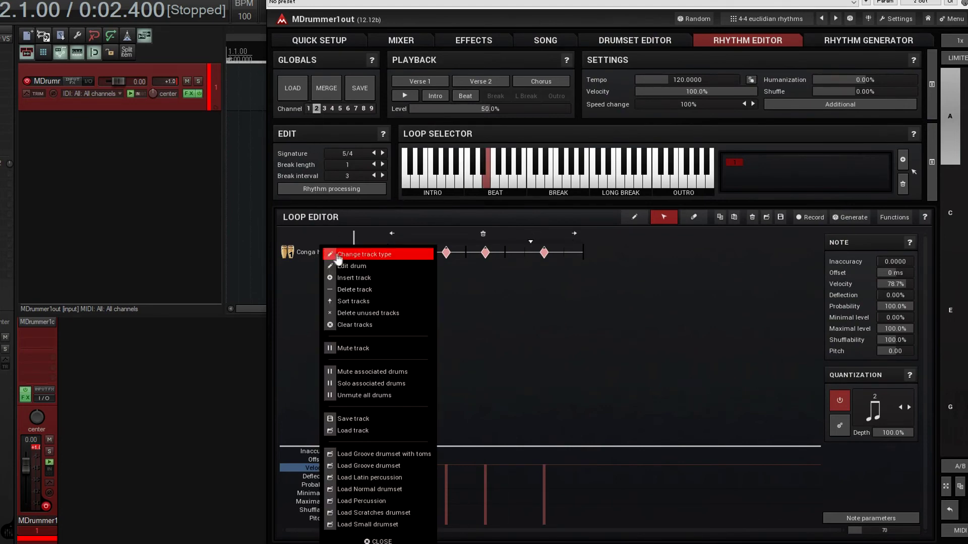
click(391, 256)
click(712, 226)
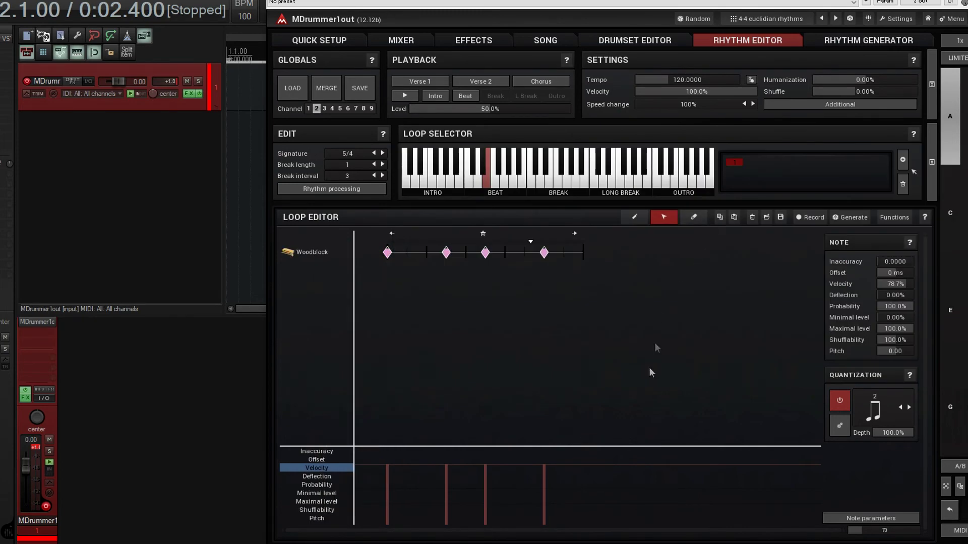
Step: Play the song structure to hear both channels together, and stop playback
click(545, 41)
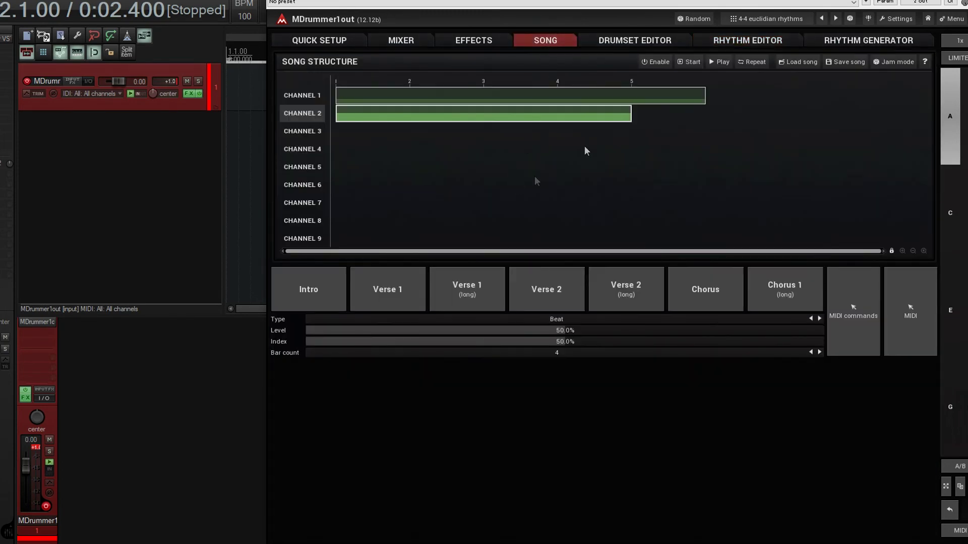
click(687, 62)
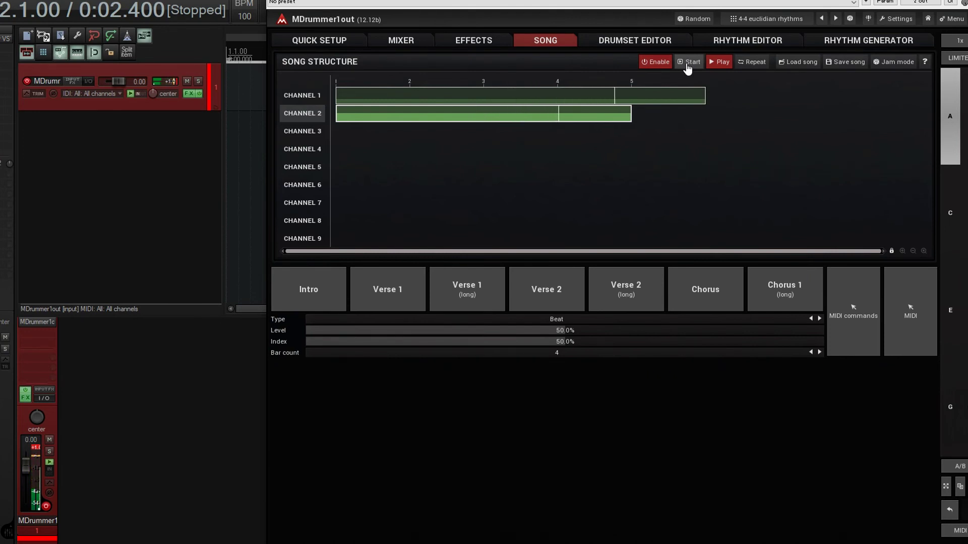
click(688, 63)
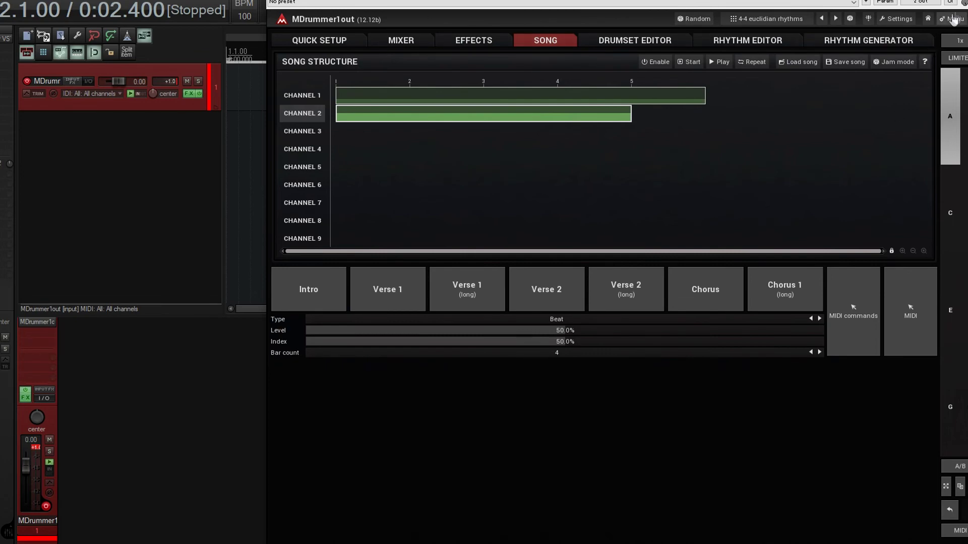
Step: Close the drum plugin window, reset the track's peak meter, and insert a MIDI item on the track from bar 1 to bar 9
click(961, 1)
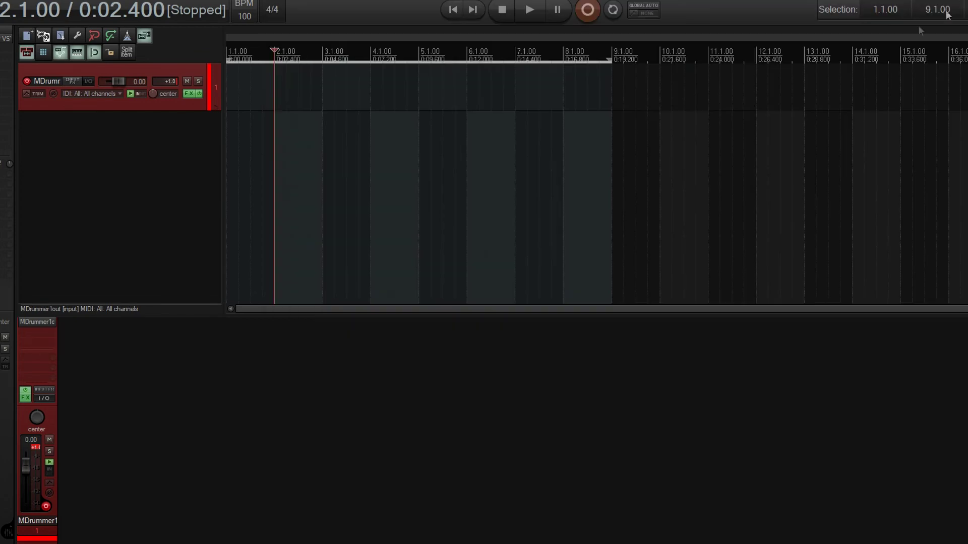
click(36, 448)
click(225, 122)
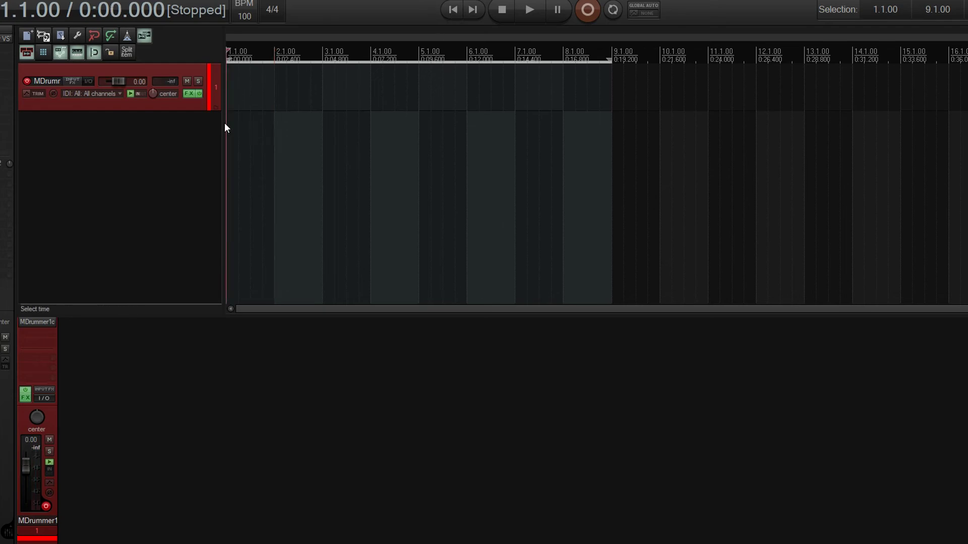
right_click(240, 92)
mouse_move(335, 99)
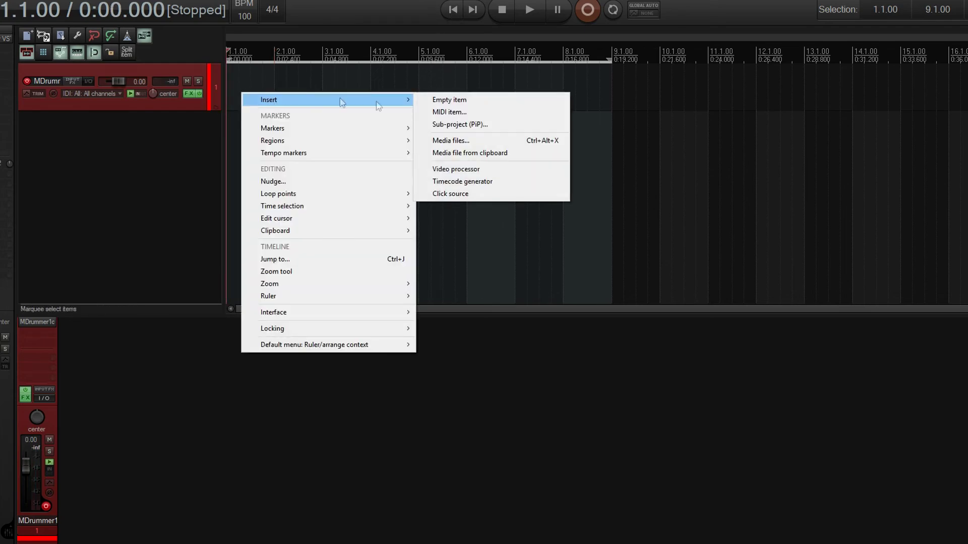
click(476, 112)
Step: Open the new MIDI item for editing and add a D2 note at its start
double_click(246, 91)
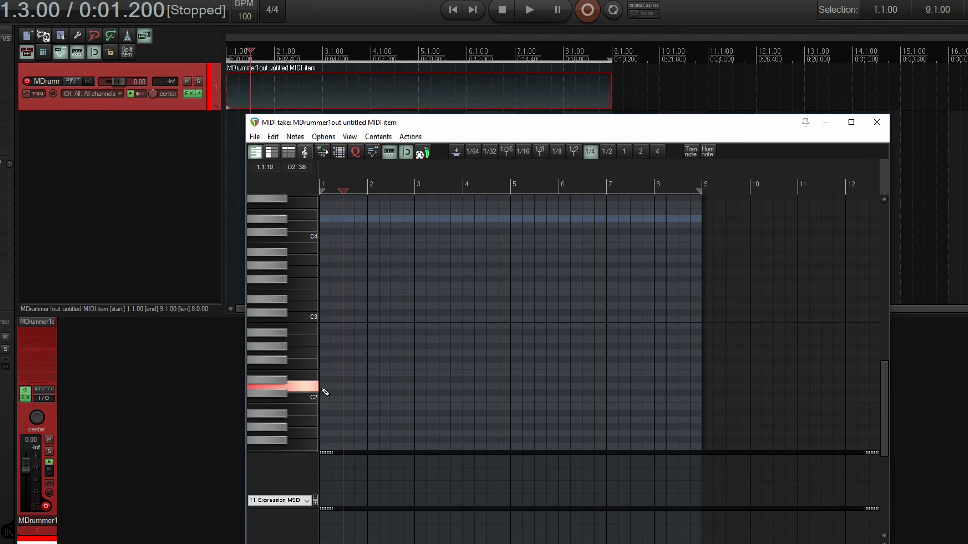
click(323, 387)
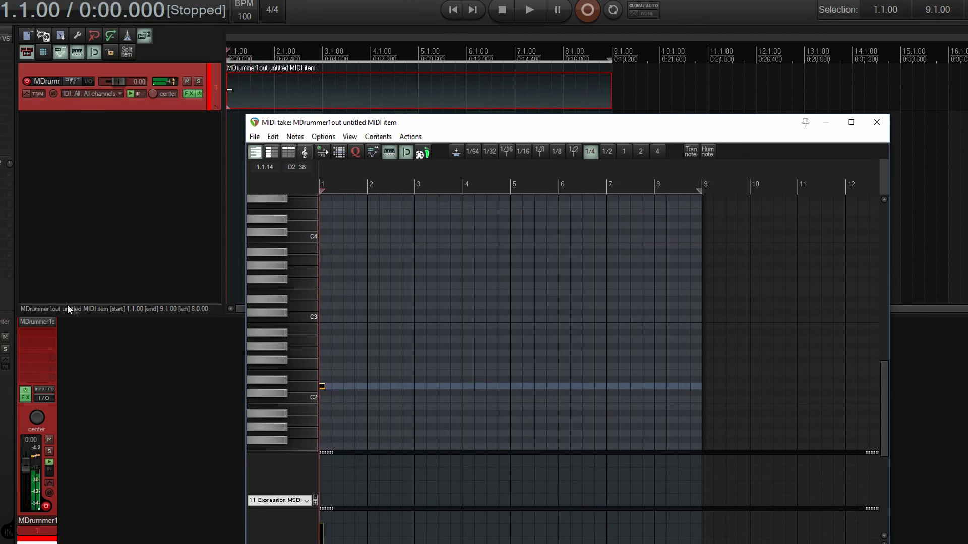
Step: Reopen the drum plugin and check which beat loop key is assigned on channels 1 and 2
click(37, 322)
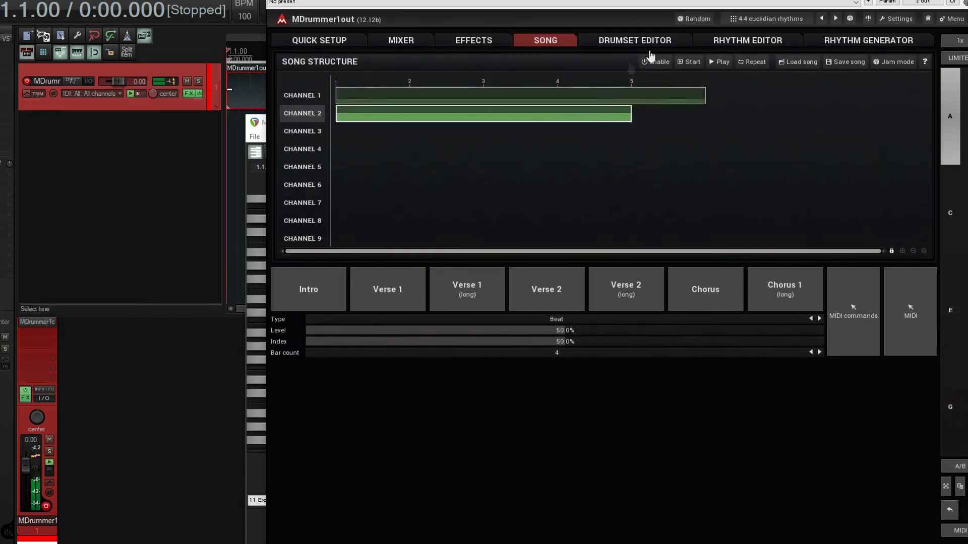
click(739, 43)
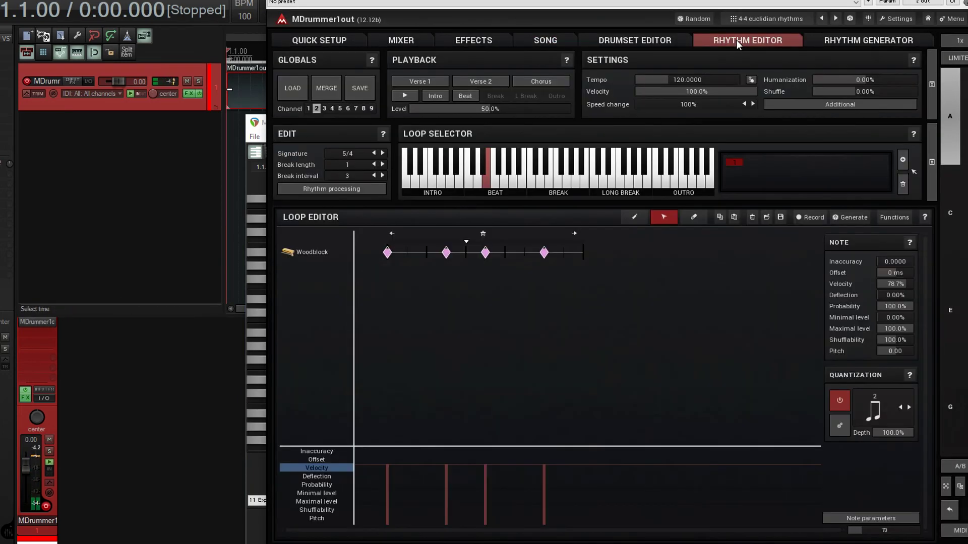
click(308, 108)
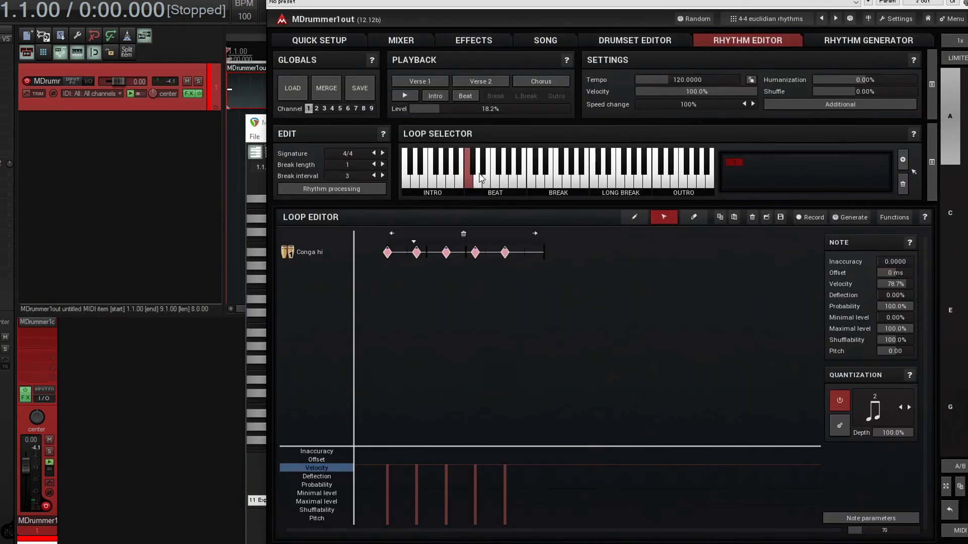
click(316, 109)
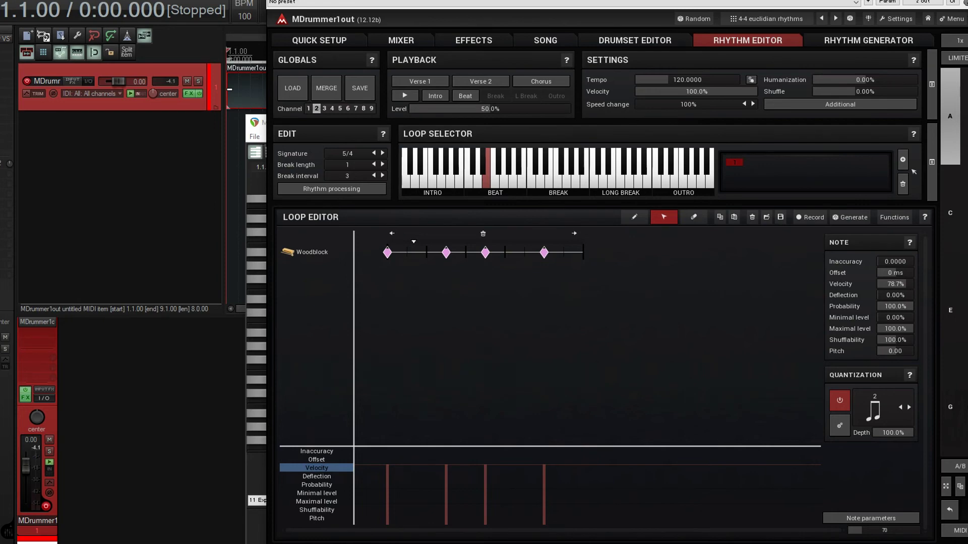
Step: Close the drum plugin, add an E2 note at bar 1 of the MIDI item, and assign that note to channel 2
key(Escape)
click(322, 373)
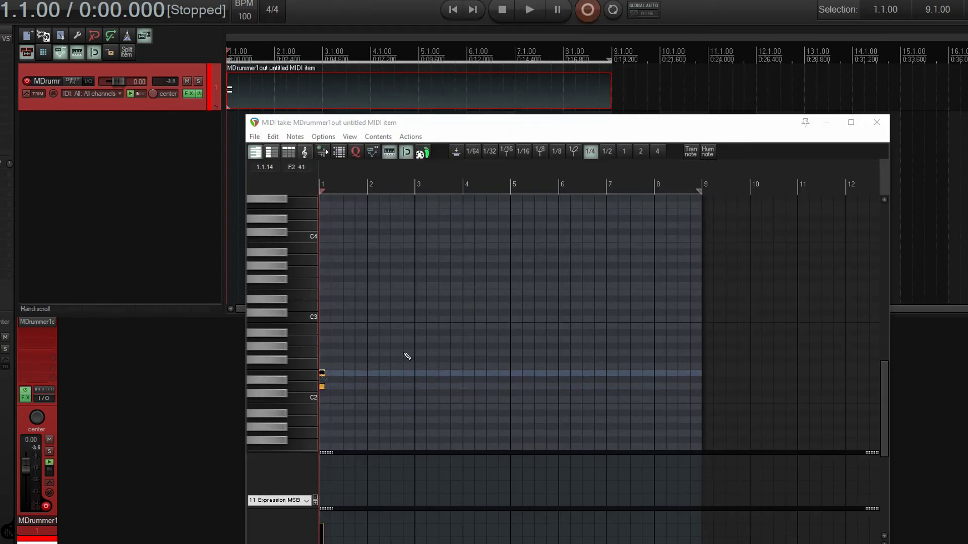
right_click(322, 377)
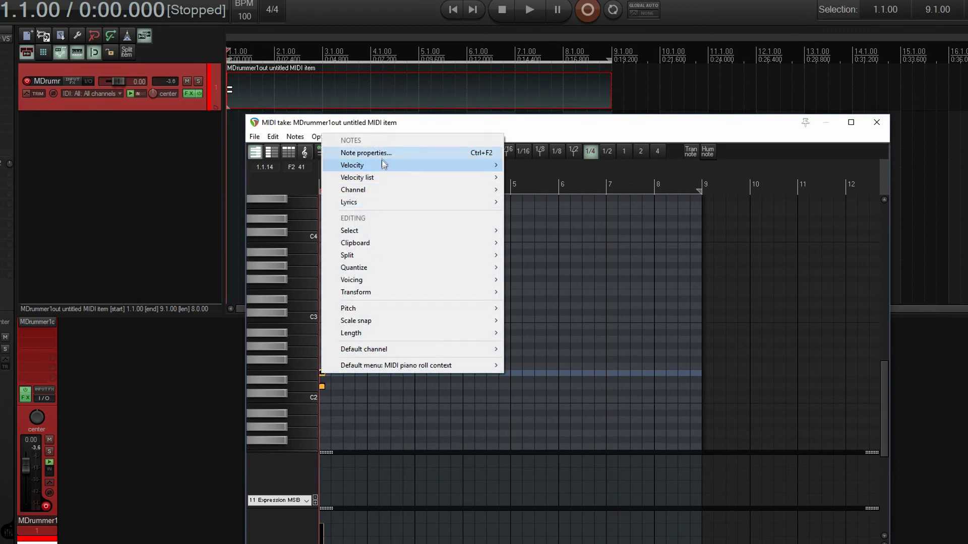
click(366, 152)
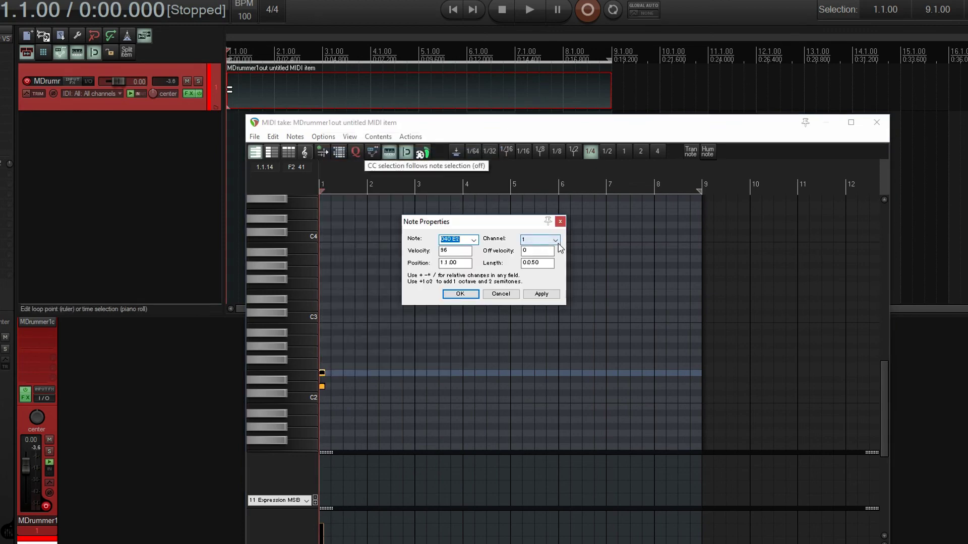
click(554, 241)
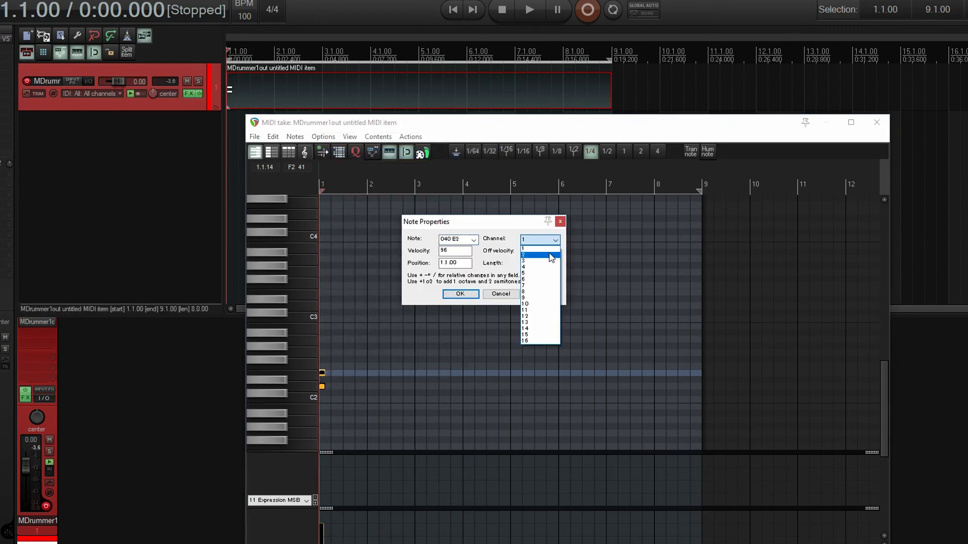
click(551, 255)
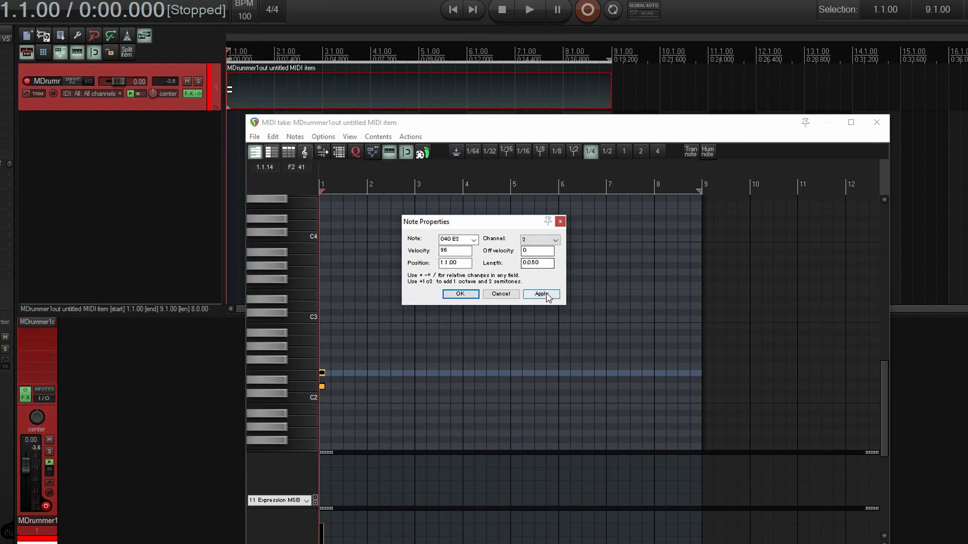
click(460, 294)
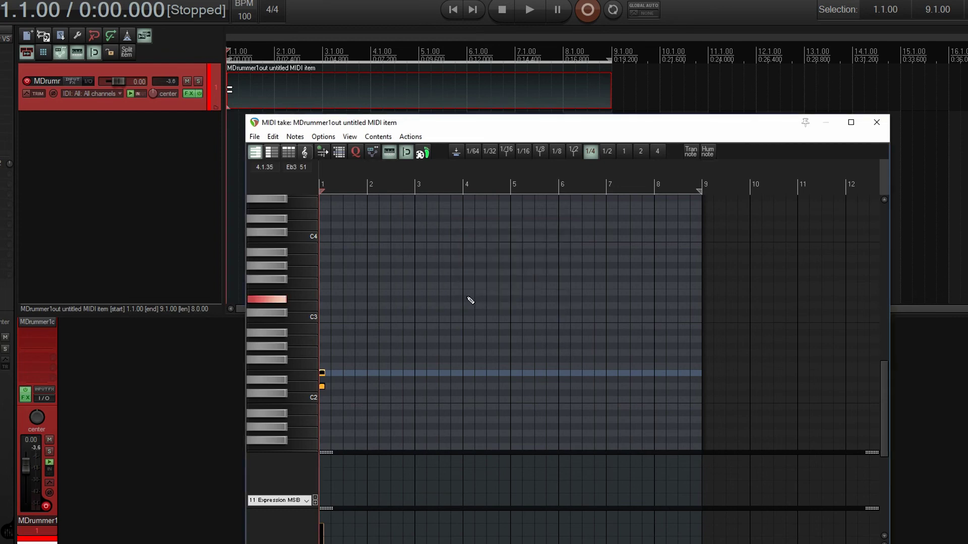
Step: Add D8 and Db8 notes at the start of bar 7 in the MIDI item
drag(888, 408, 860, 301)
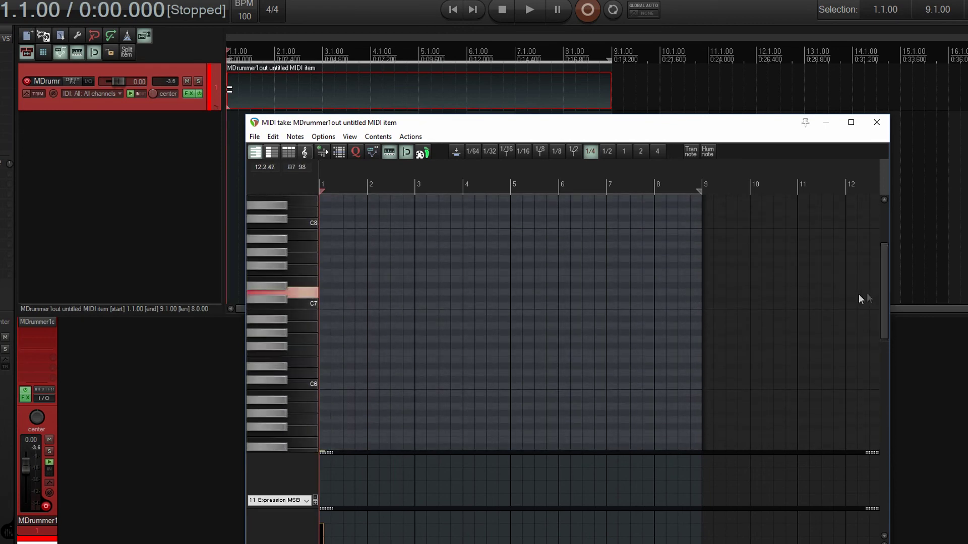
click(312, 294)
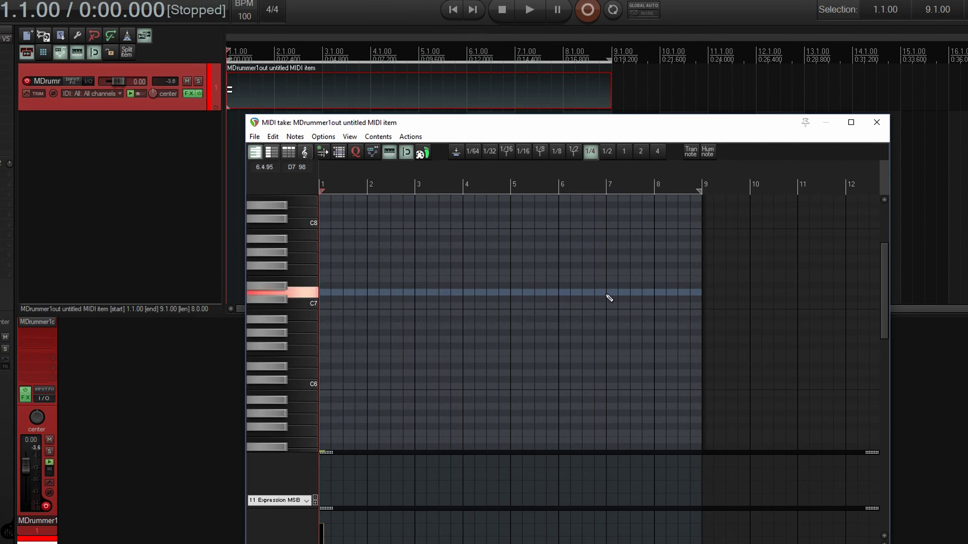
click(609, 218)
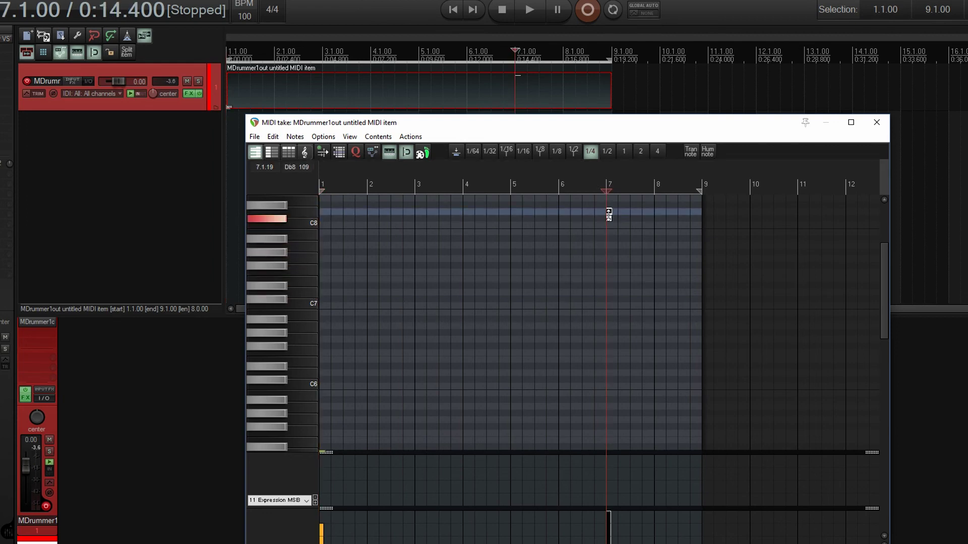
right_click(610, 216)
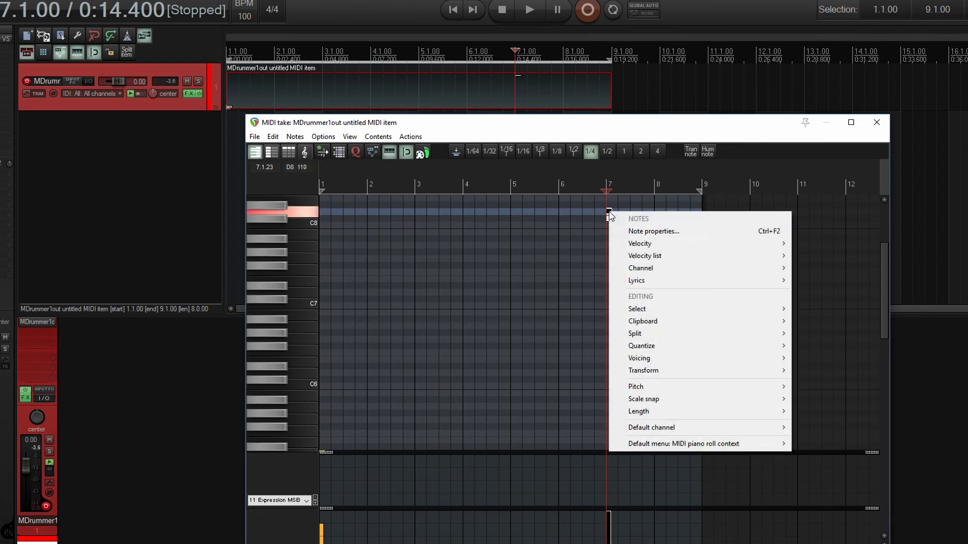
click(643, 230)
click(548, 246)
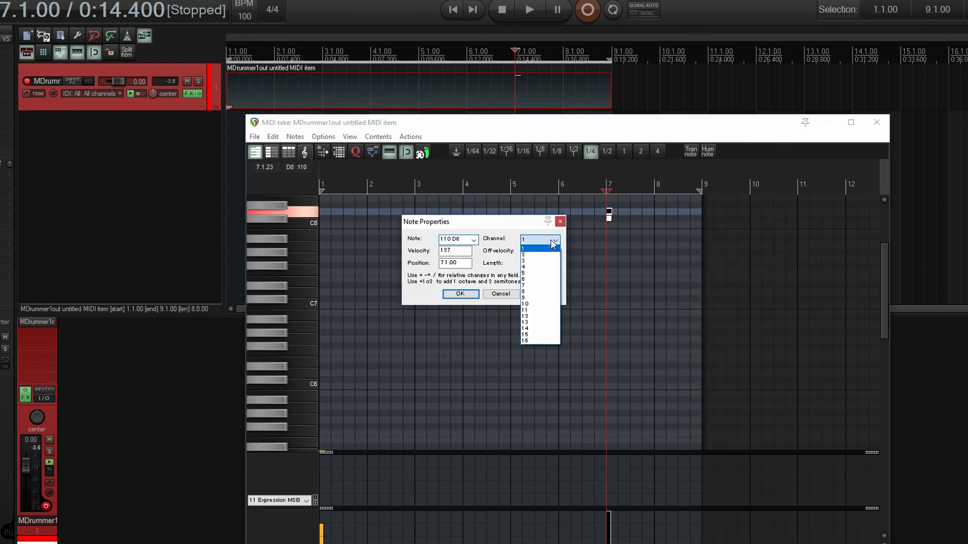
click(536, 252)
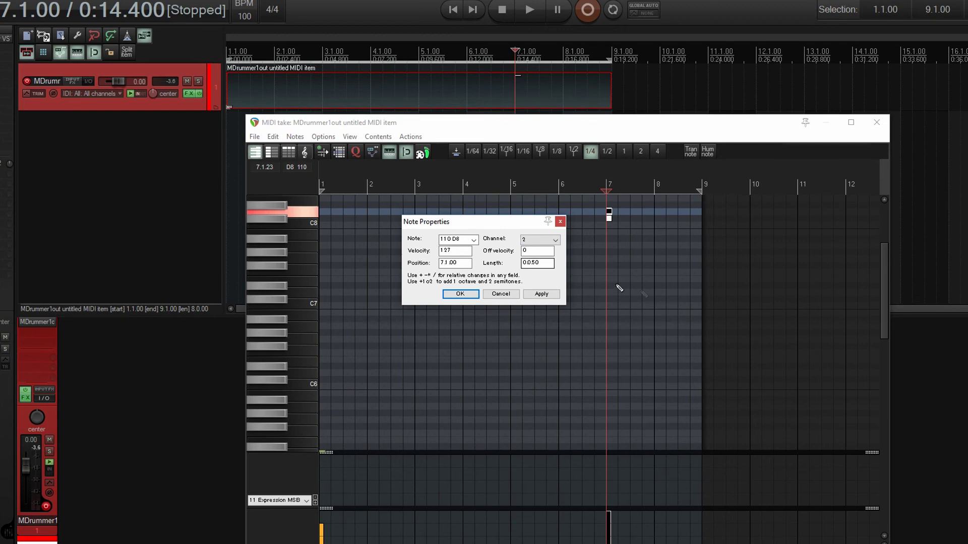
click(560, 221)
Step: Move the D8 and Db8 notes to the start of bar 5
drag(610, 211, 515, 212)
drag(609, 219, 513, 219)
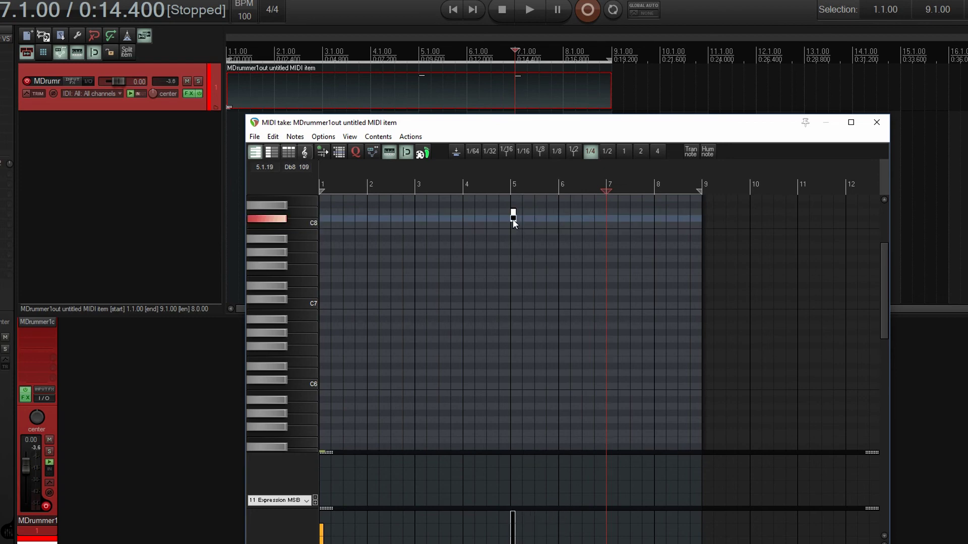
Step: Play the project from its start to hear the note-triggered loops, stop it, and briefly check the drum plugin's rhythm editor
click(453, 11)
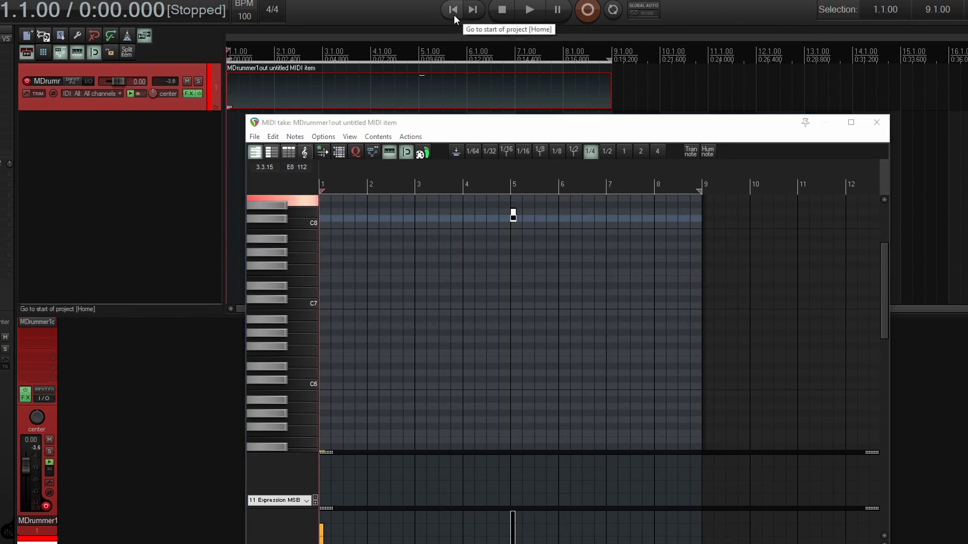
click(528, 11)
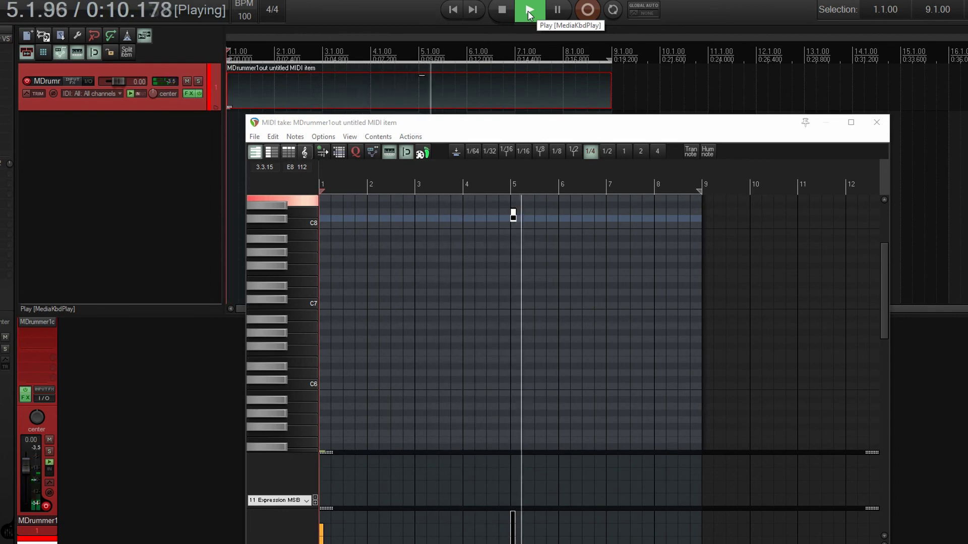
click(502, 10)
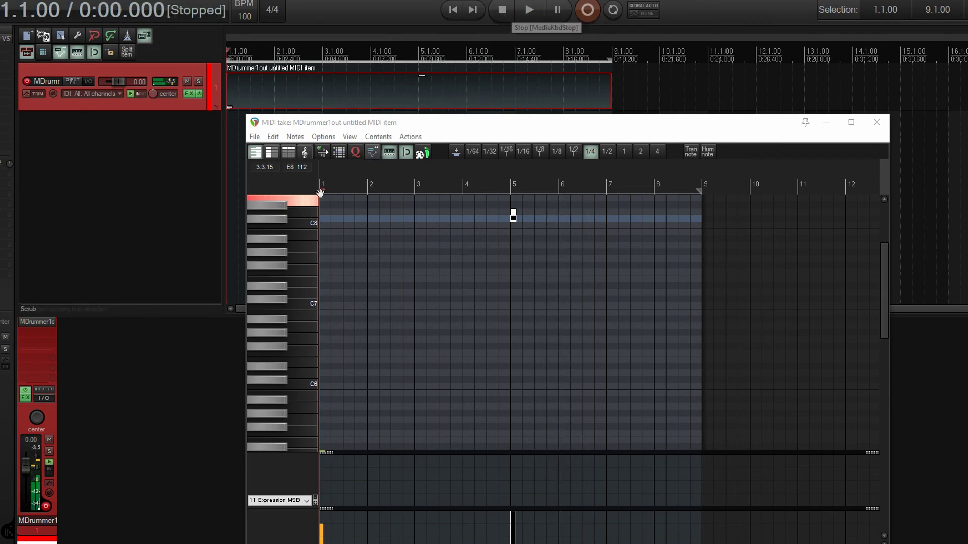
click(41, 321)
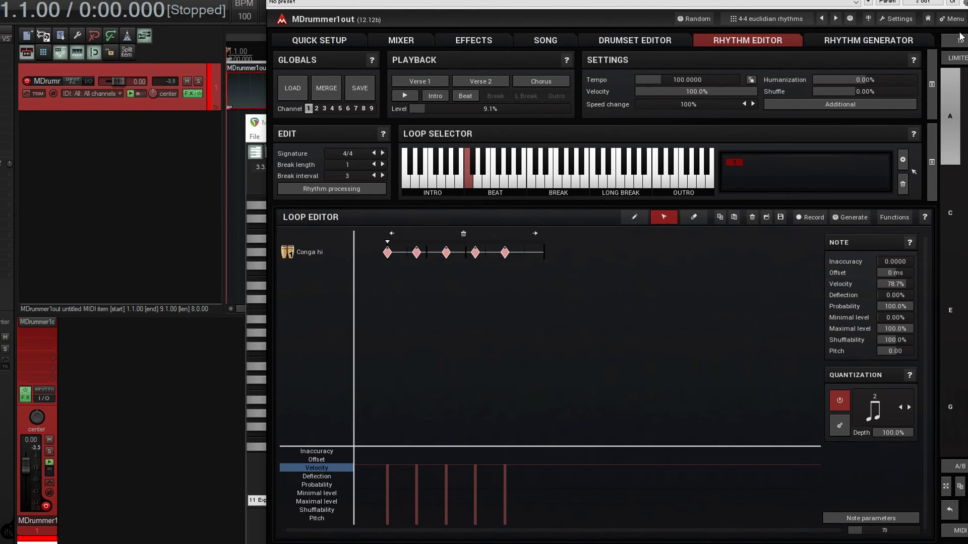
key(Escape)
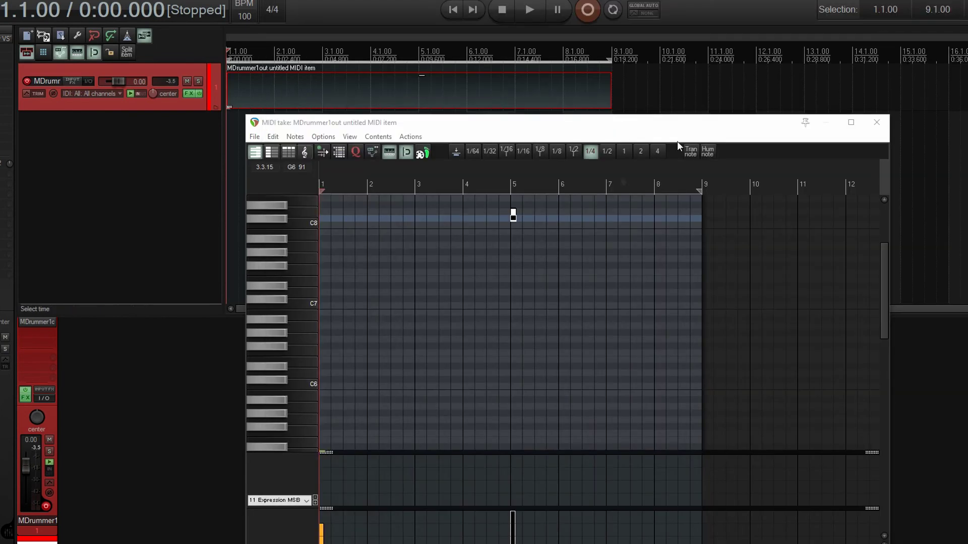
Step: Assign the D8 note at bar 5 to channel 2, and review the notes at bar 1
right_click(513, 213)
click(549, 232)
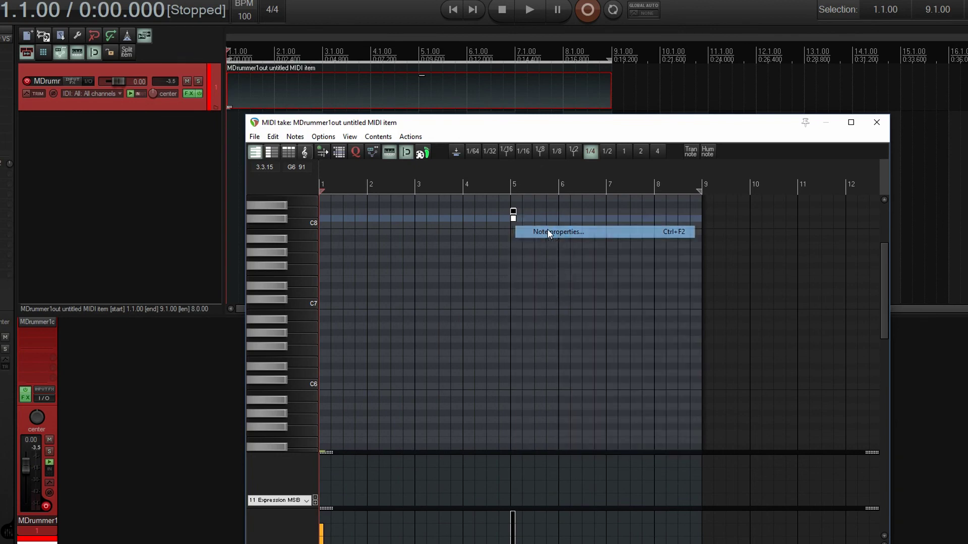
click(552, 239)
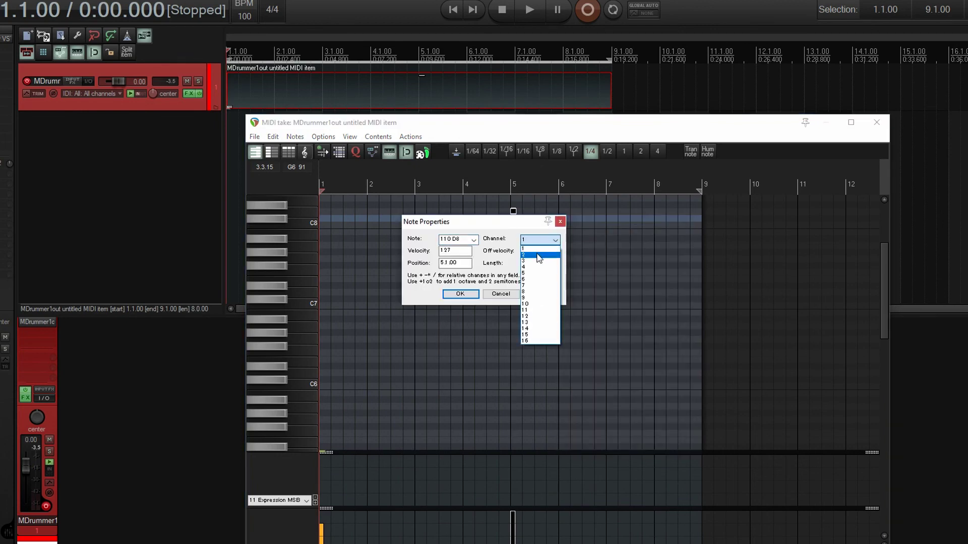
click(538, 255)
click(458, 295)
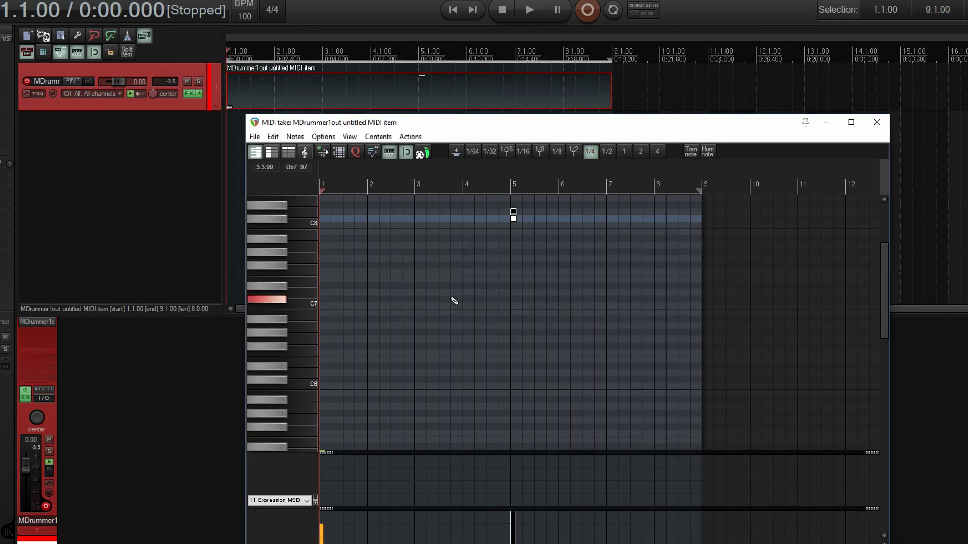
drag(884, 306, 901, 425)
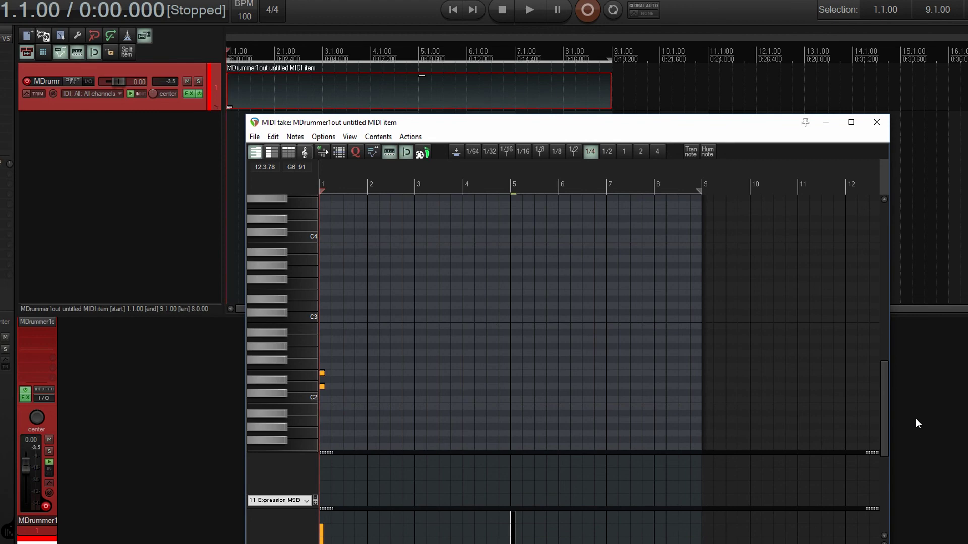
drag(882, 403, 875, 274)
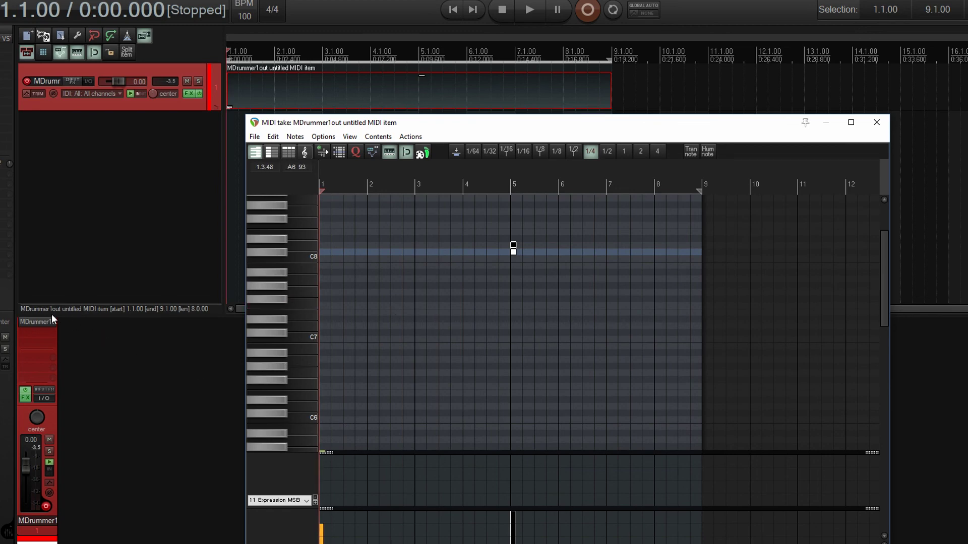
Step: Reopen the drum plugin, browse the loadable Euclidean rhythm tracks, and look at the loops on channels 2 and 1
click(37, 321)
right_click(313, 279)
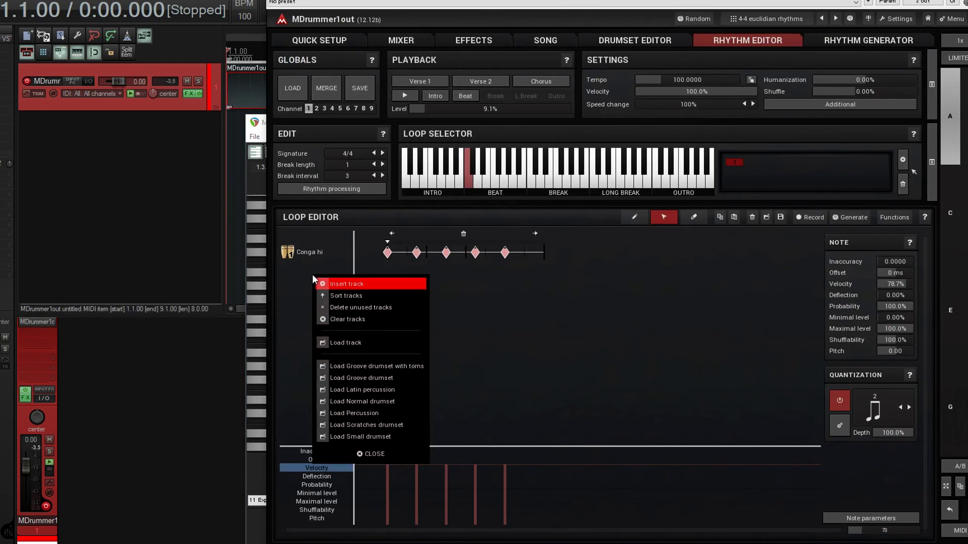
click(346, 342)
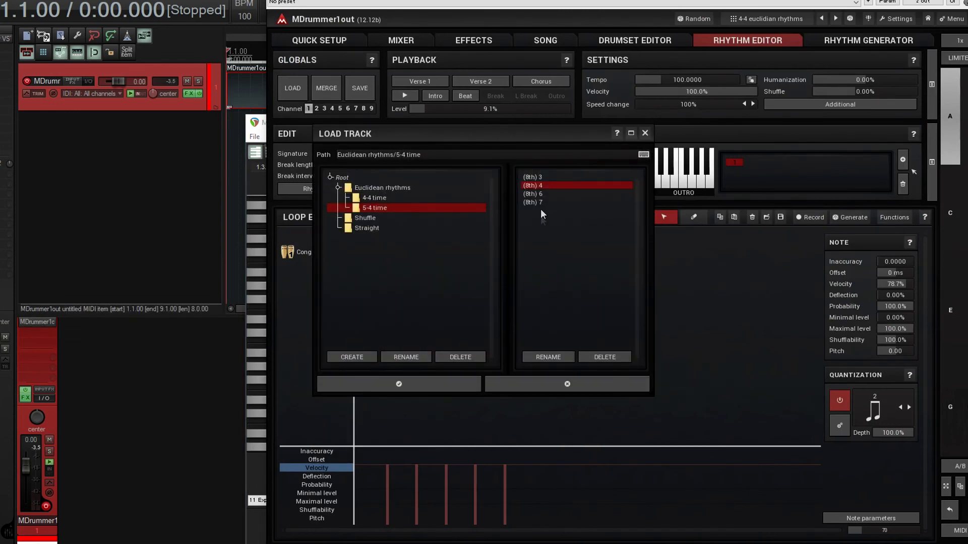
click(647, 135)
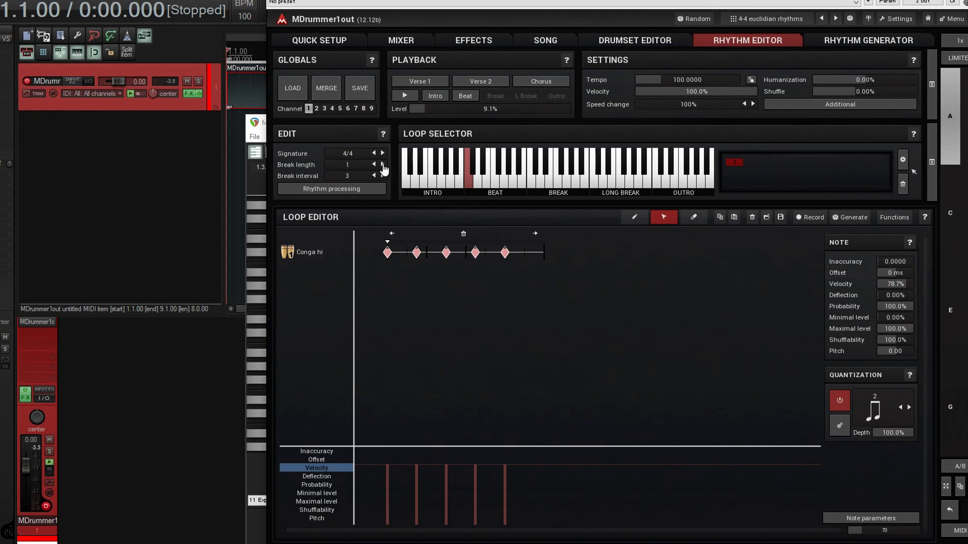
click(317, 108)
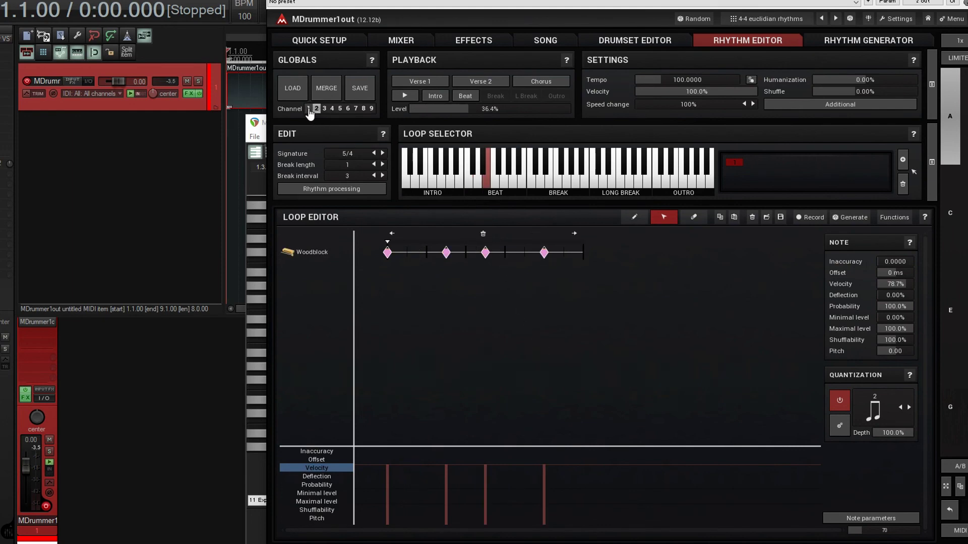
click(309, 108)
Step: Insert a second Conga hi track into the 4/4 loop on channel 1
right_click(318, 282)
click(322, 286)
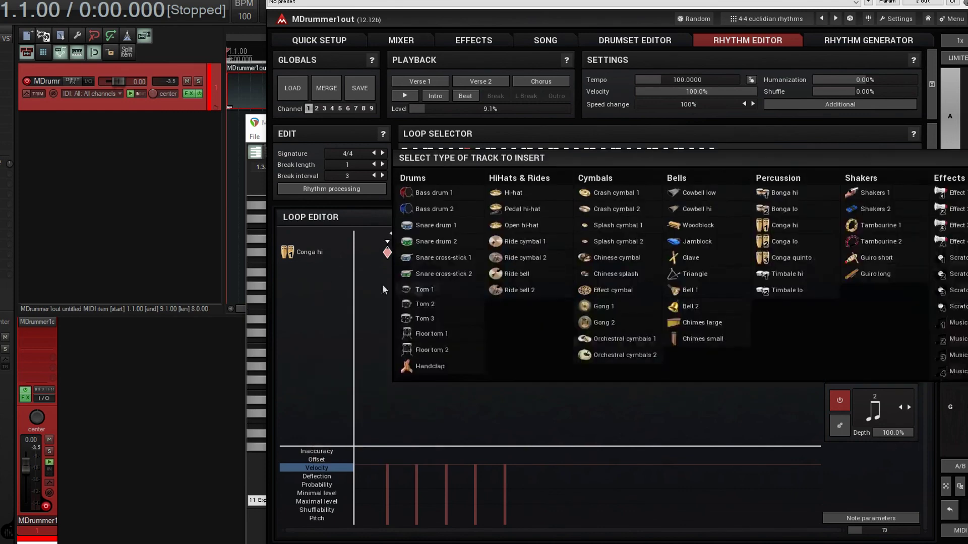
click(789, 230)
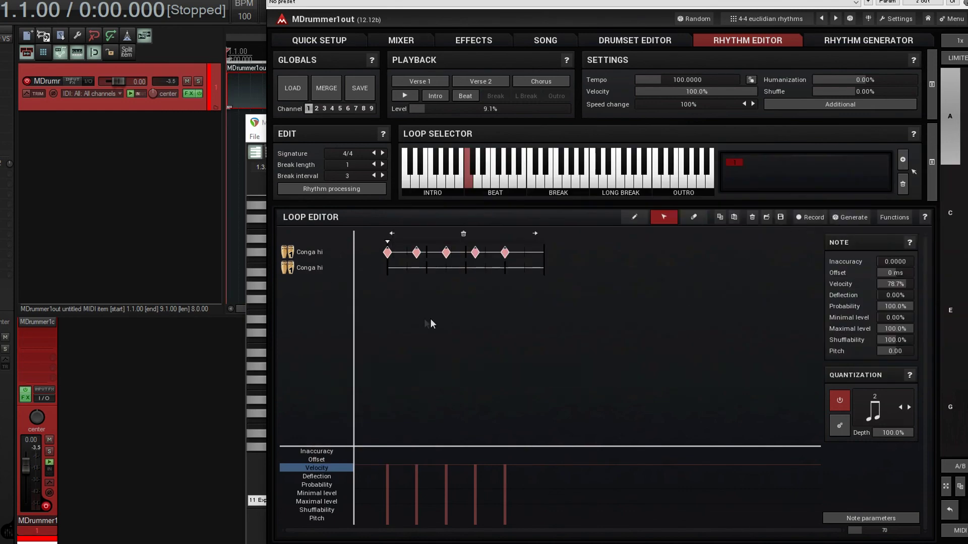
Step: Draw five hits on the second Conga hi track, at eighth-note positions 2, 3, 5, 6 and 8, and lower their velocities to about half
click(634, 217)
click(408, 269)
click(427, 268)
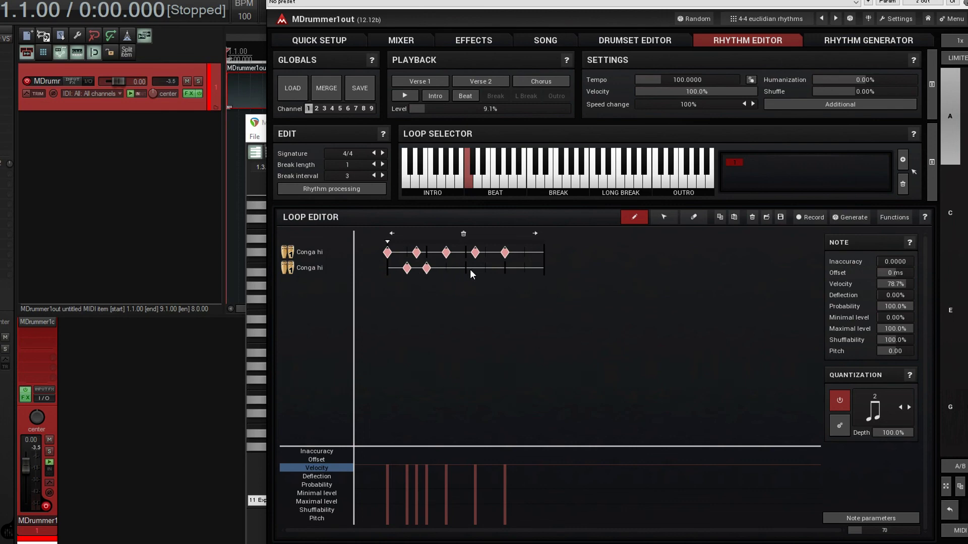
click(466, 269)
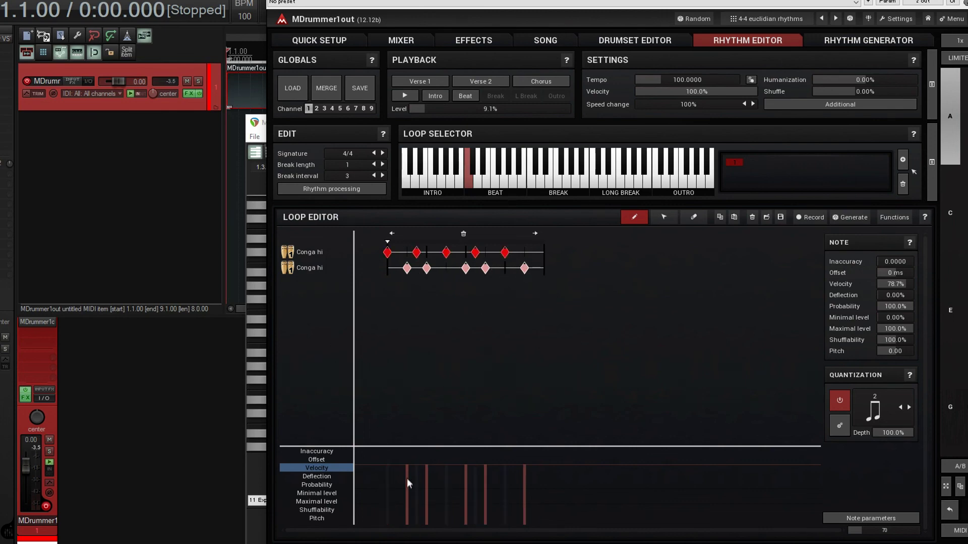
drag(395, 494, 527, 494)
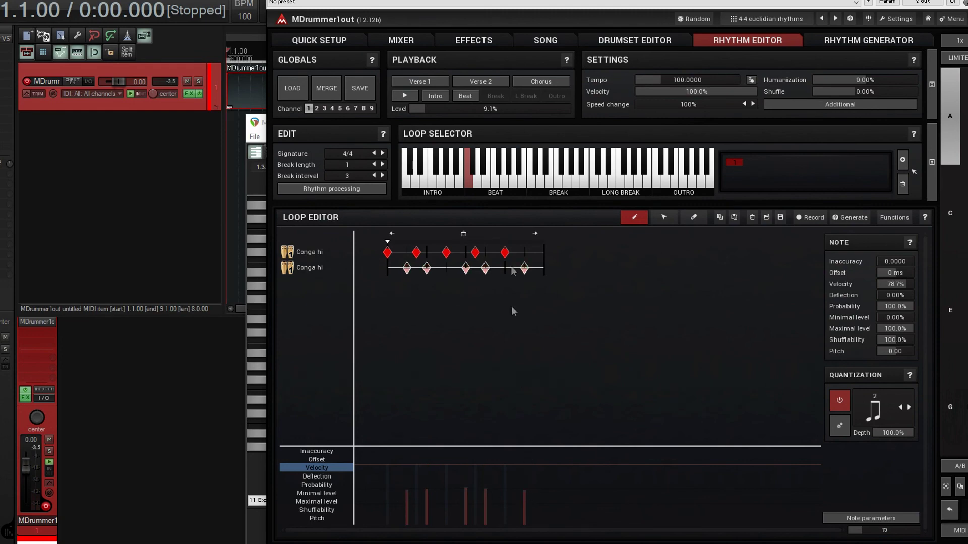
Step: Close the drum plugin, play the project to hear the added ghost hits, and stop playback
key(Escape)
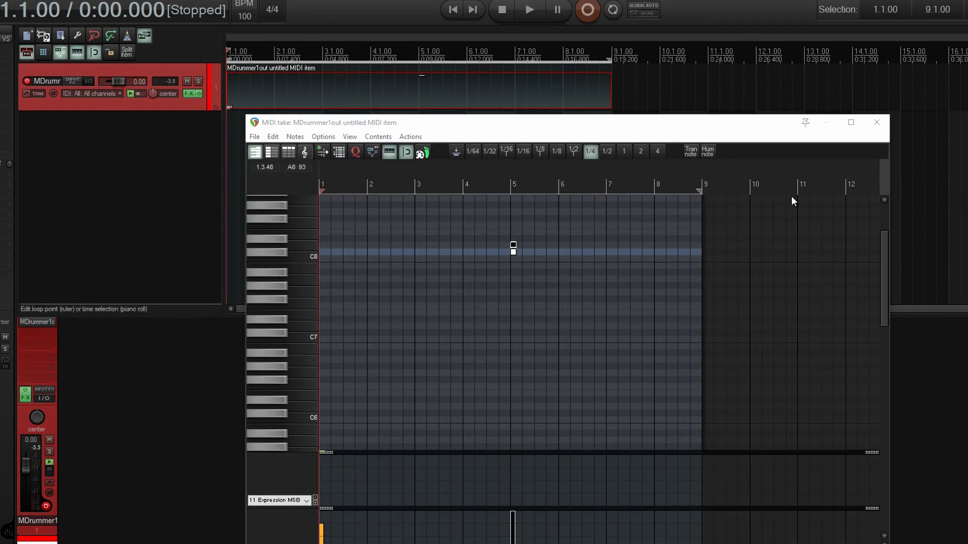
click(535, 10)
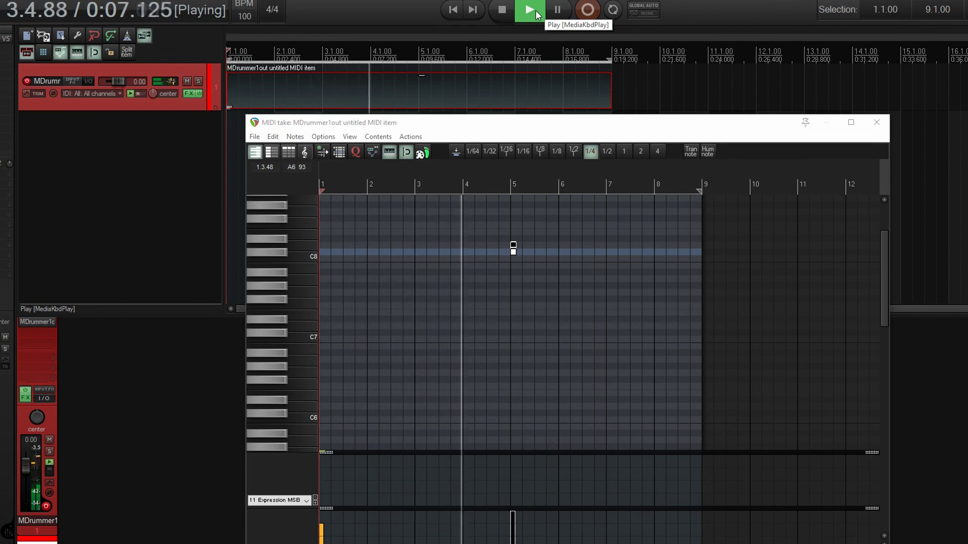
click(507, 16)
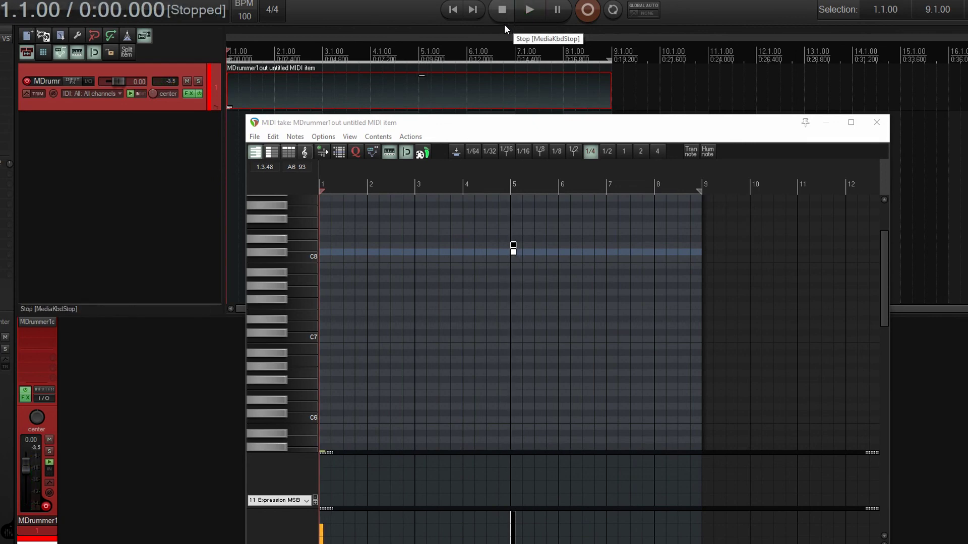